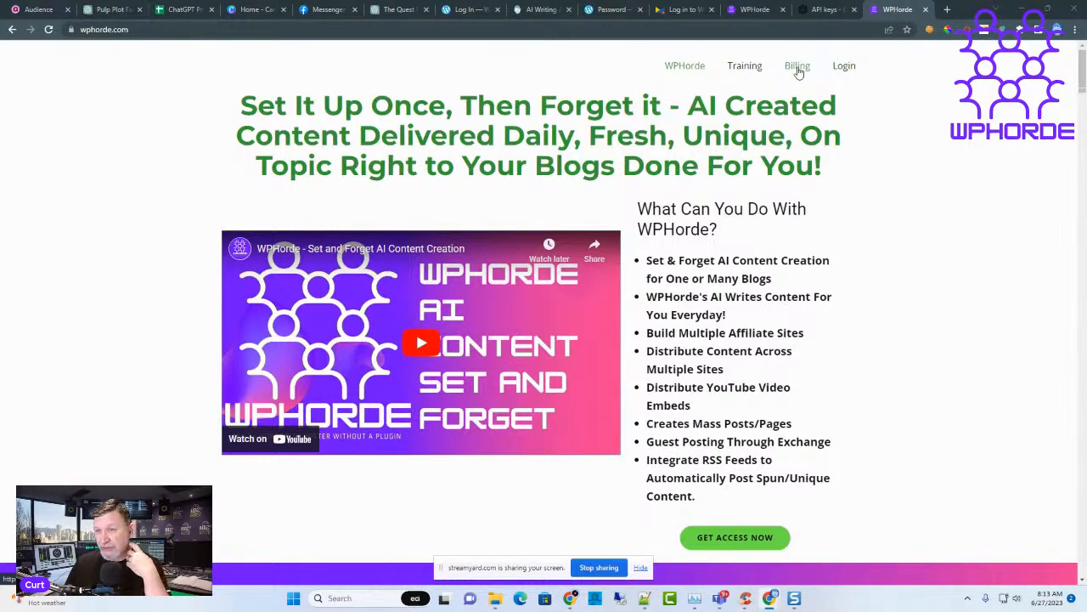
- Open the WPHorde Training site and scroll through its First Steps guide
{"action": "left_click", "coordinate": [746, 66]}
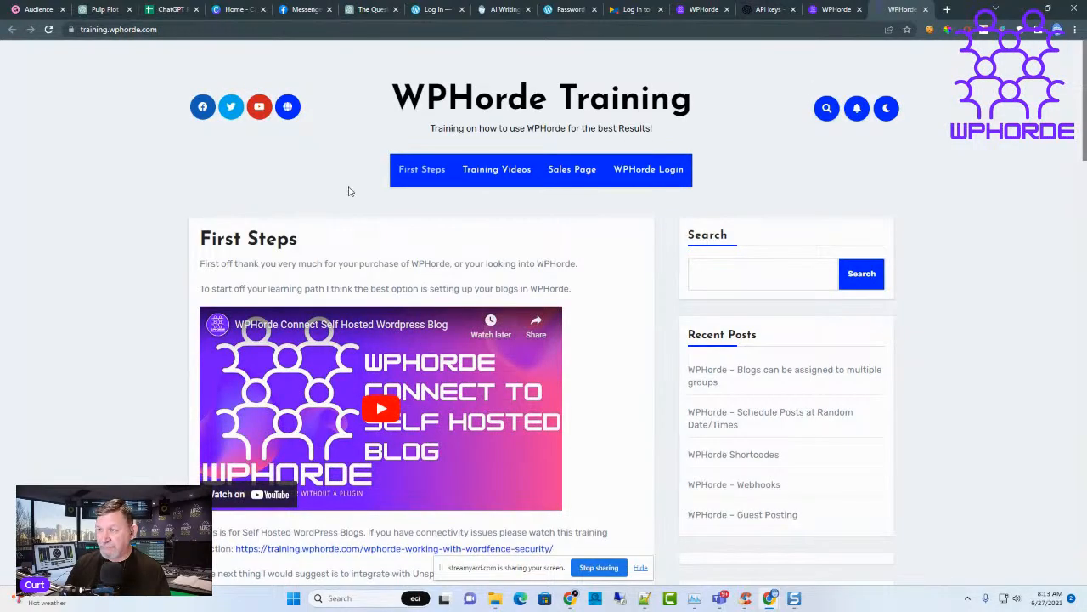
{"action": "scroll", "coordinate": [384, 244], "scroll_direction": "down", "scroll_amount": 12}
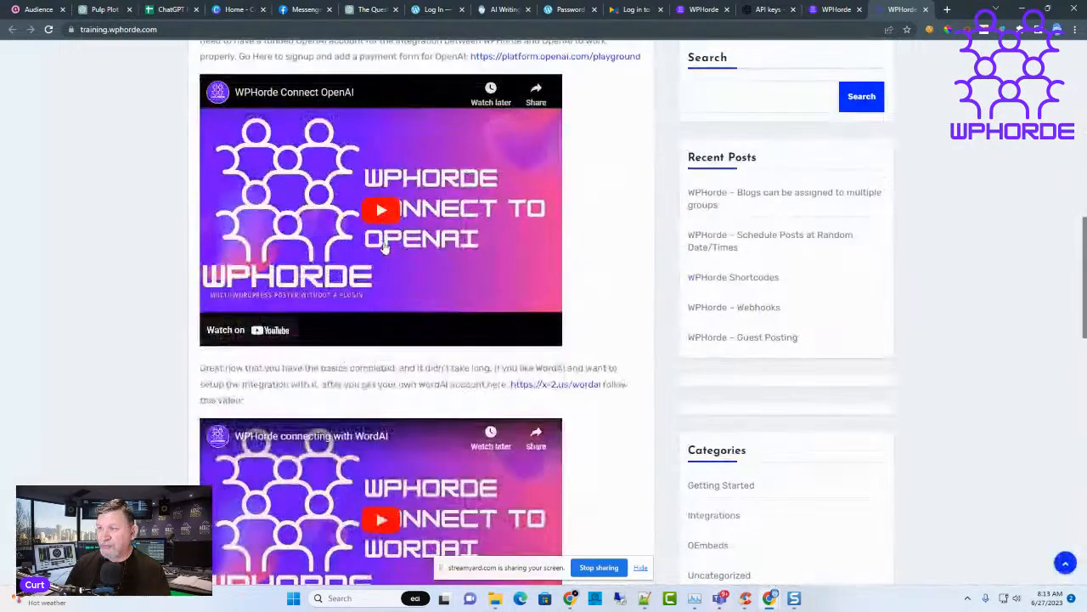
{"action": "scroll", "coordinate": [384, 248], "scroll_direction": "down", "scroll_amount": 5}
{"action": "scroll", "coordinate": [384, 247], "scroll_direction": "up", "scroll_amount": 10}
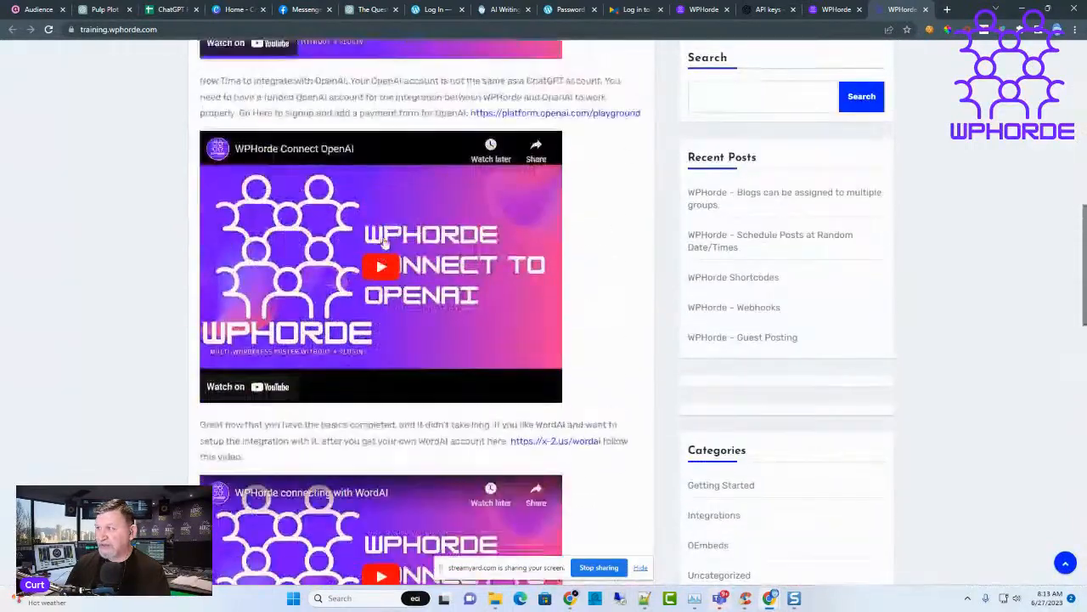
{"action": "scroll", "coordinate": [384, 243], "scroll_direction": "up", "scroll_amount": 3}
- Look over the Training Videos list, then return to the First Steps guide
{"action": "left_click", "coordinate": [490, 173]}
{"action": "scroll", "coordinate": [539, 278], "scroll_direction": "down", "scroll_amount": 8}
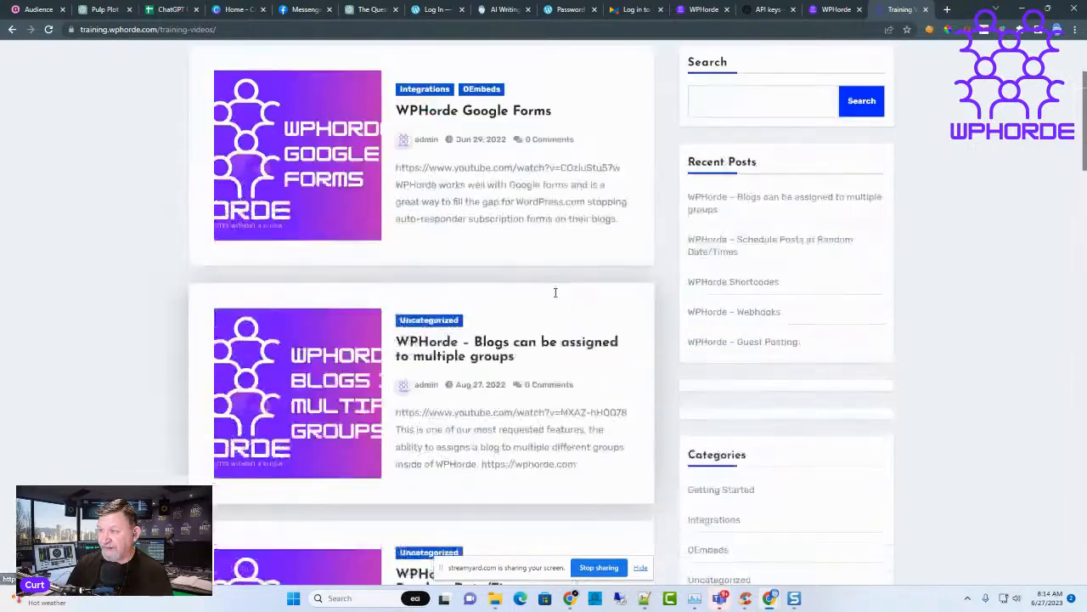
{"action": "scroll", "coordinate": [539, 279], "scroll_direction": "down", "scroll_amount": 12}
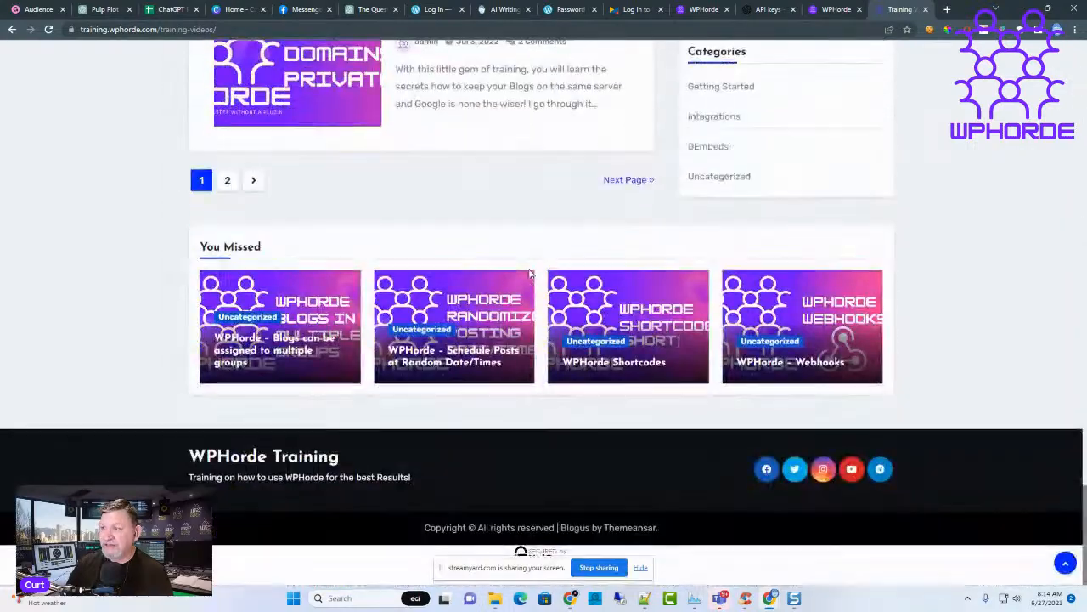
{"action": "scroll", "coordinate": [530, 268], "scroll_direction": "up", "scroll_amount": 8}
{"action": "scroll", "coordinate": [530, 268], "scroll_direction": "up", "scroll_amount": 15}
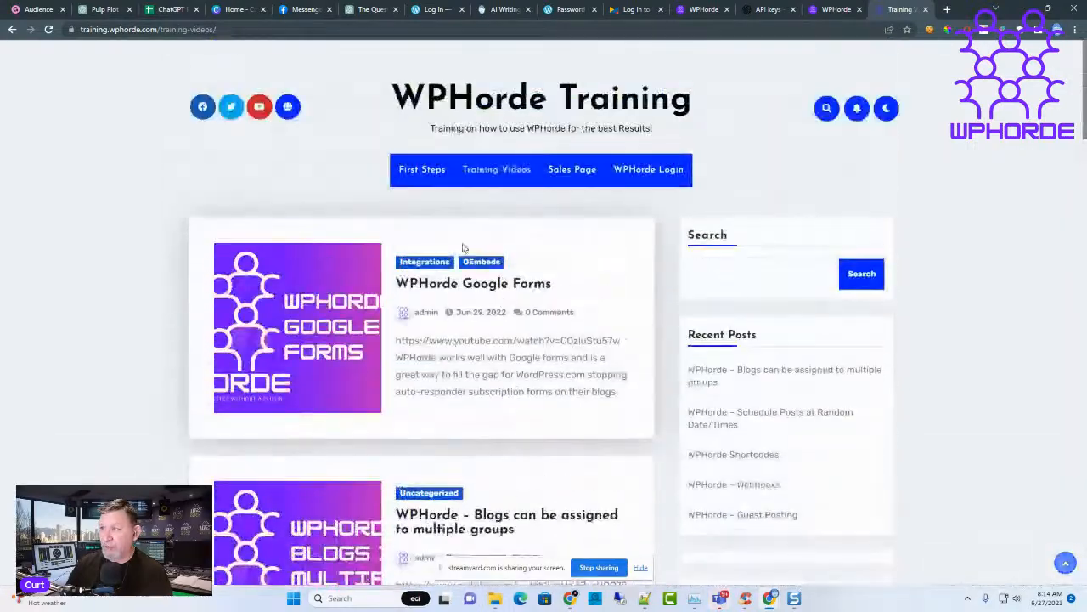
{"action": "left_click", "coordinate": [416, 170]}
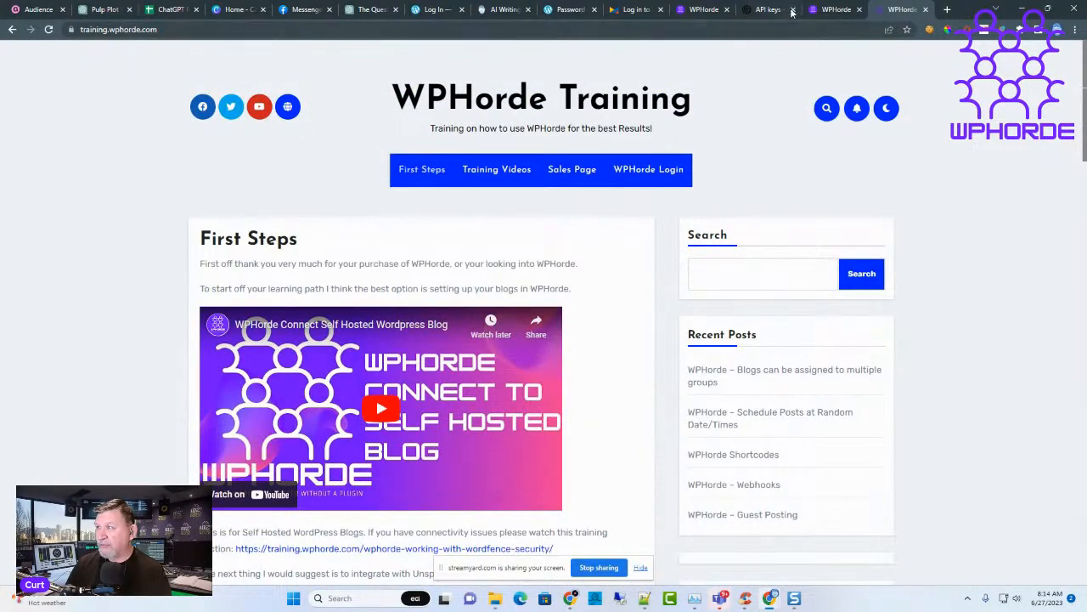
- Switch to the app.wphorde.com dashboard and show its Blogs page of connected blogs
{"action": "left_click", "coordinate": [692, 17]}
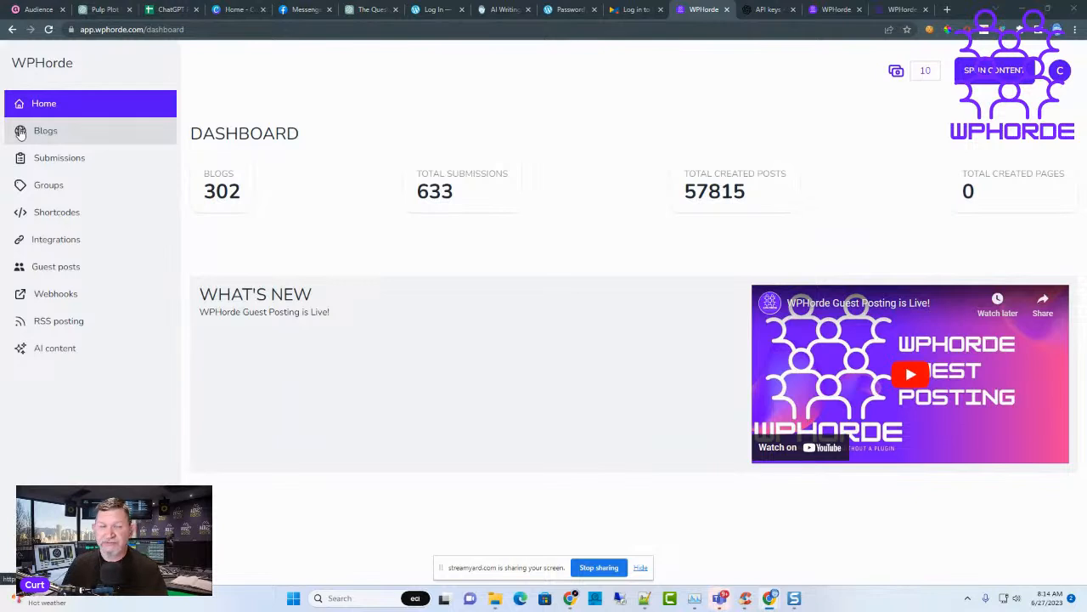
{"action": "left_click", "coordinate": [46, 133]}
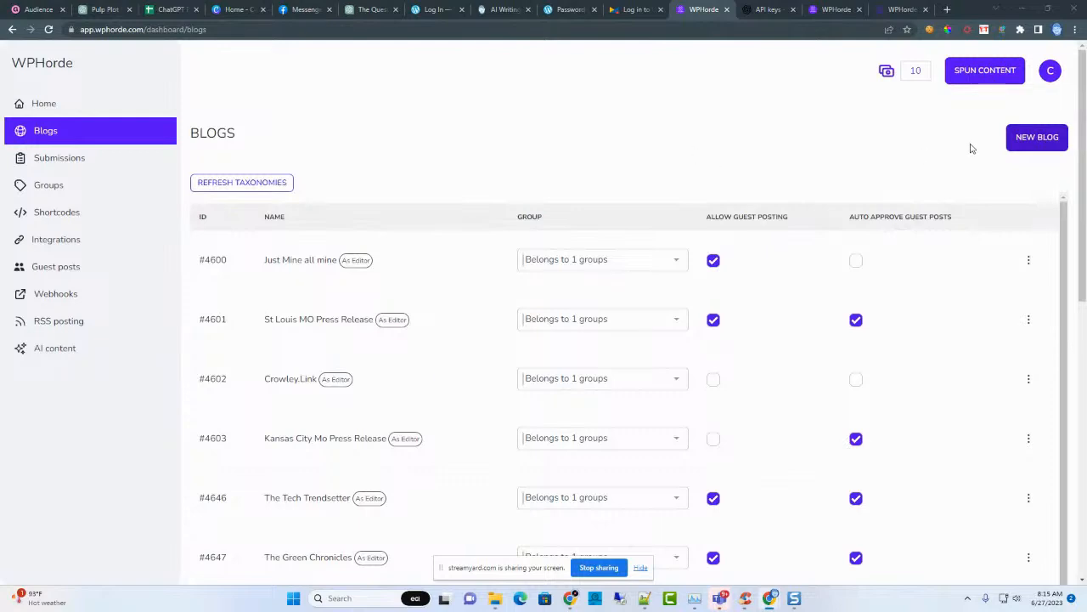
{"action": "left_click", "coordinate": [1032, 142]}
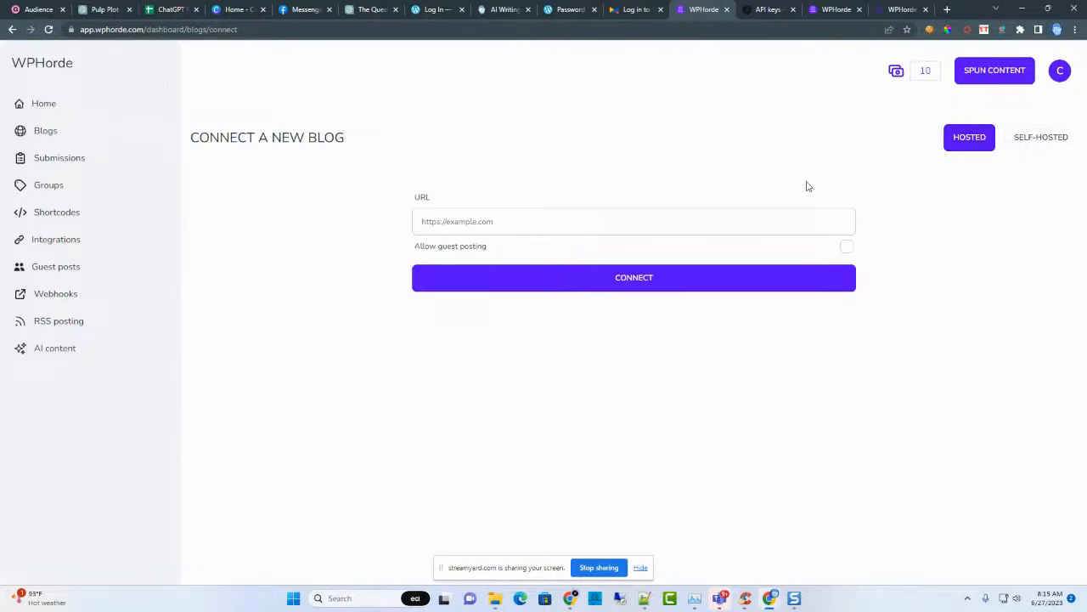
{"action": "left_click", "coordinate": [557, 225]}
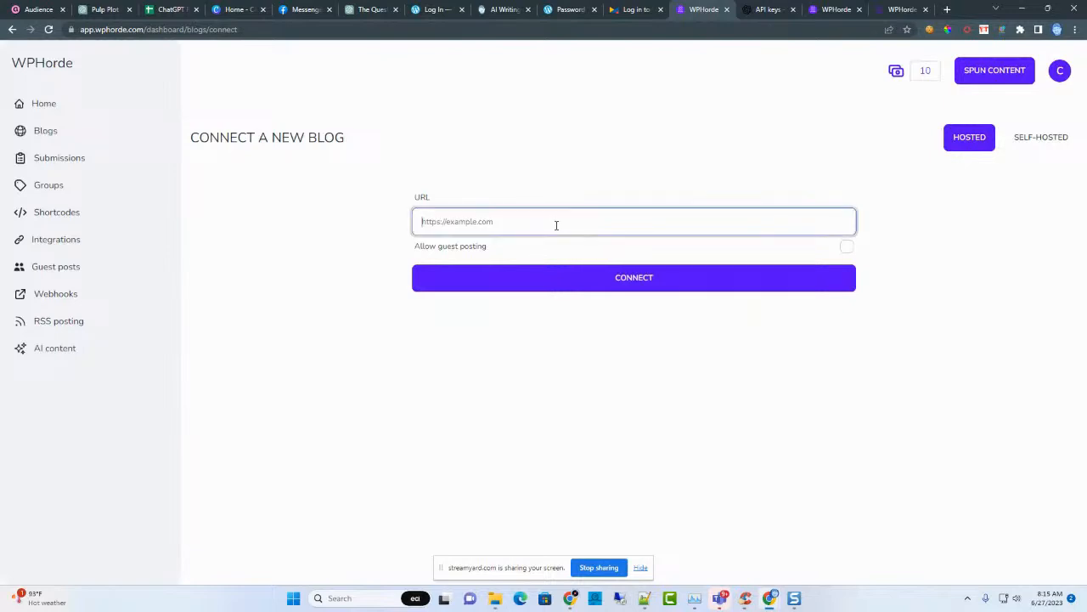
{"action": "type", "text": "https://wphorde.wordpres"}
{"action": "type", "text": ".com"}
{"action": "left_click", "coordinate": [512, 221]}
{"action": "type", "text": "s"}
{"action": "left_click", "coordinate": [632, 281]}
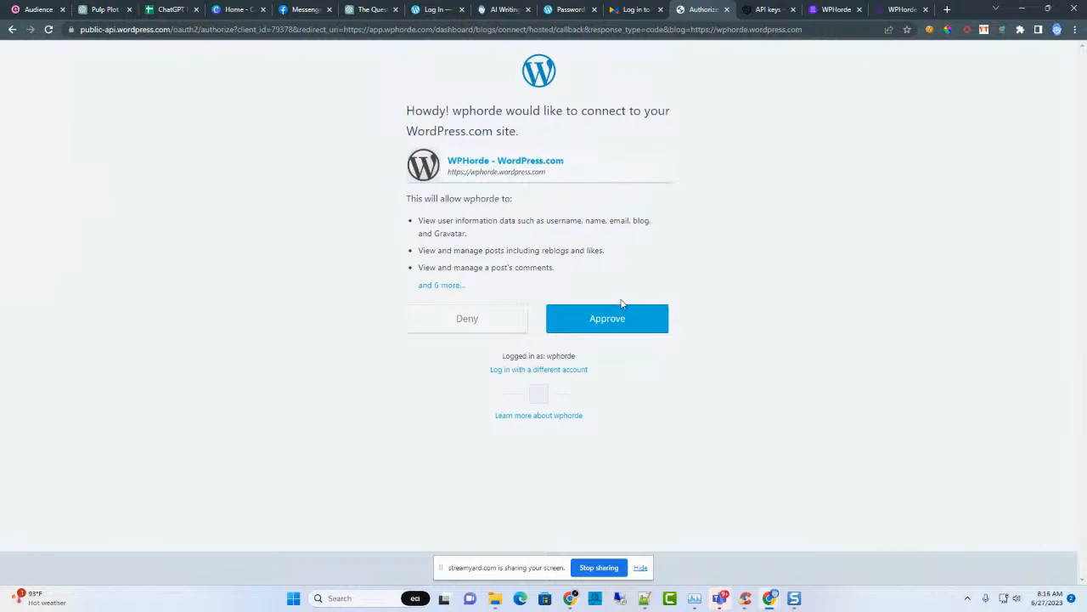
{"action": "left_click", "coordinate": [615, 319]}
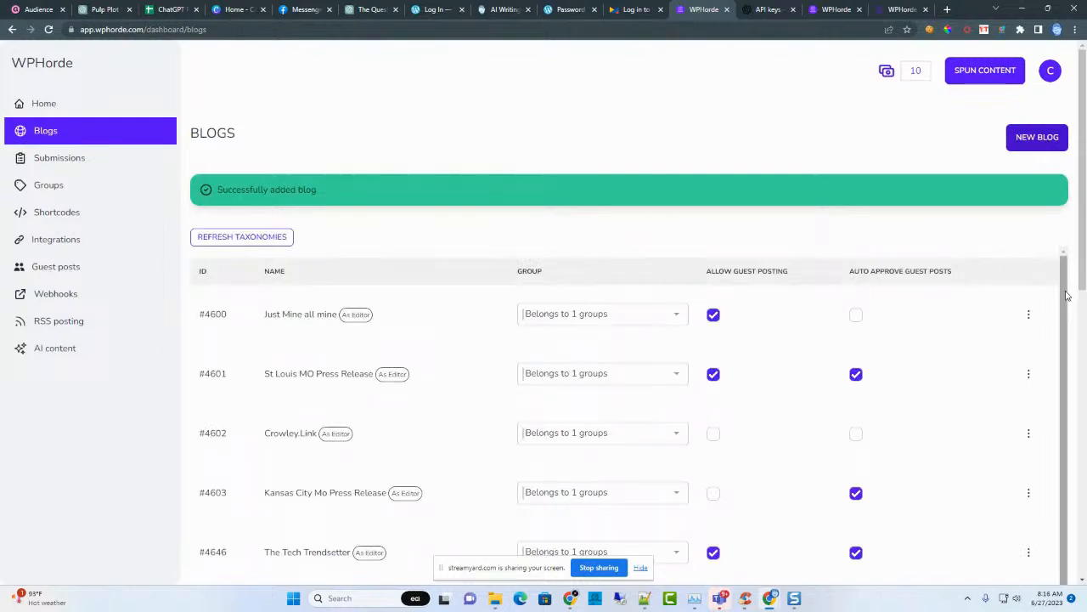
{"action": "scroll", "coordinate": [1069, 294], "scroll_direction": "down", "scroll_amount": 8}
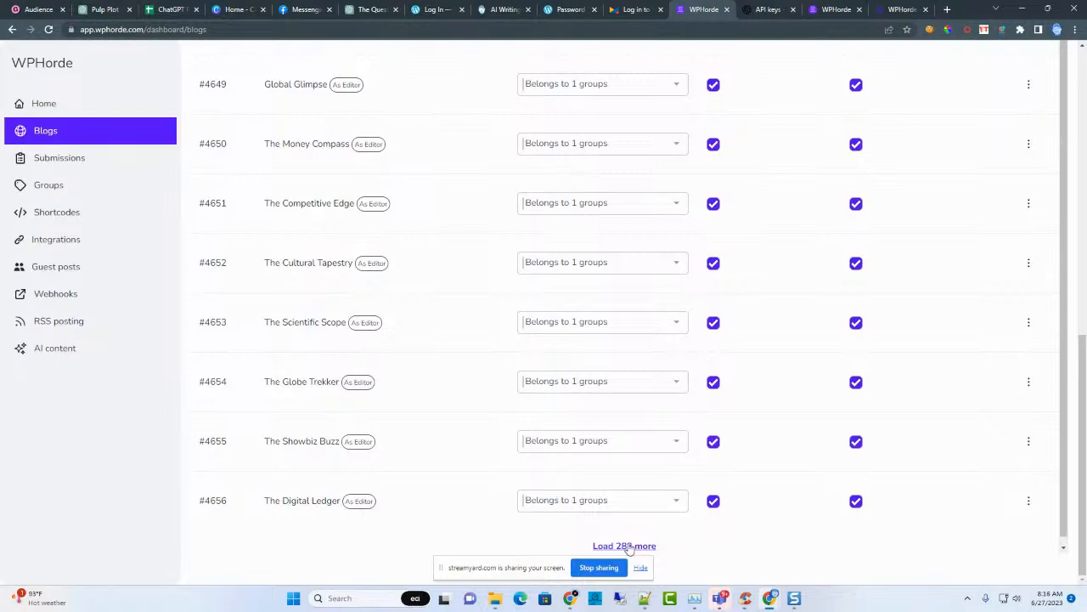
{"action": "left_click", "coordinate": [629, 546]}
{"action": "scroll", "coordinate": [976, 450], "scroll_direction": "down", "scroll_amount": 5}
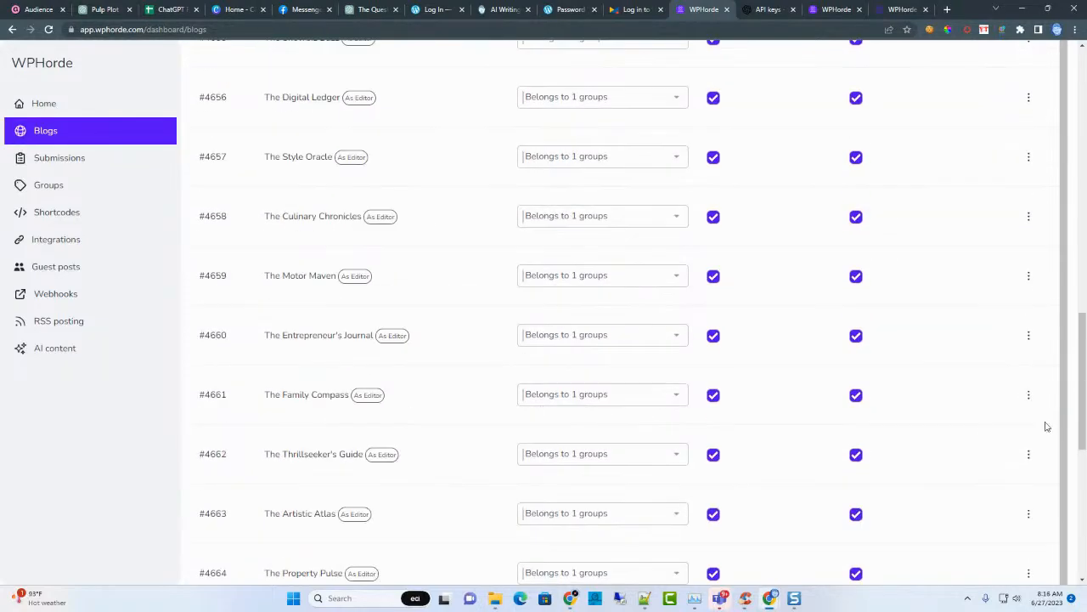
{"action": "scroll", "coordinate": [983, 436], "scroll_direction": "down", "scroll_amount": 6}
{"action": "left_click", "coordinate": [638, 539]}
{"action": "scroll", "coordinate": [663, 467], "scroll_direction": "down", "scroll_amount": 4}
{"action": "scroll", "coordinate": [664, 467], "scroll_direction": "down", "scroll_amount": 6}
{"action": "left_click", "coordinate": [647, 537]}
{"action": "scroll", "coordinate": [645, 507], "scroll_direction": "down", "scroll_amount": 4}
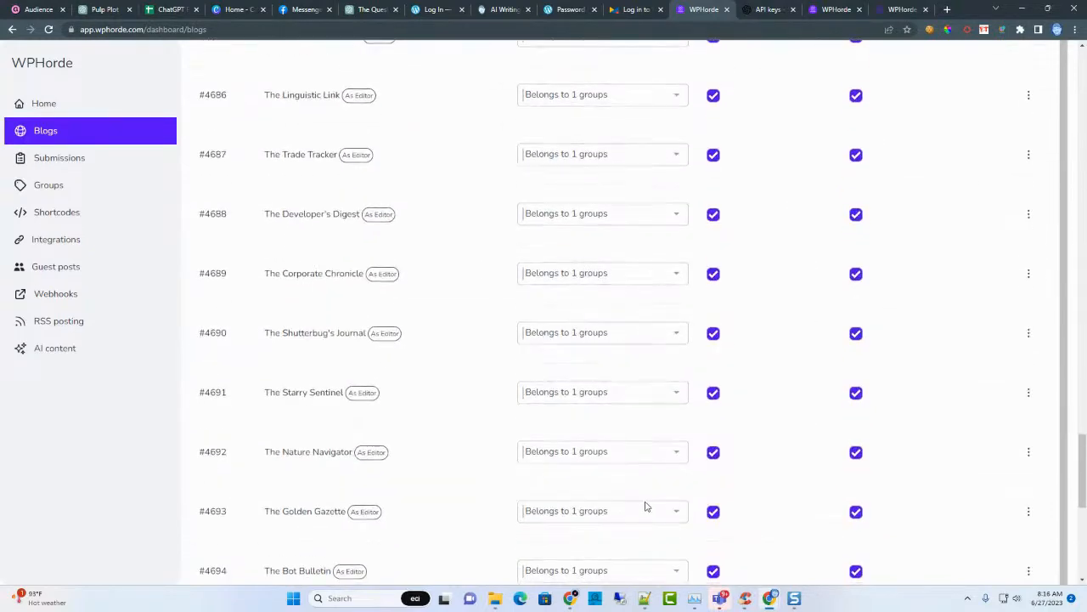
{"action": "scroll", "coordinate": [631, 483], "scroll_direction": "down", "scroll_amount": 5}
{"action": "left_click", "coordinate": [634, 540]}
{"action": "scroll", "coordinate": [636, 495], "scroll_direction": "down", "scroll_amount": 10}
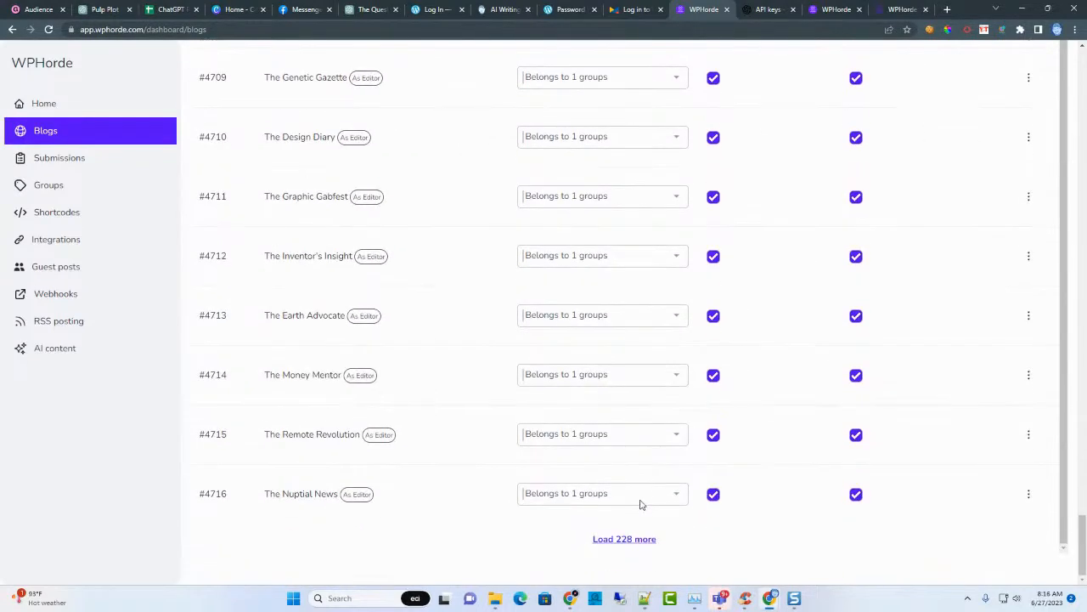
{"action": "scroll", "coordinate": [711, 337], "scroll_direction": "up", "scroll_amount": 1}
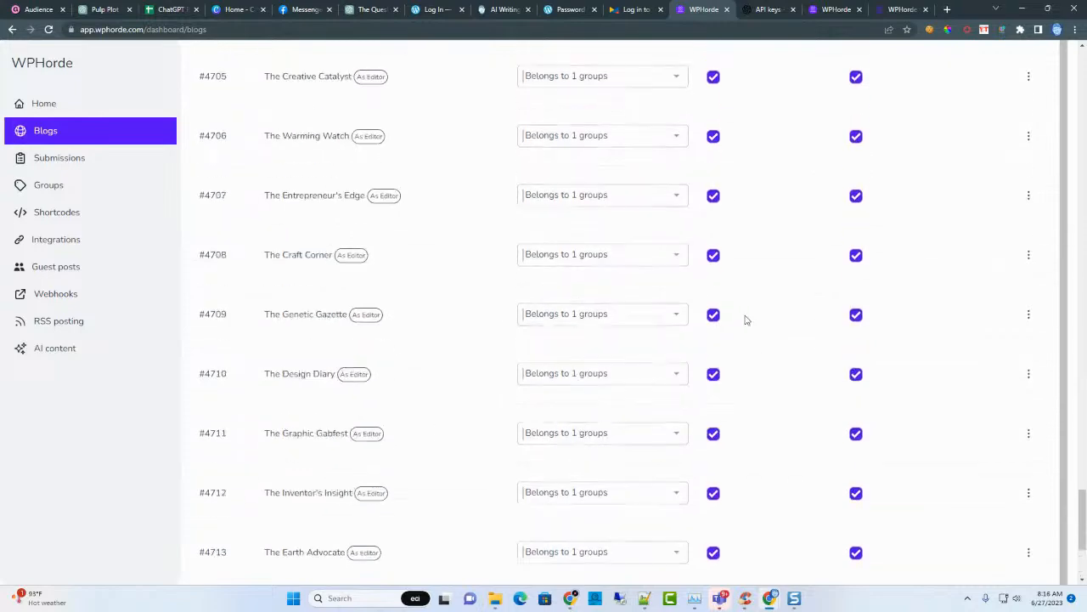
{"action": "scroll", "coordinate": [1074, 408], "scroll_direction": "up", "scroll_amount": 4}
{"action": "left_click_drag", "start_coordinate": [1082, 511], "coordinate": [1077, 63]}
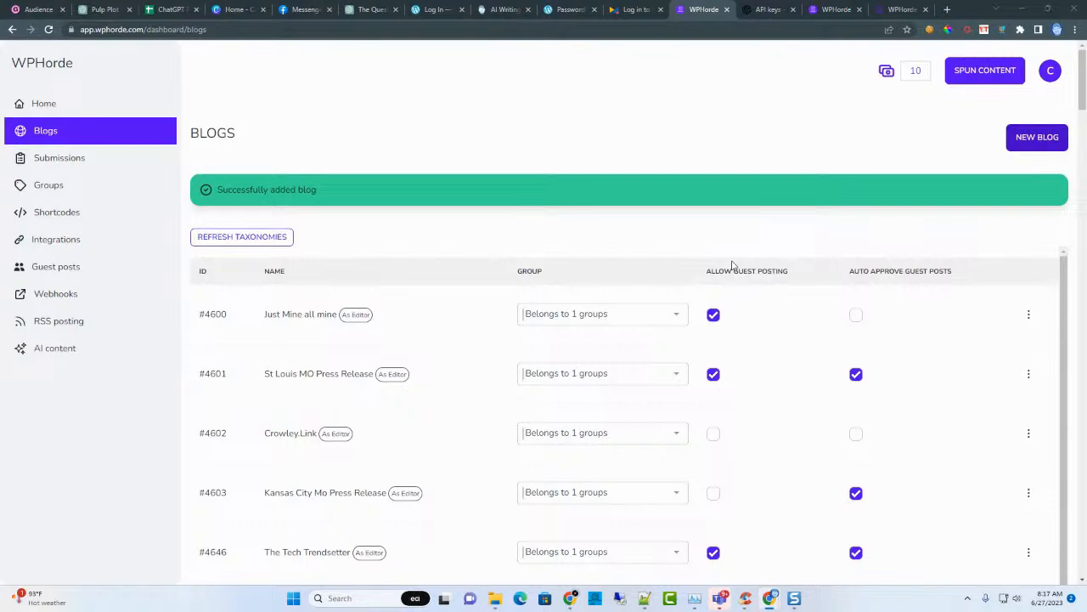
{"action": "left_click", "coordinate": [57, 271]}
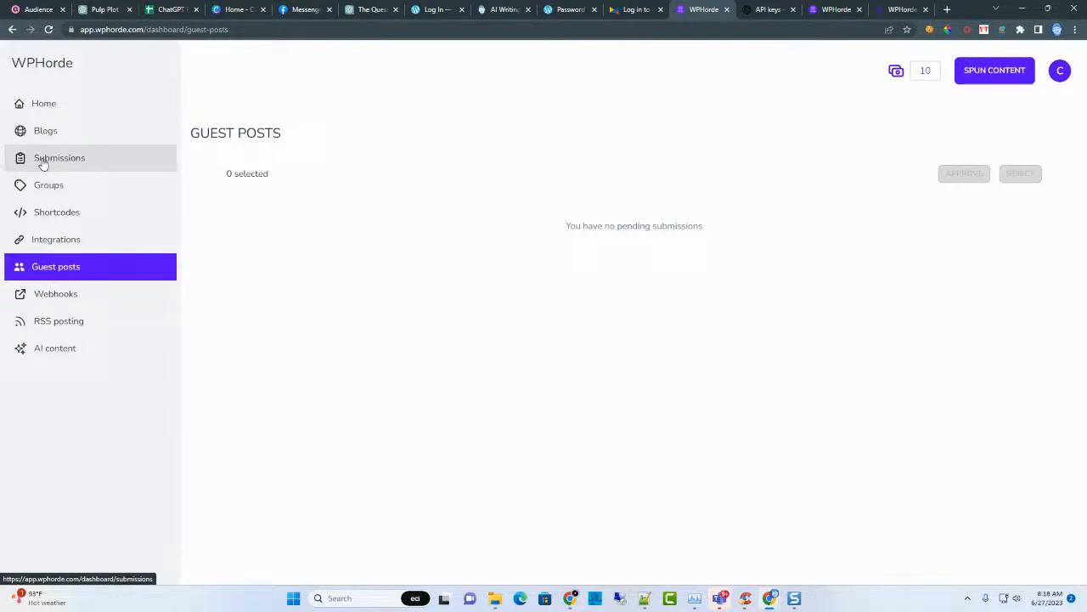
{"action": "left_click", "coordinate": [45, 131]}
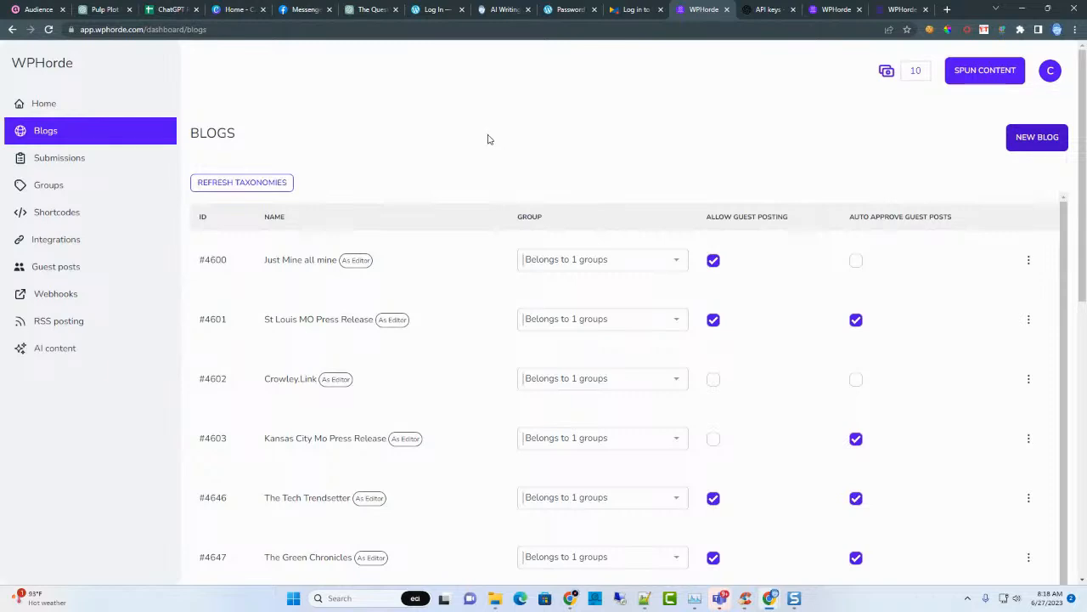
- Bring up Integrations and inspect the empty Unsplash access key, WordAi email/API key and Openai API key fields
{"action": "left_click", "coordinate": [54, 241]}
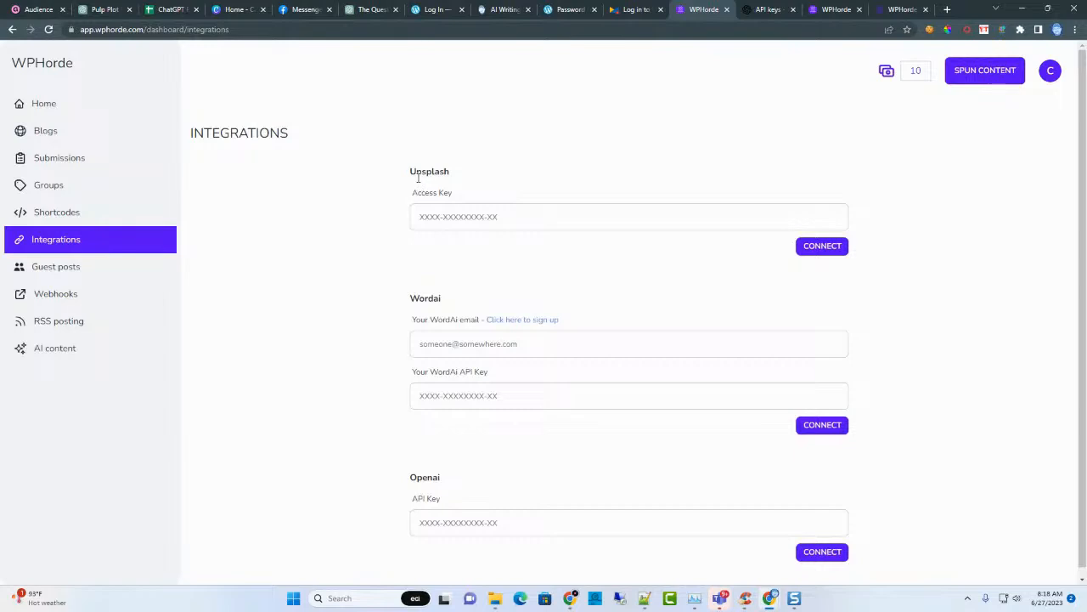
{"action": "left_click", "coordinate": [433, 530]}
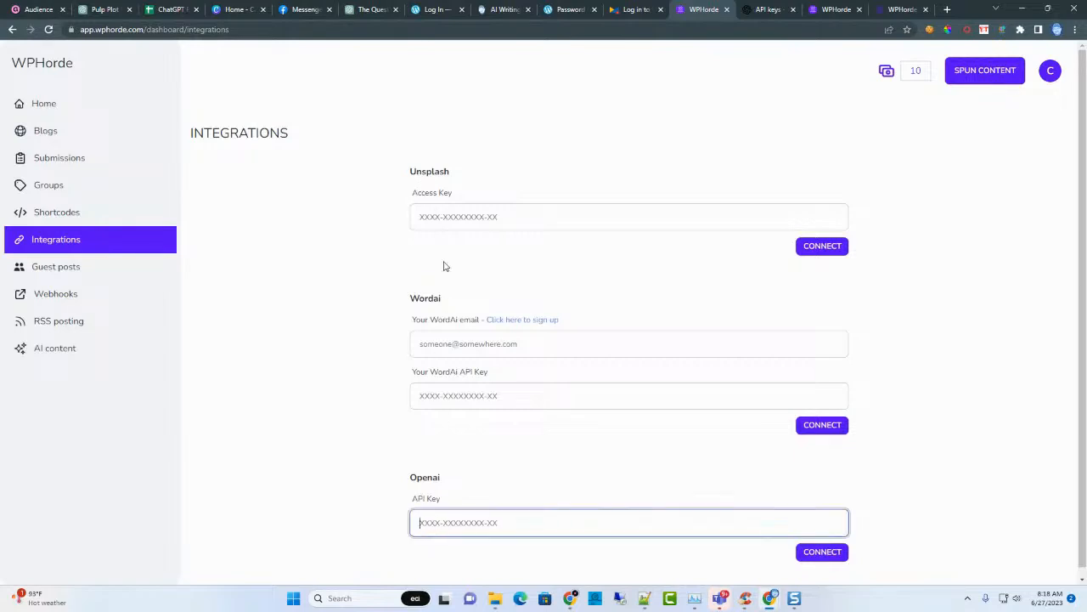
{"action": "left_click", "coordinate": [443, 219]}
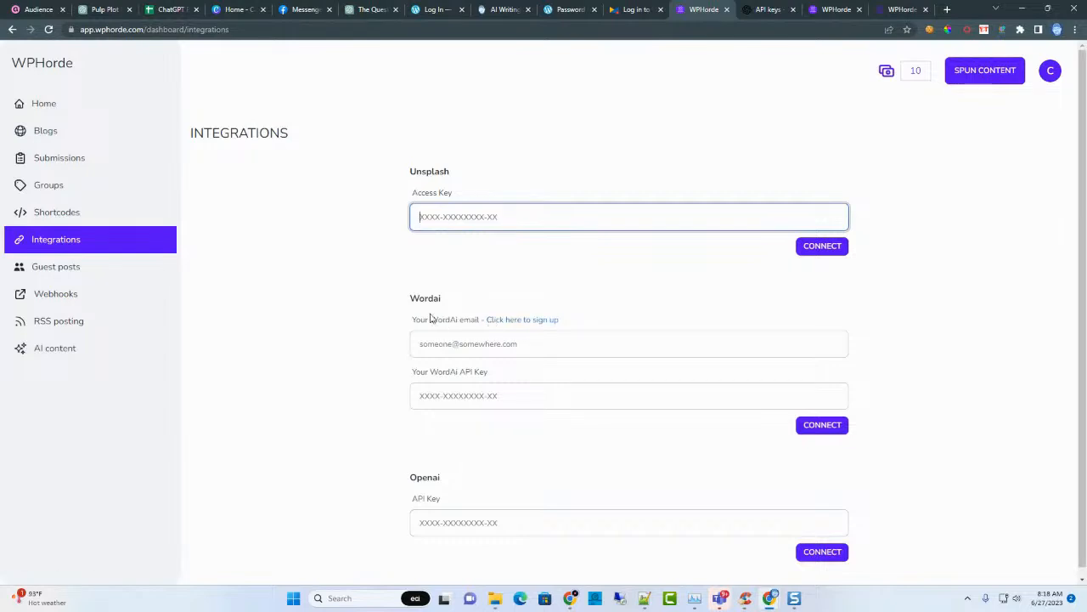
{"action": "left_click_drag", "start_coordinate": [411, 301], "coordinate": [456, 306]}
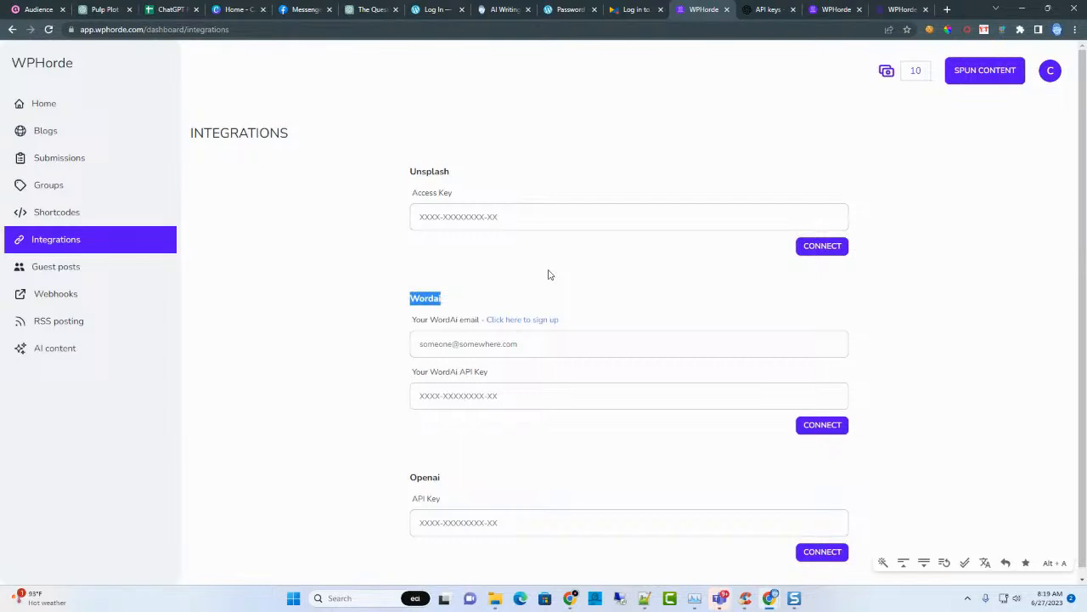
{"action": "left_click", "coordinate": [429, 221]}
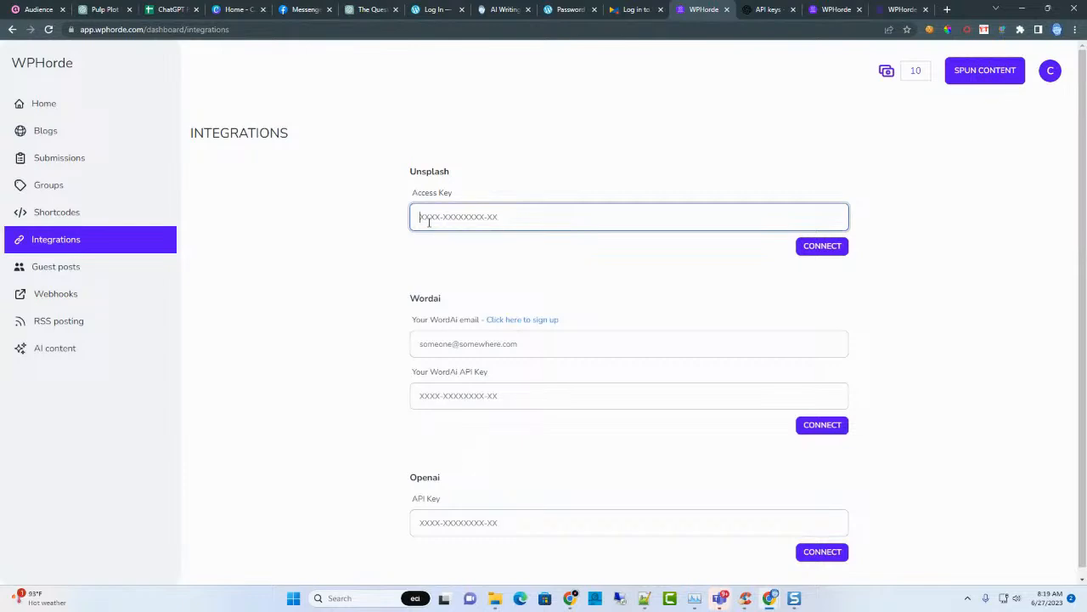
{"action": "left_click", "coordinate": [441, 345]}
{"action": "left_click", "coordinate": [449, 394]}
{"action": "left_click", "coordinate": [433, 354]}
{"action": "left_click", "coordinate": [446, 393]}
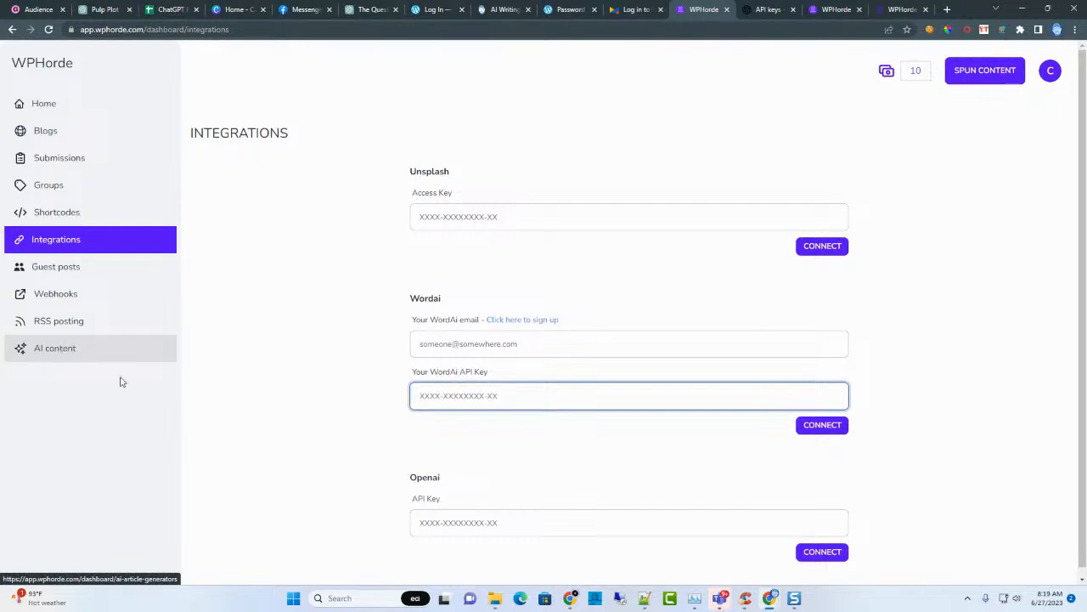
{"action": "left_click", "coordinate": [447, 520]}
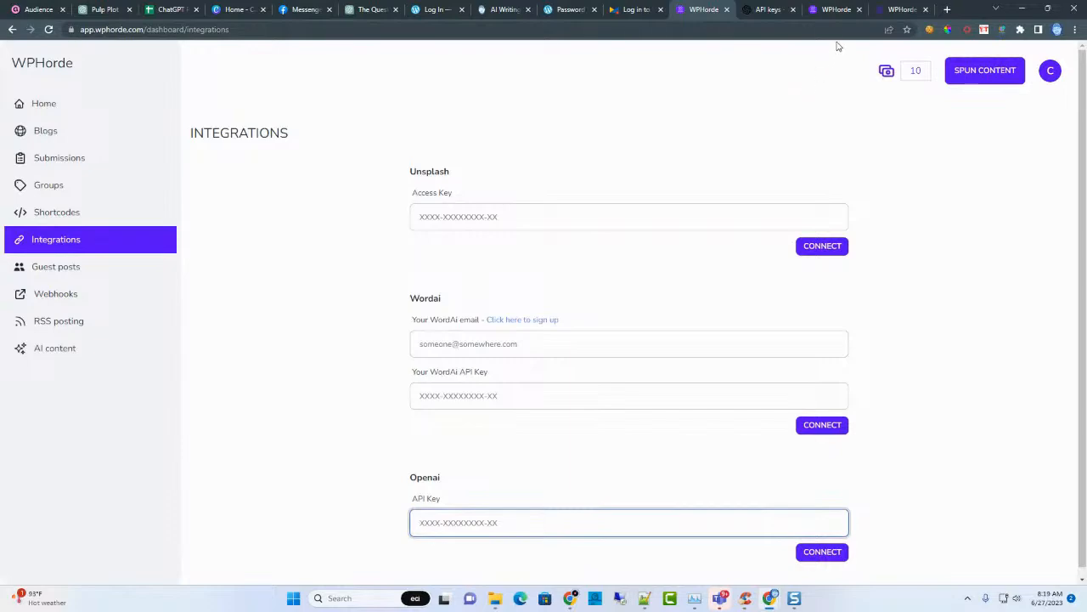
- Search the WPHorde Training site for 'unsplash', then return to Integrations and the OpenAI API keys page
{"action": "left_click", "coordinate": [832, 10]}
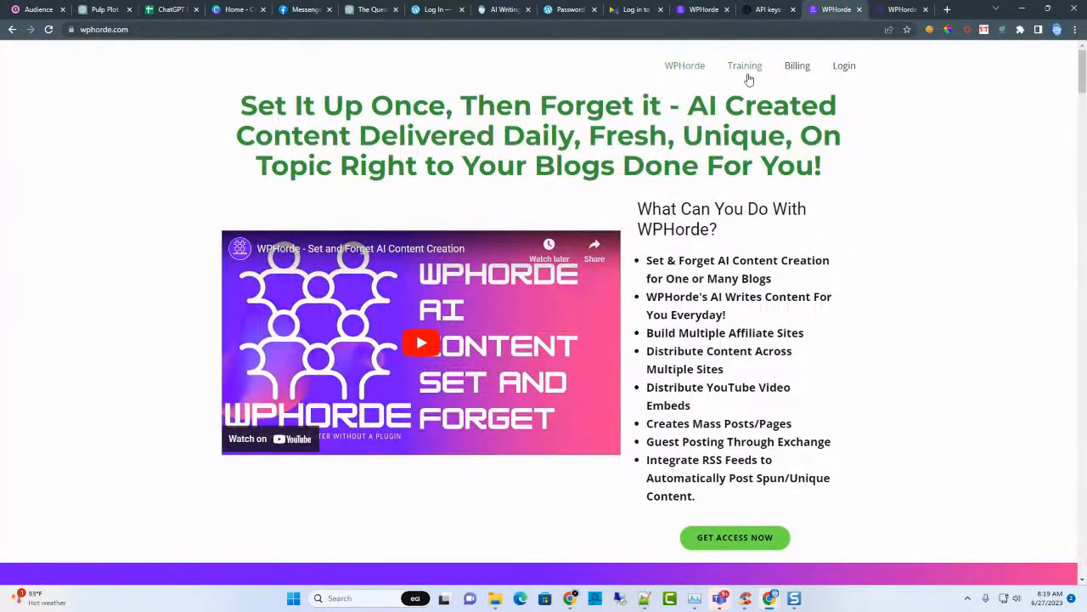
{"action": "left_click", "coordinate": [887, 13]}
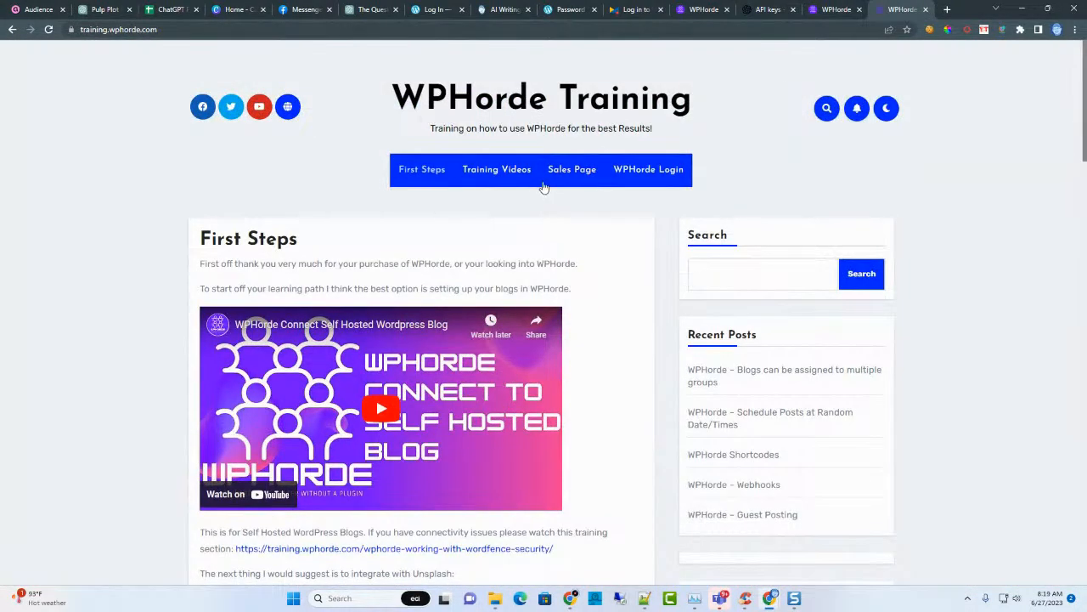
{"action": "left_click", "coordinate": [722, 274]}
{"action": "type", "text": "unsplash"}
{"action": "key", "text": "Return"}
{"action": "left_click", "coordinate": [853, 281]}
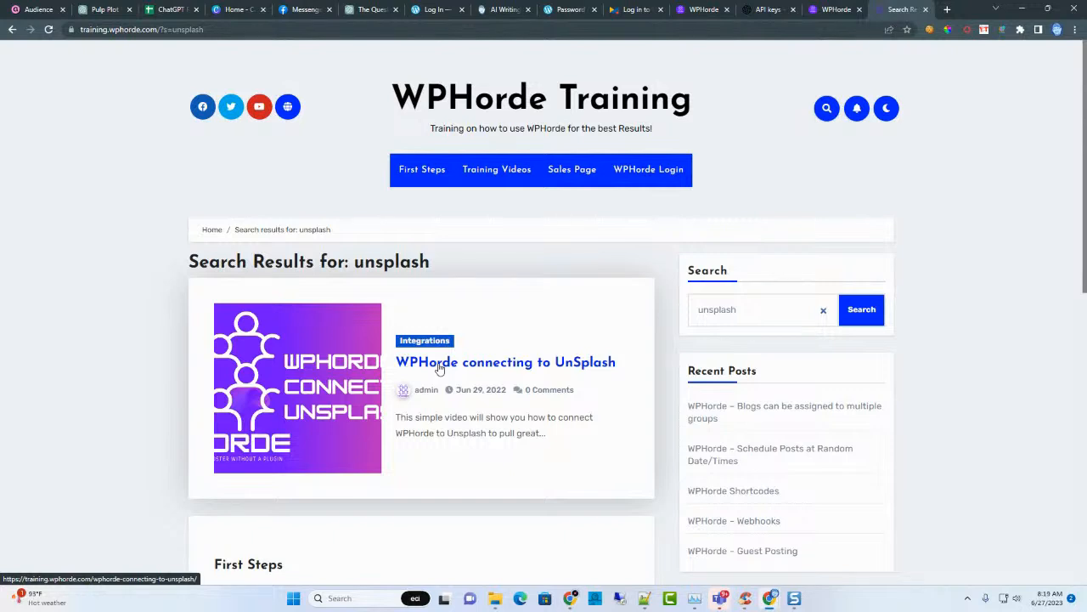
{"action": "left_click", "coordinate": [700, 10]}
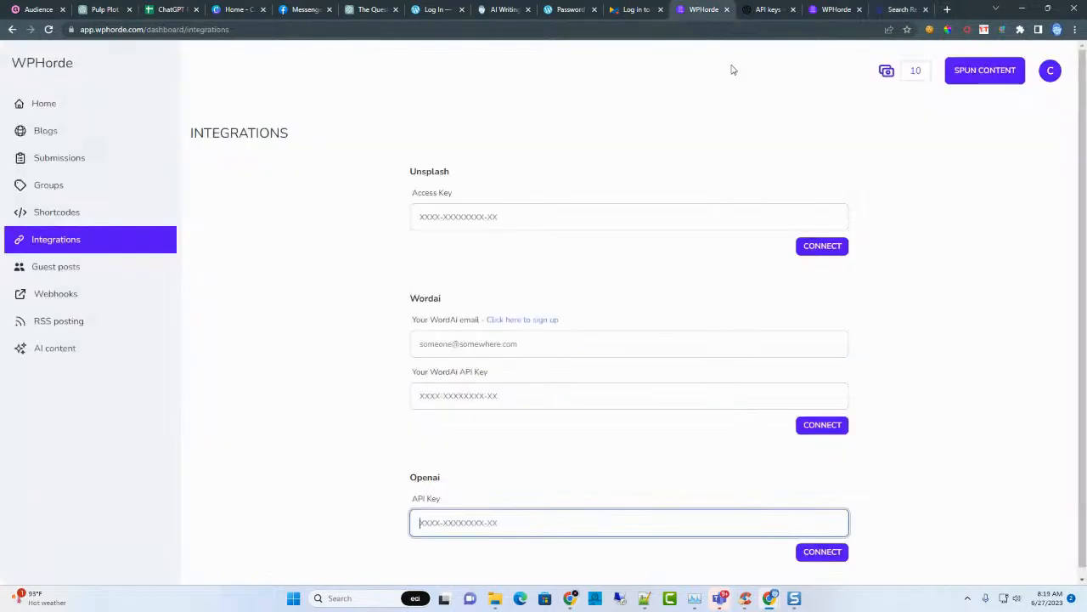
{"action": "left_click", "coordinate": [762, 10]}
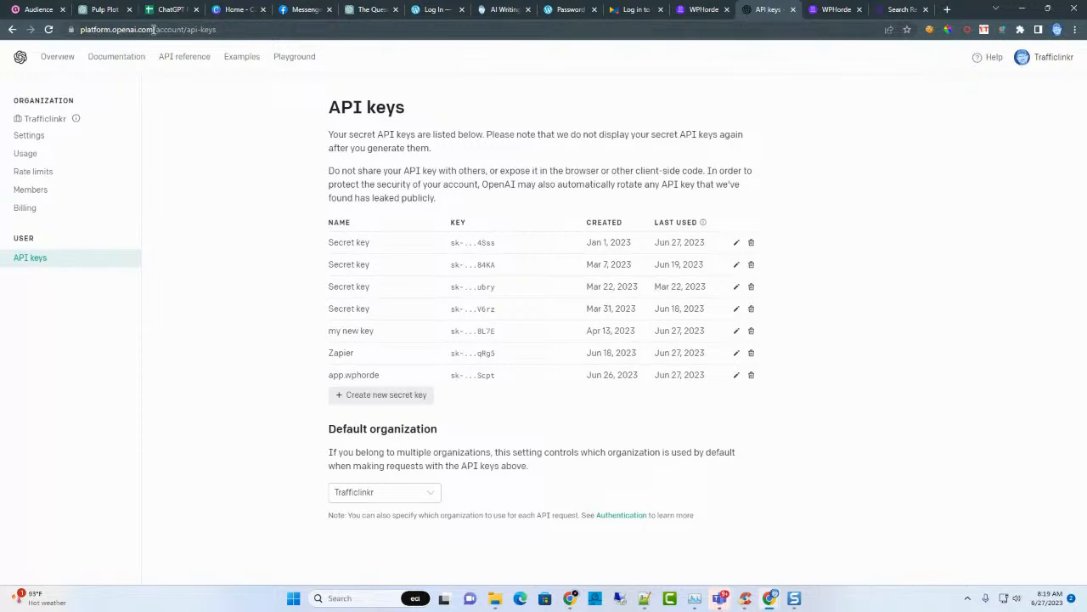
- Generate an OpenAI secret key named 'demowphorde' and copy it
{"action": "left_click_drag", "start_coordinate": [153, 30], "coordinate": [69, 27]}
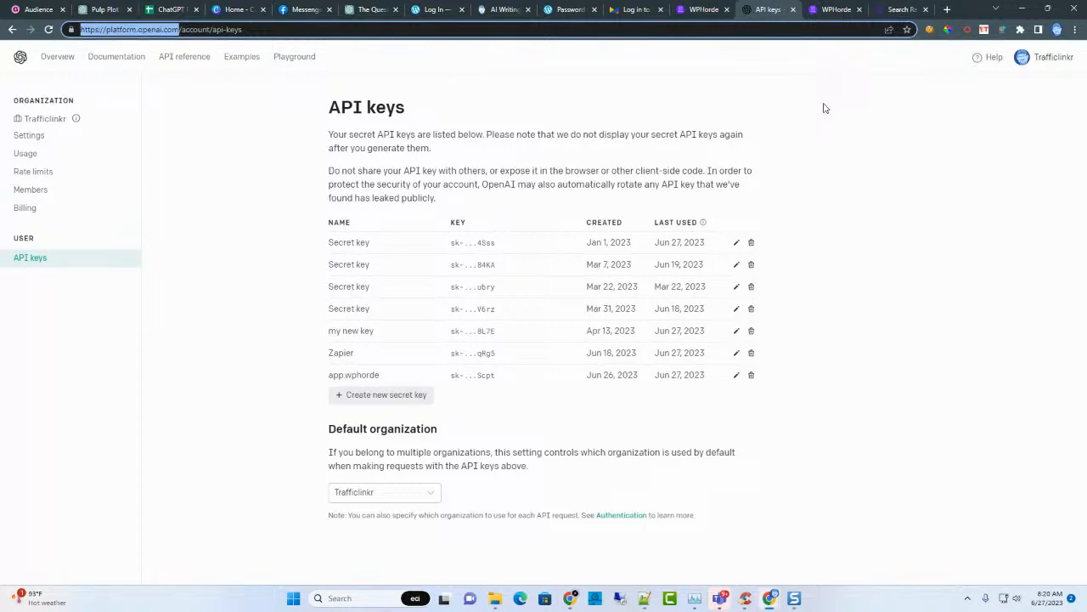
{"action": "left_click", "coordinate": [393, 395]}
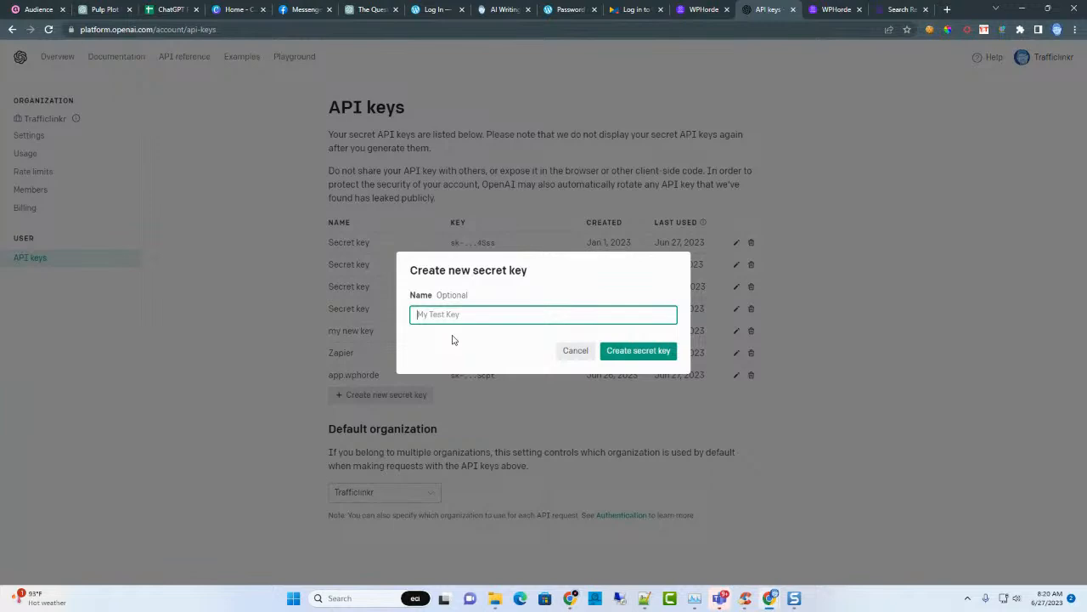
{"action": "type", "text": "demowphorde"}
{"action": "left_click", "coordinate": [638, 351]}
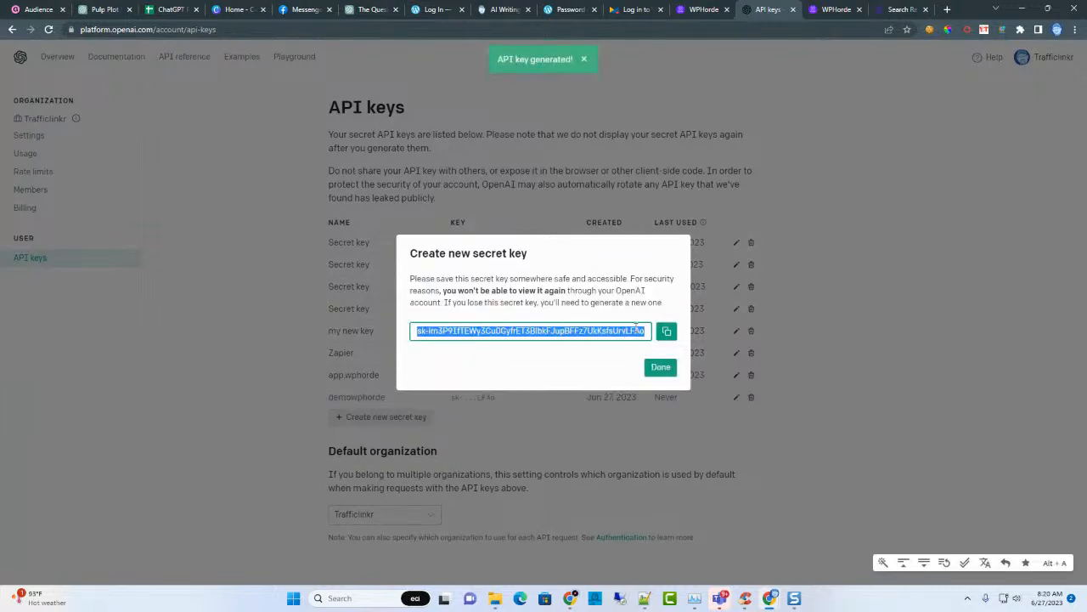
{"action": "left_click", "coordinate": [667, 330]}
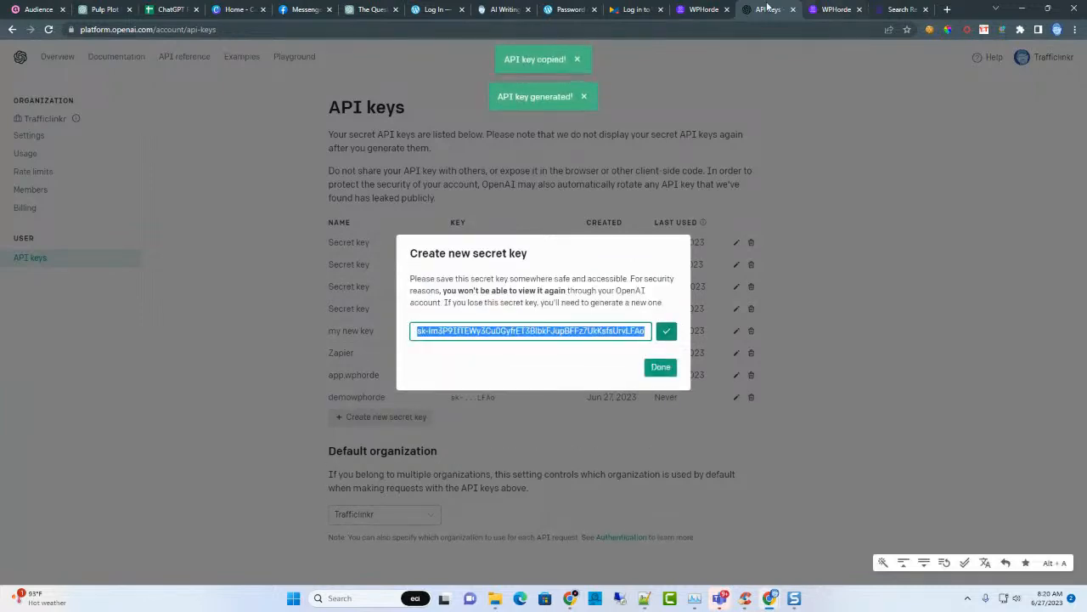
{"action": "left_click", "coordinate": [715, 10]}
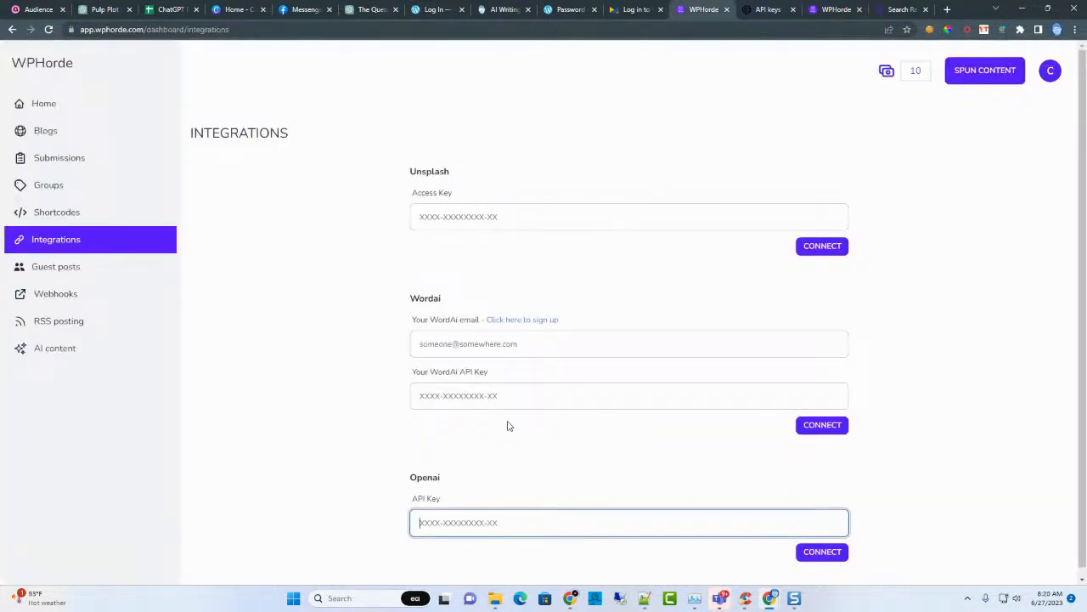
- Paste the new key into the Openai API Key field, then connect and save it
{"action": "key", "text": "ctrl+v"}
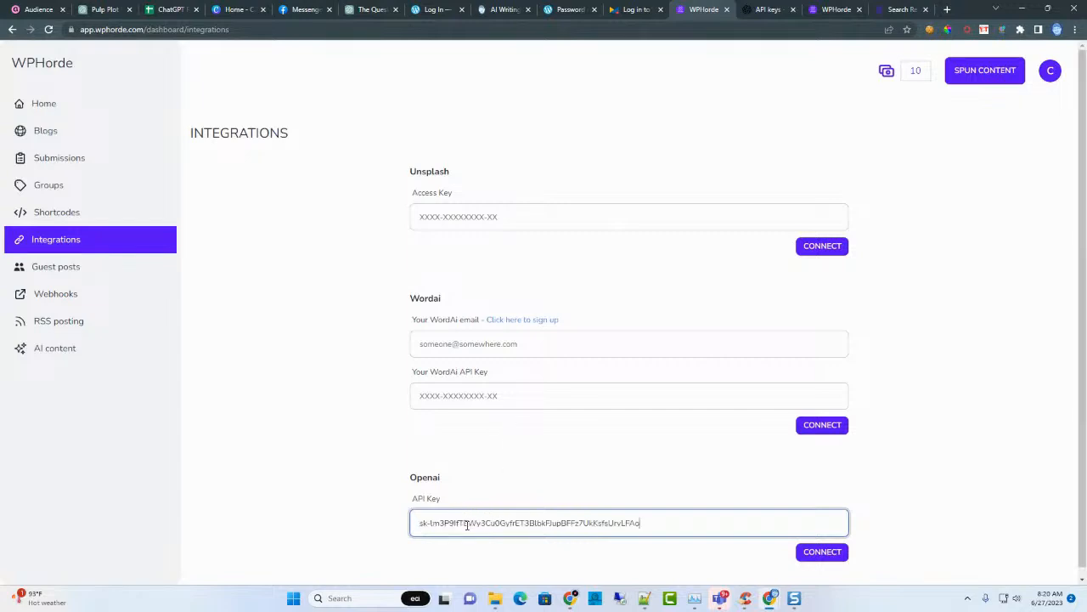
{"action": "left_click", "coordinate": [822, 554]}
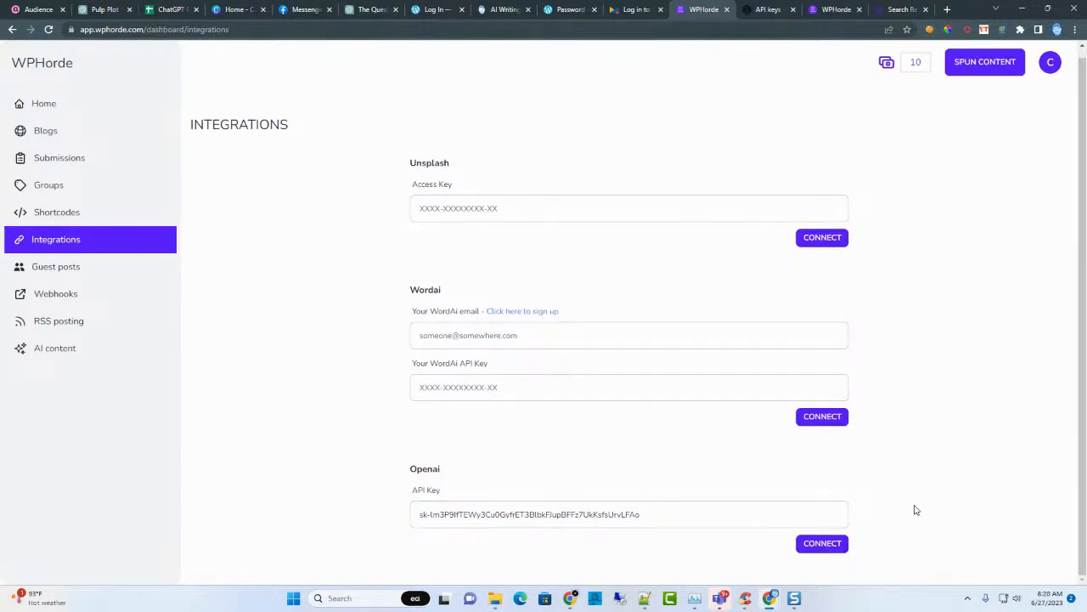
{"action": "left_click", "coordinate": [830, 546]}
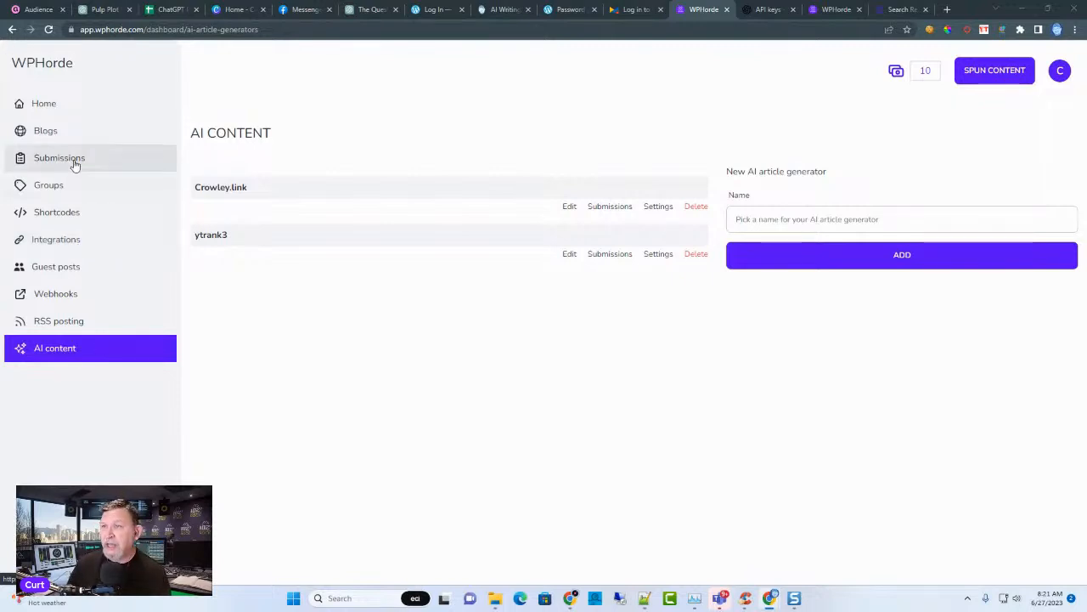
- Start a spun content post titled 'sdfaasdf' and bring up its blog selection
{"action": "left_click", "coordinate": [994, 74]}
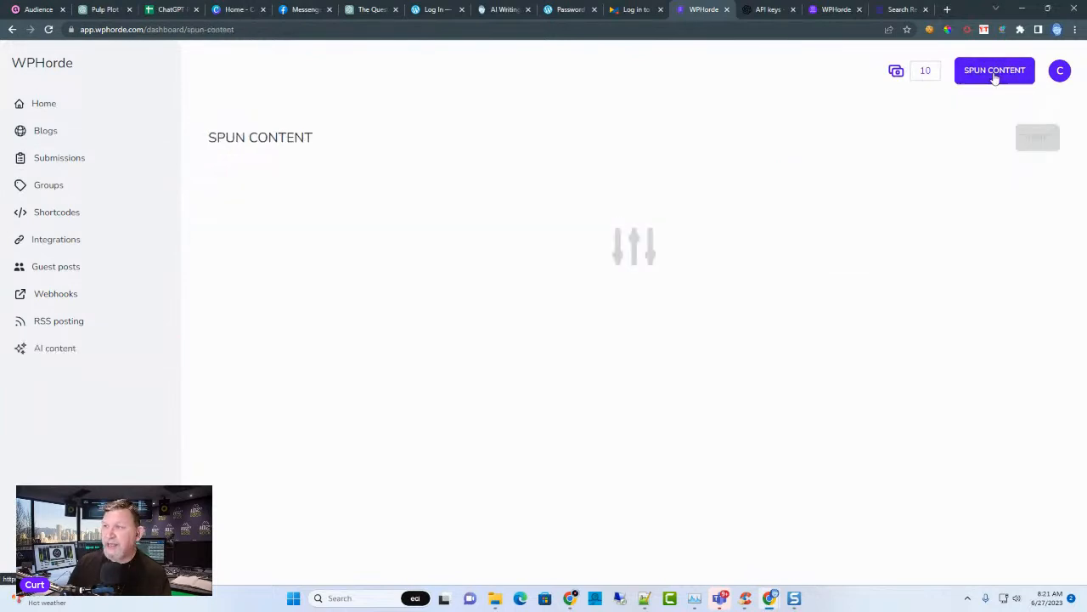
{"action": "left_click", "coordinate": [438, 207]}
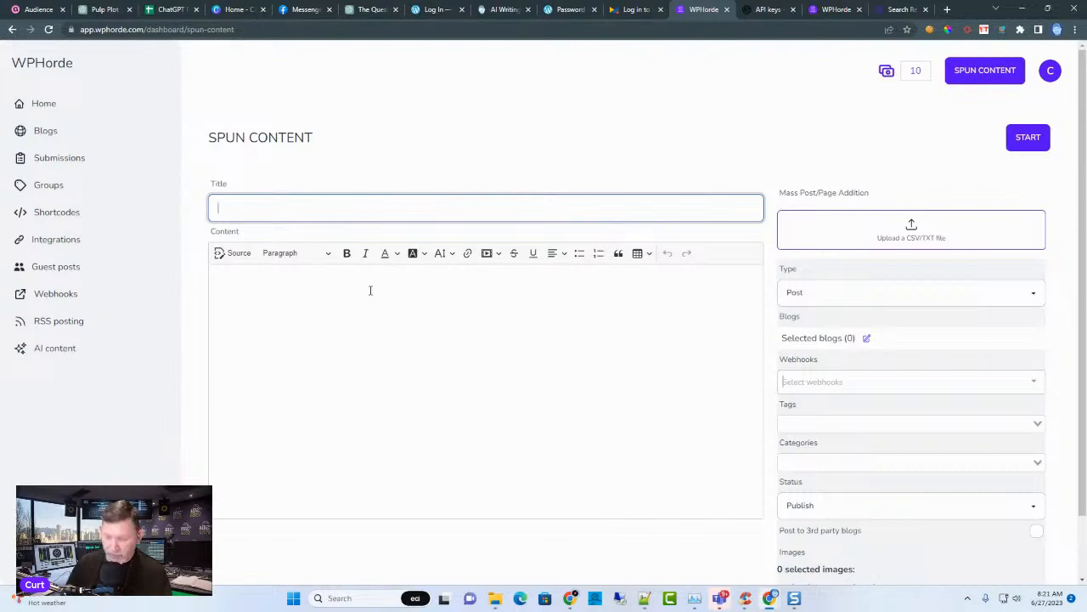
{"action": "type", "text": "sdfaasdf"}
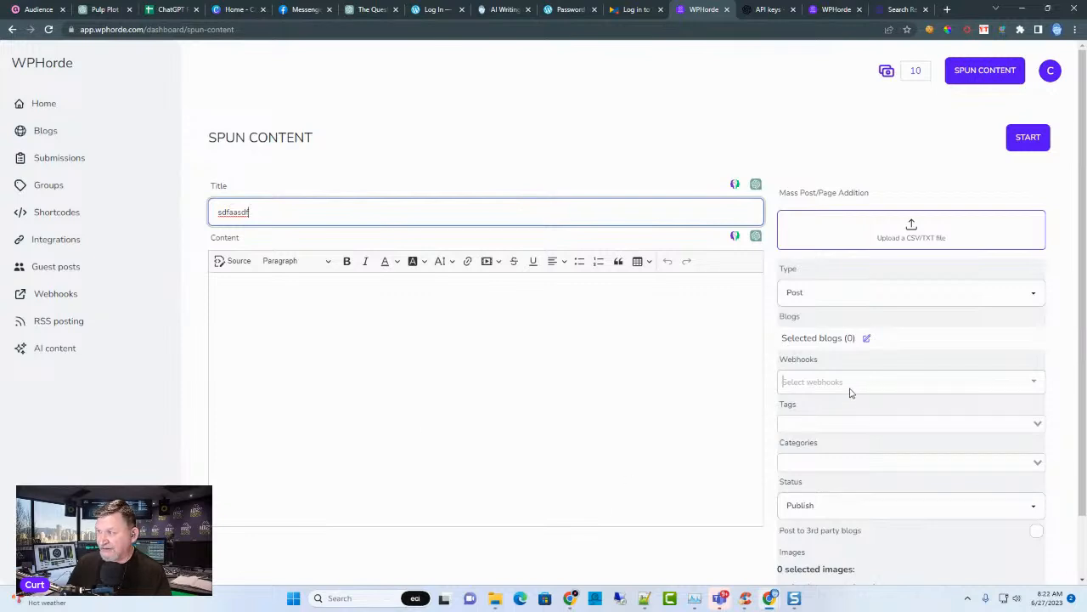
{"action": "left_click", "coordinate": [865, 339]}
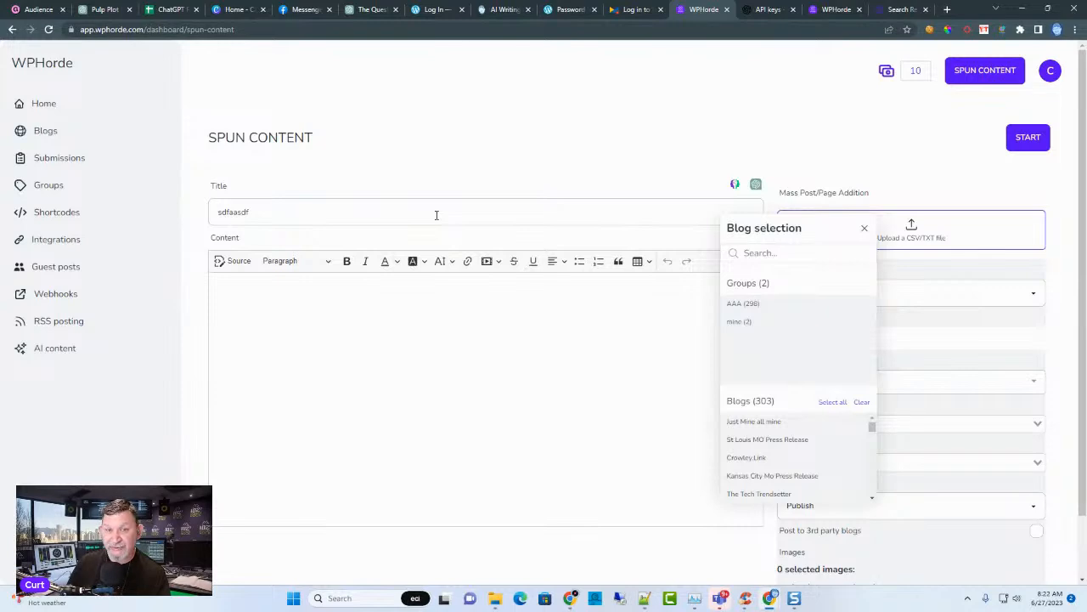
- Select all 2 groups and 303 blogs for the post, then check the empty Webhooks list
{"action": "left_click", "coordinate": [436, 215]}
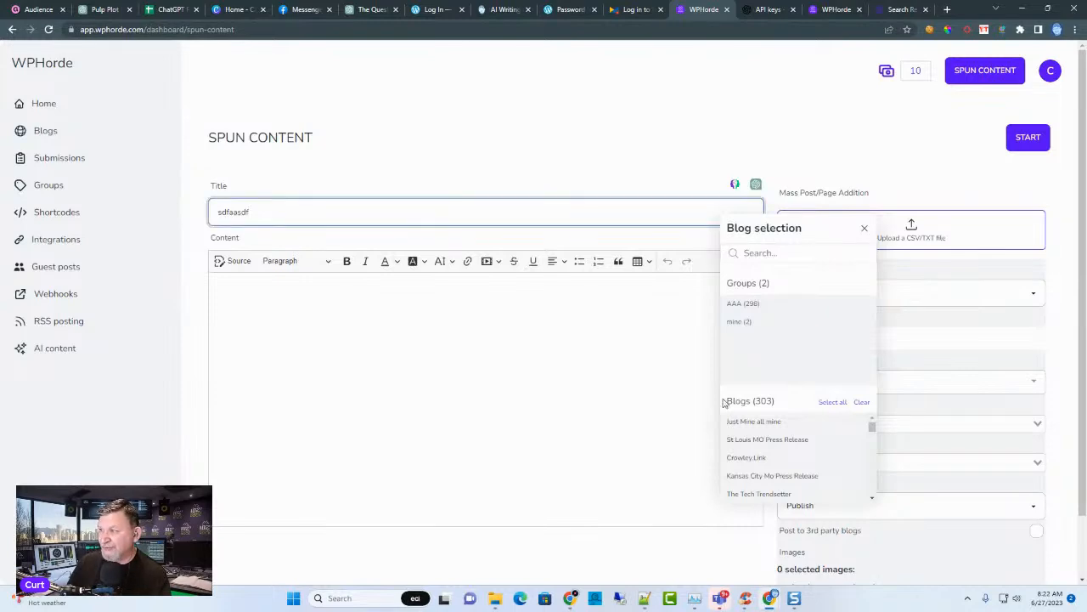
{"action": "left_click", "coordinate": [832, 401]}
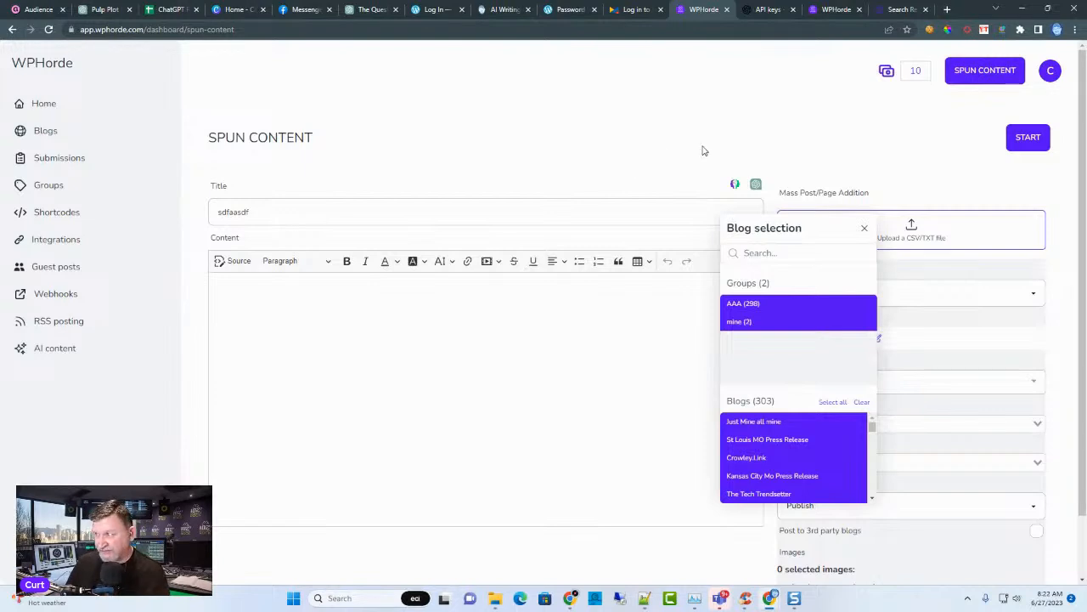
{"action": "left_click", "coordinate": [864, 232]}
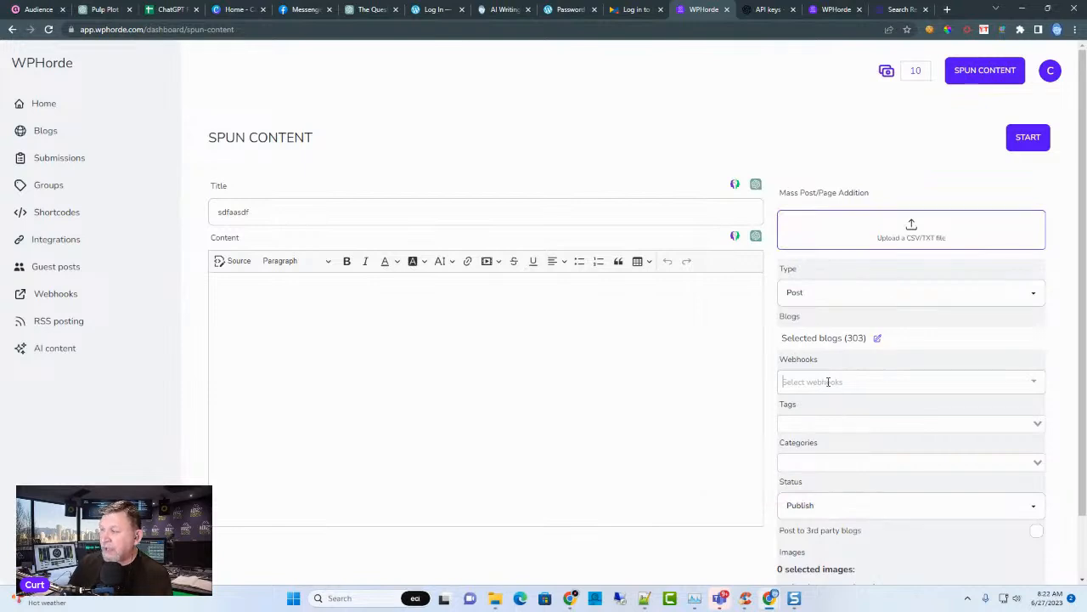
{"action": "left_click", "coordinate": [829, 382]}
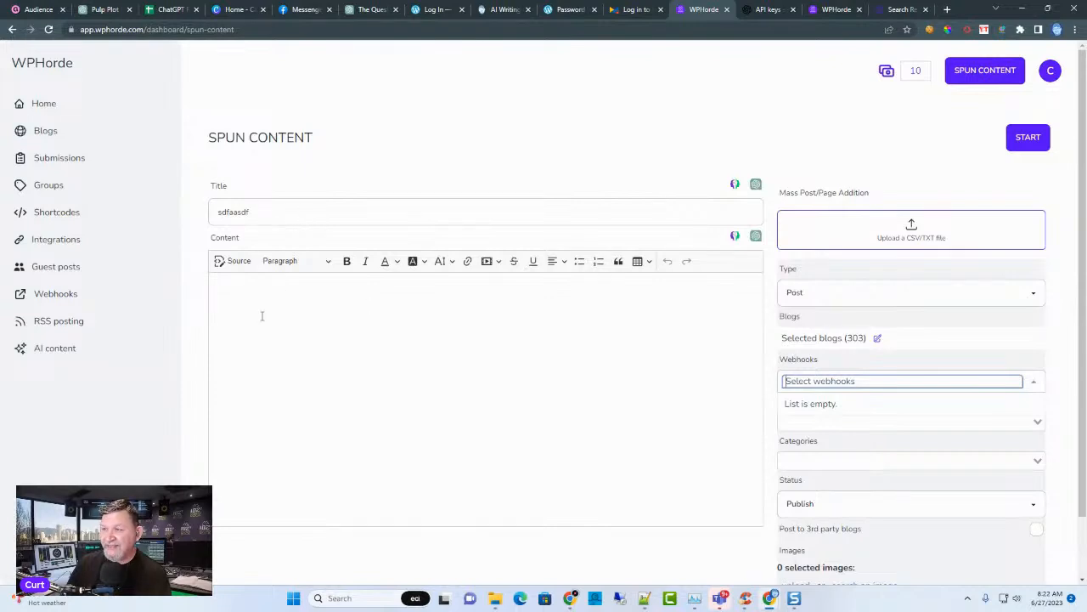
{"action": "scroll", "coordinate": [807, 510], "scroll_direction": "down", "scroll_amount": 1}
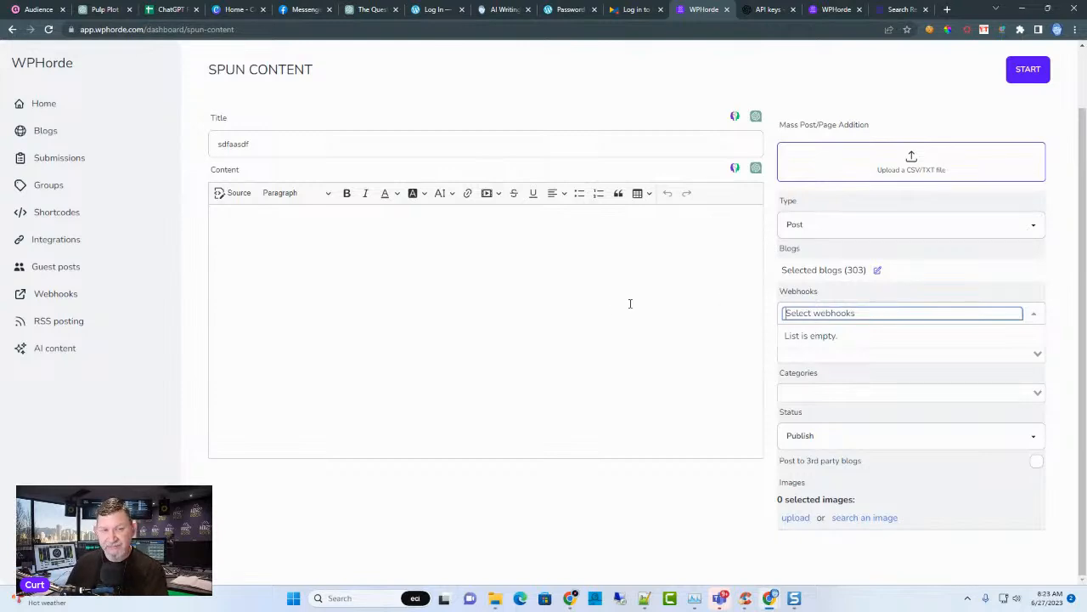
- Add the tag 'video', leave Categories empty, and show the Publish, Draft and Schedule status choices
{"action": "left_click", "coordinate": [774, 307]}
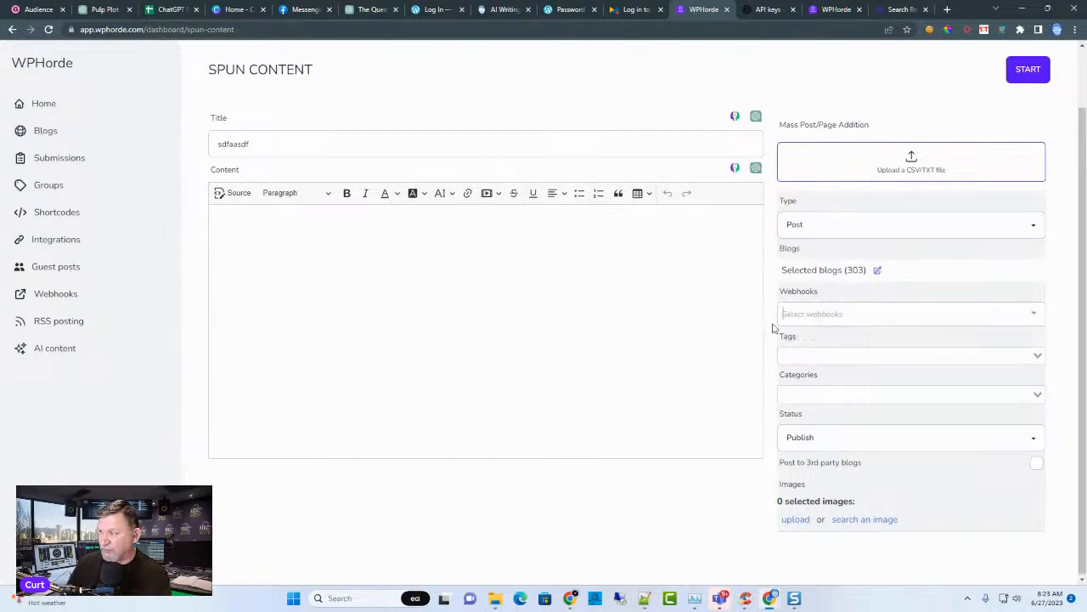
{"action": "left_click", "coordinate": [809, 357]}
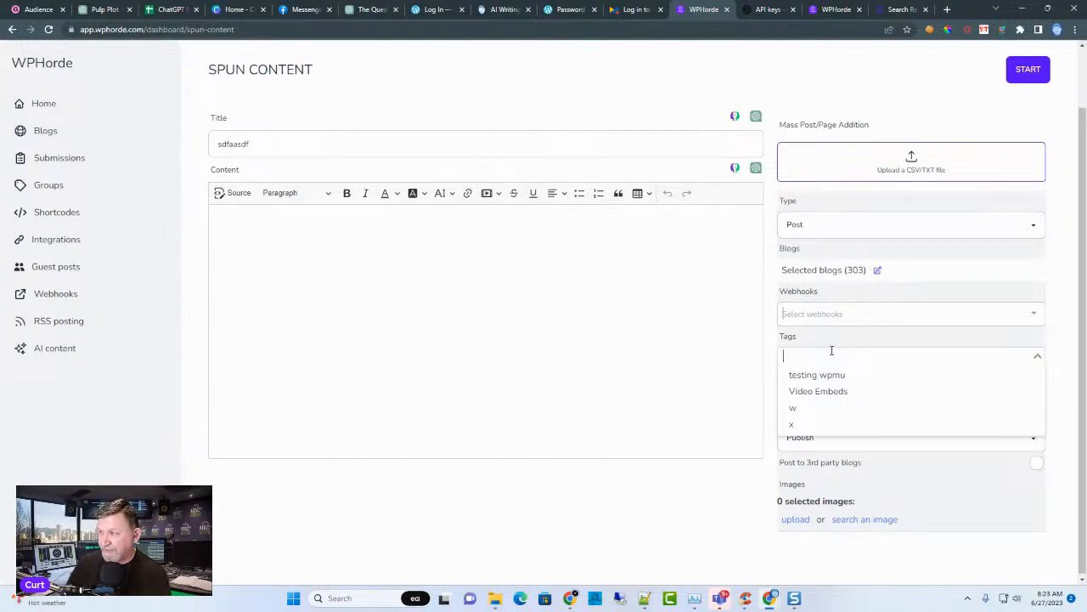
{"action": "type", "text": "video"}
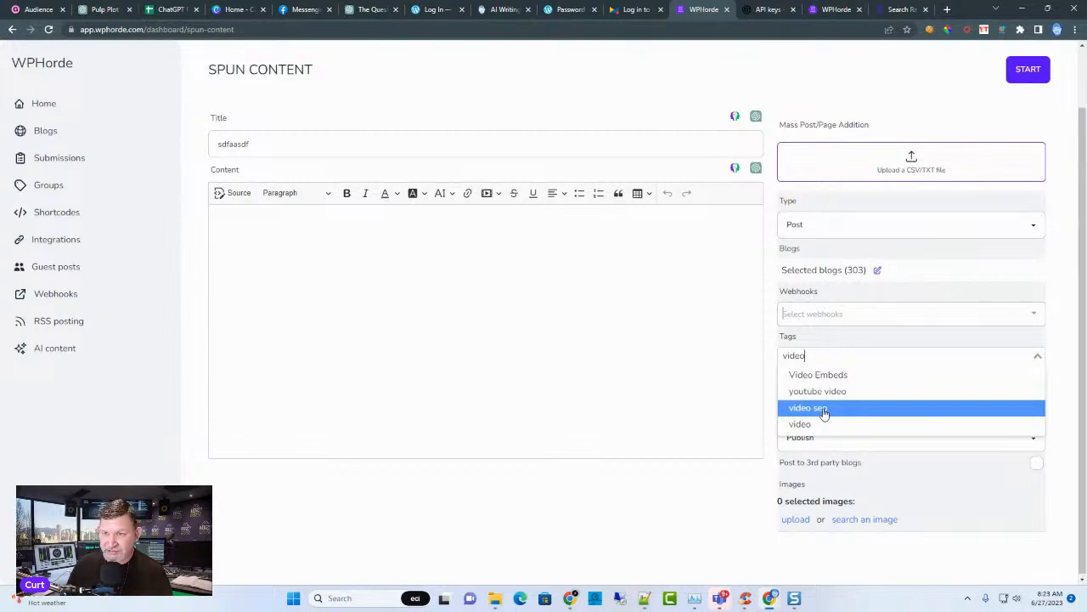
{"action": "left_click", "coordinate": [774, 344]}
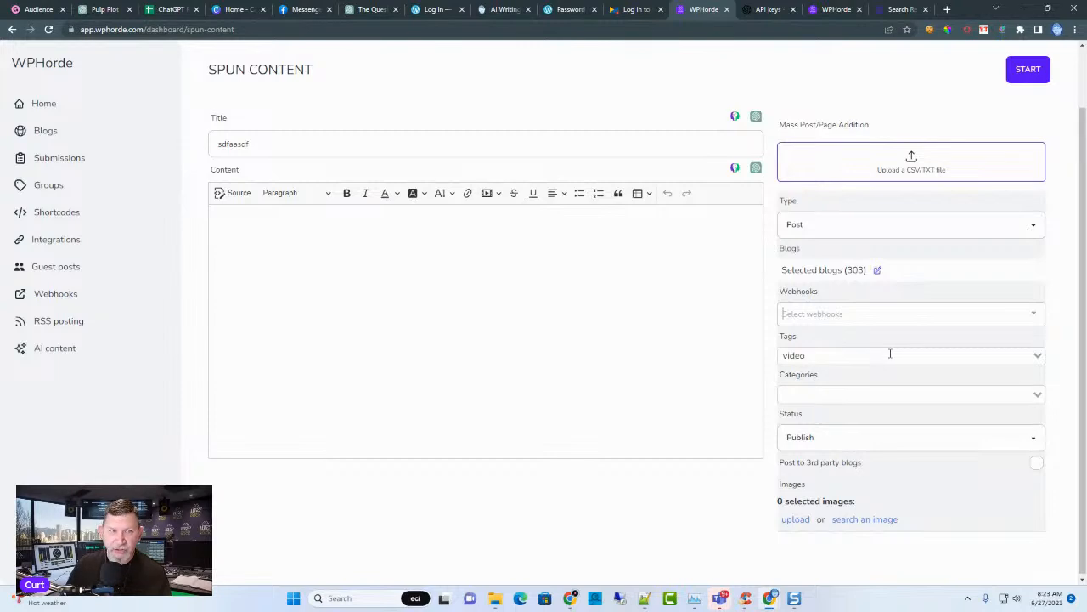
{"action": "left_click", "coordinate": [853, 398]}
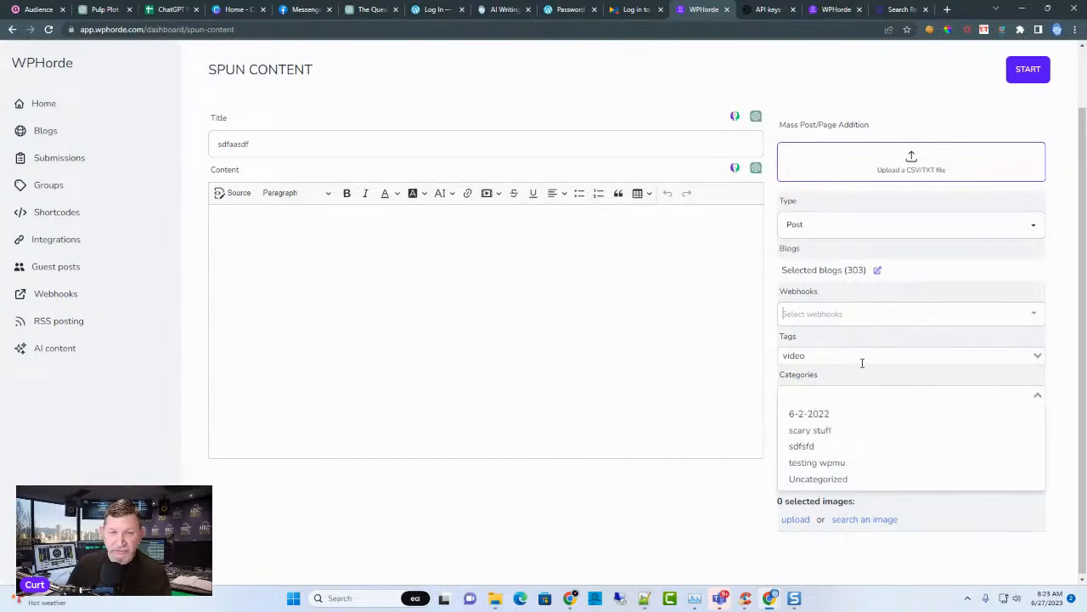
{"action": "left_click", "coordinate": [866, 365]}
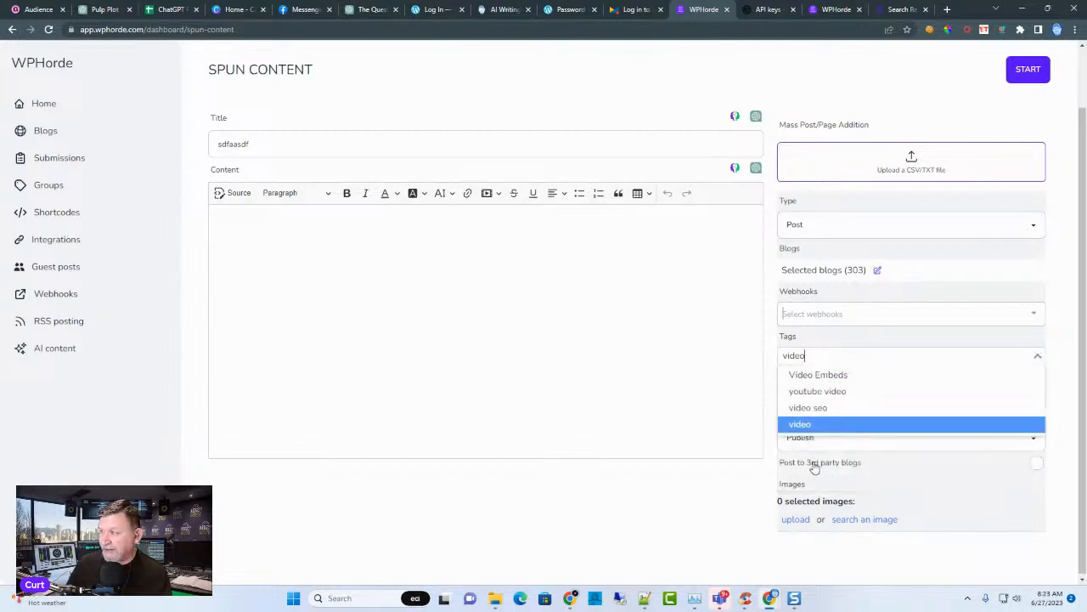
{"action": "left_click", "coordinate": [927, 468]}
{"action": "left_click", "coordinate": [839, 440]}
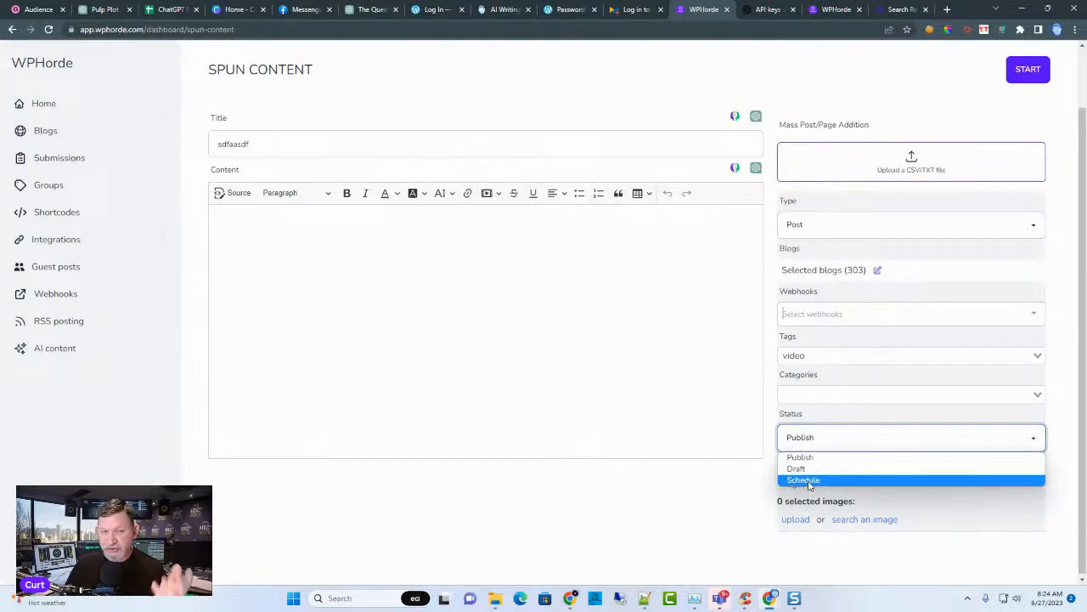
- Try scheduling the spun content post for a random date, then set its status back to Publish
{"action": "left_click", "coordinate": [807, 481]}
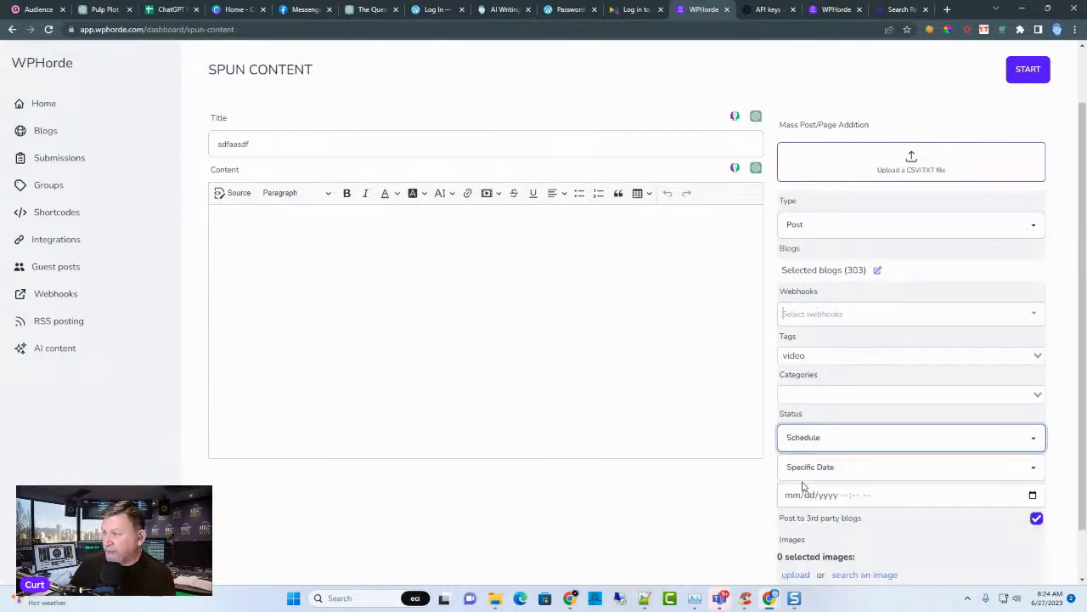
{"action": "left_click", "coordinate": [844, 476]}
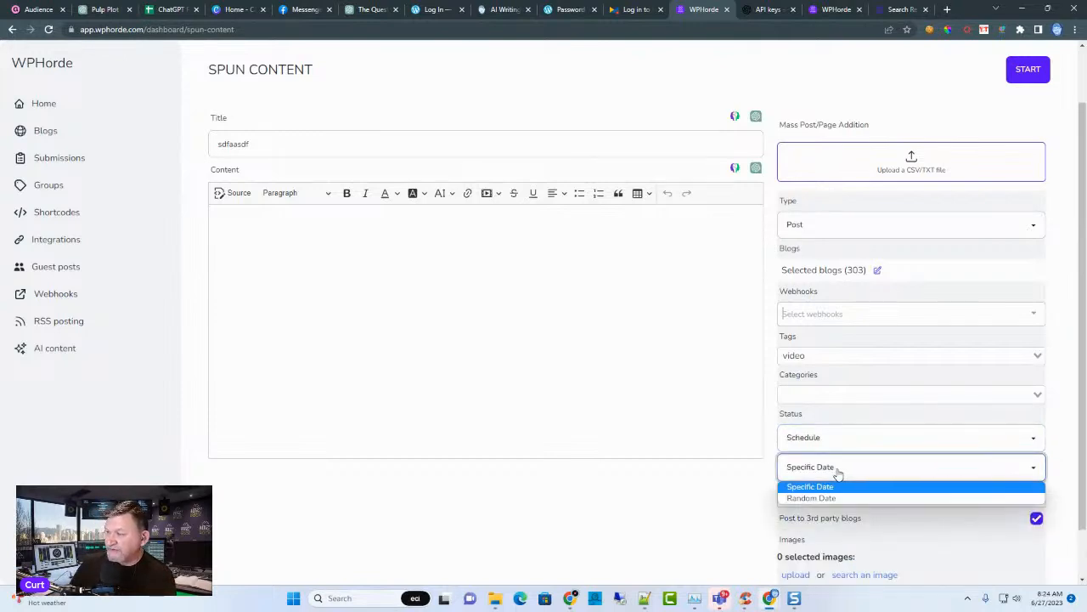
{"action": "left_click", "coordinate": [826, 499]}
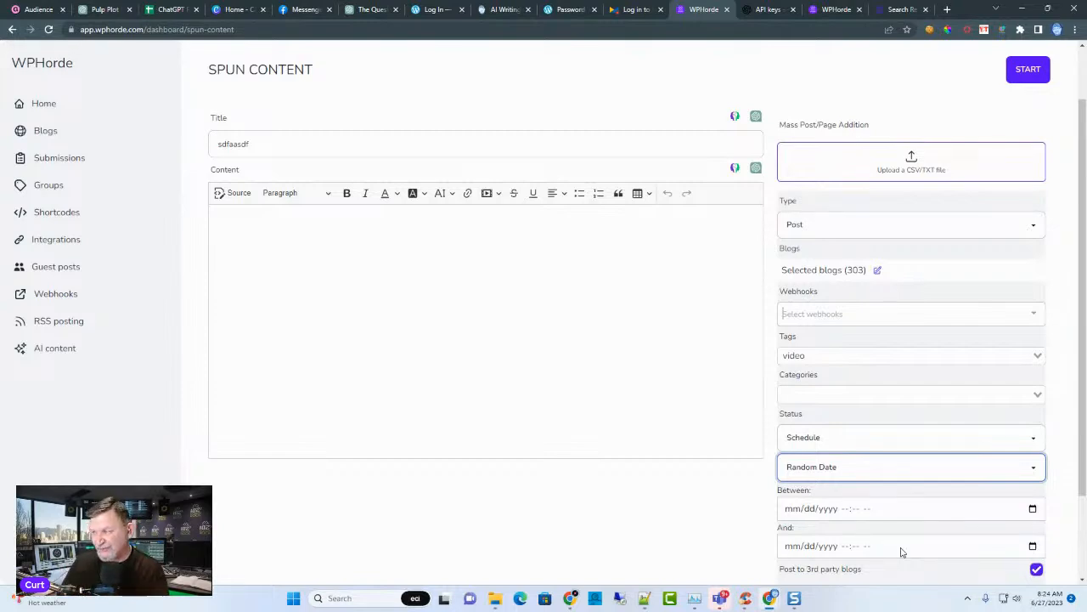
{"action": "left_click", "coordinate": [854, 472]}
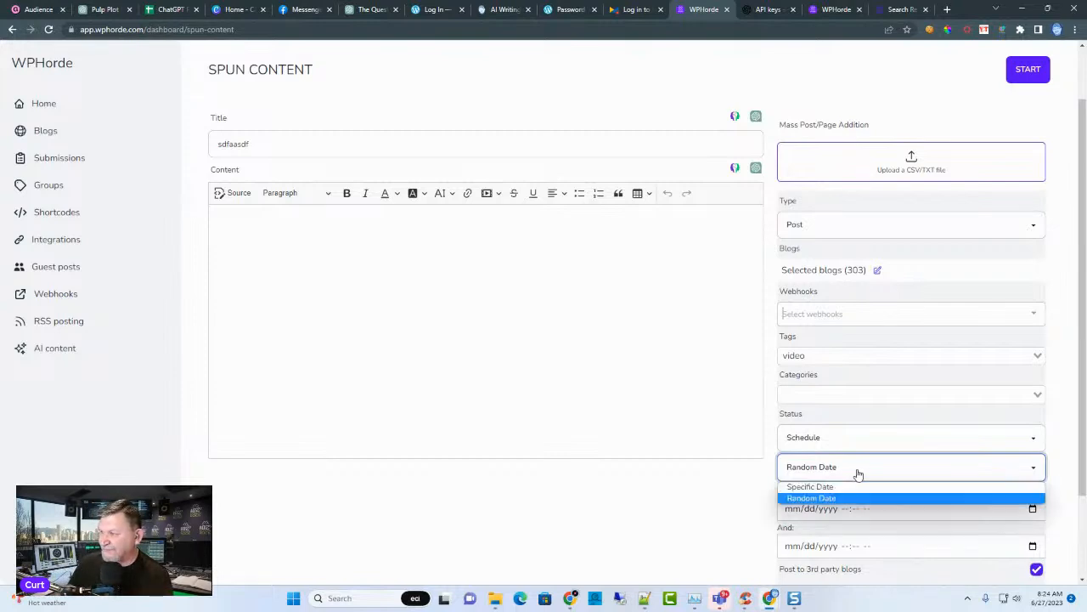
{"action": "left_click", "coordinate": [845, 440]}
{"action": "left_click", "coordinate": [802, 457]}
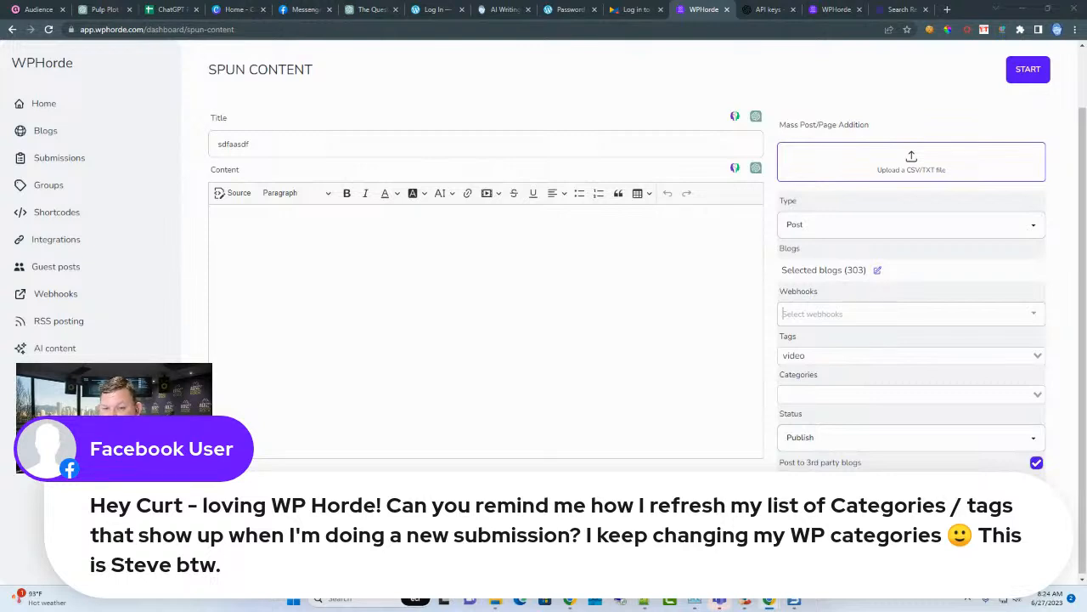
- Show the first connected blog's Refresh Taxonomies option, then return to an empty Spun Content form
{"action": "left_click", "coordinate": [49, 131]}
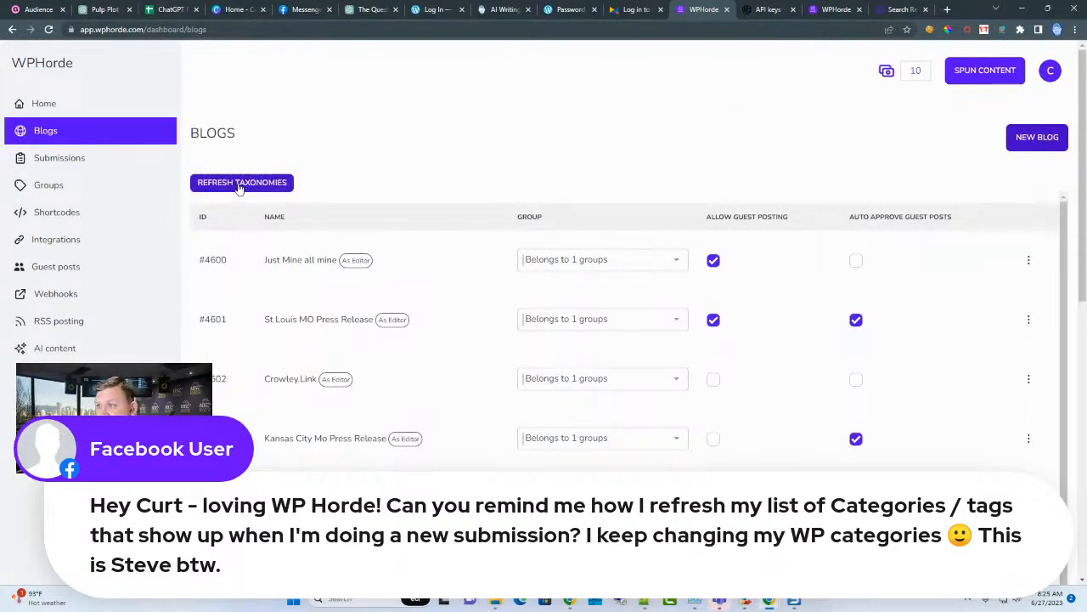
{"action": "left_click", "coordinate": [1028, 261]}
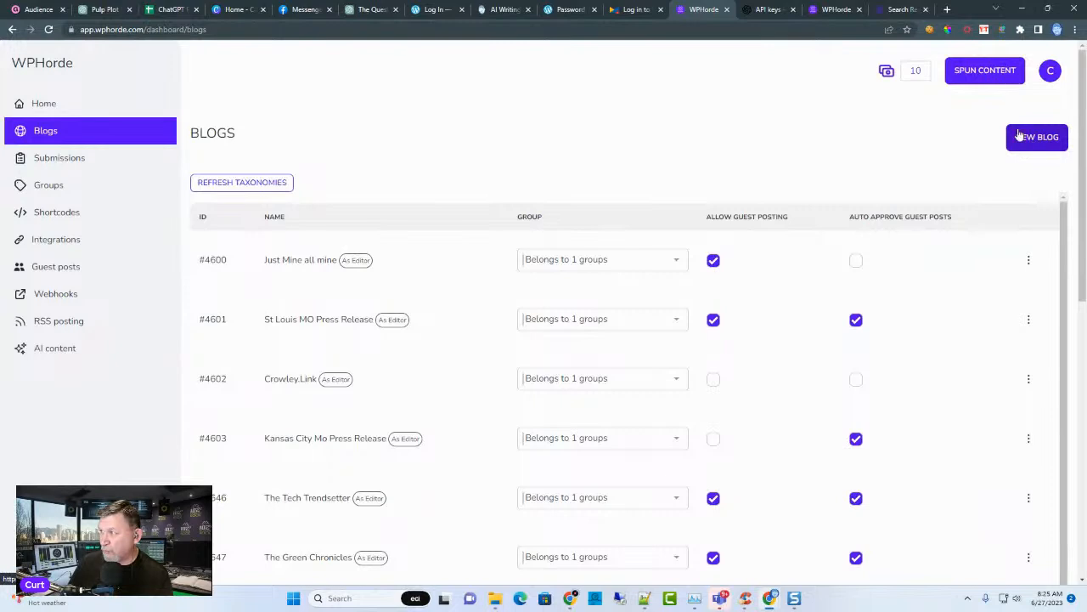
{"action": "left_click", "coordinate": [967, 69]}
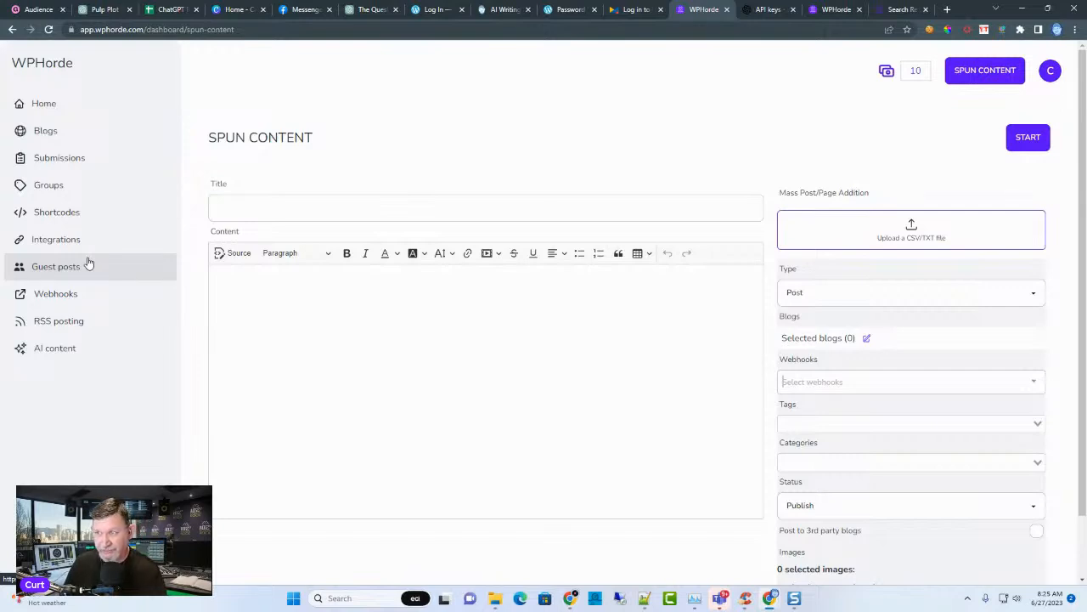
- Browse the AI content, RSS feeds, shortcodes and webhooks pages twice, ending on AI content
{"action": "left_click", "coordinate": [39, 352]}
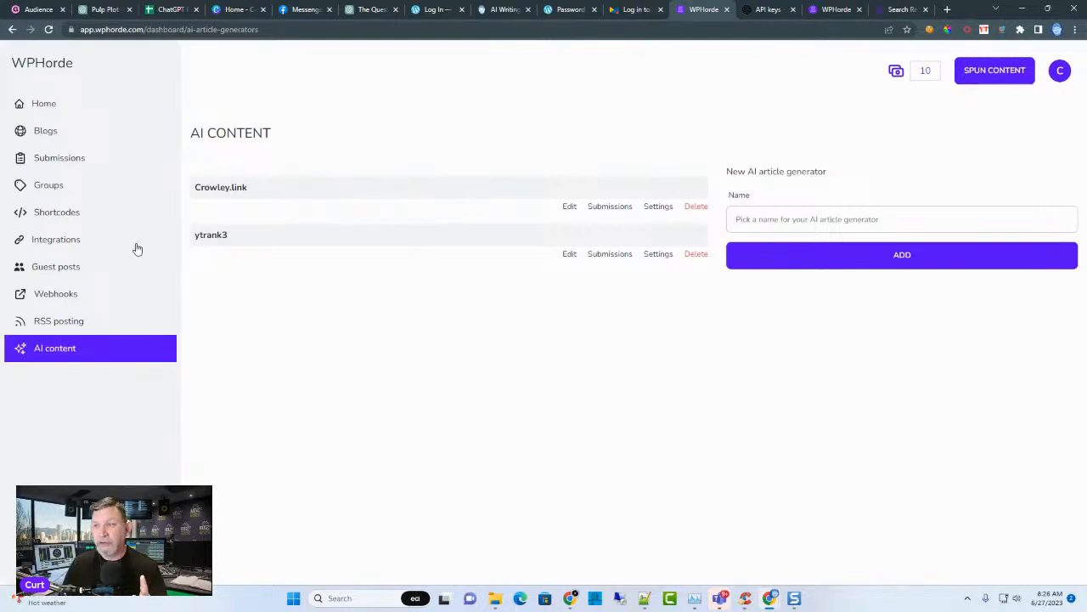
{"action": "left_click", "coordinate": [63, 323]}
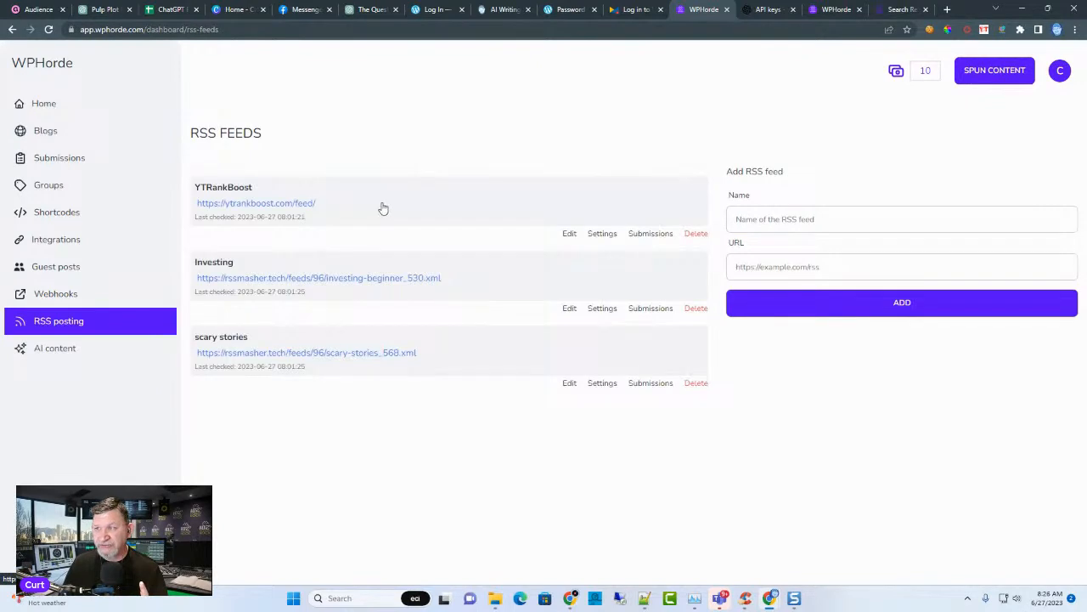
{"action": "left_click", "coordinate": [59, 216]}
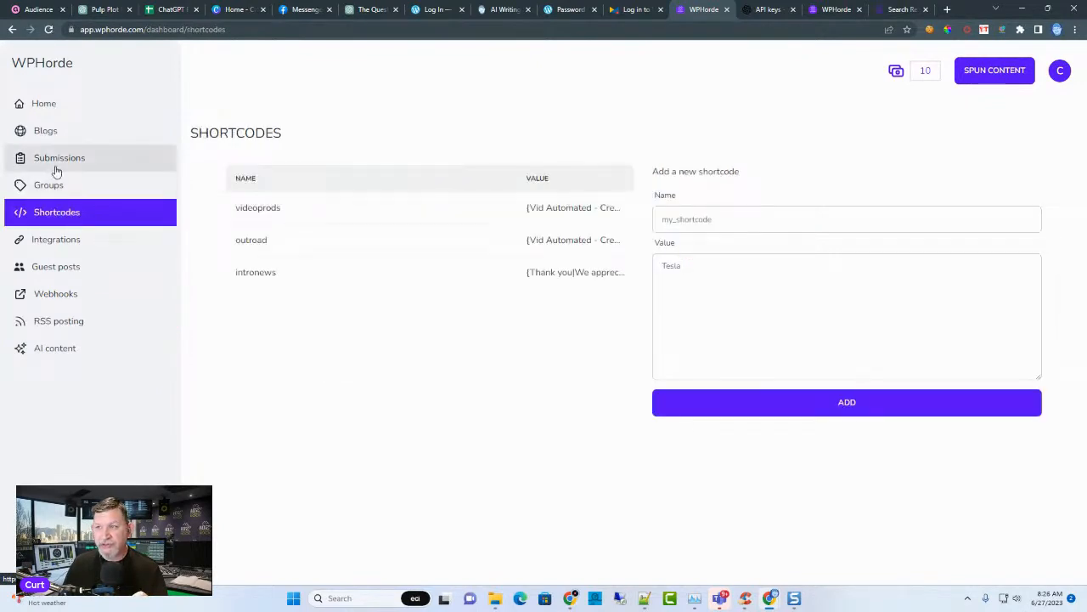
{"action": "left_click", "coordinate": [78, 292]}
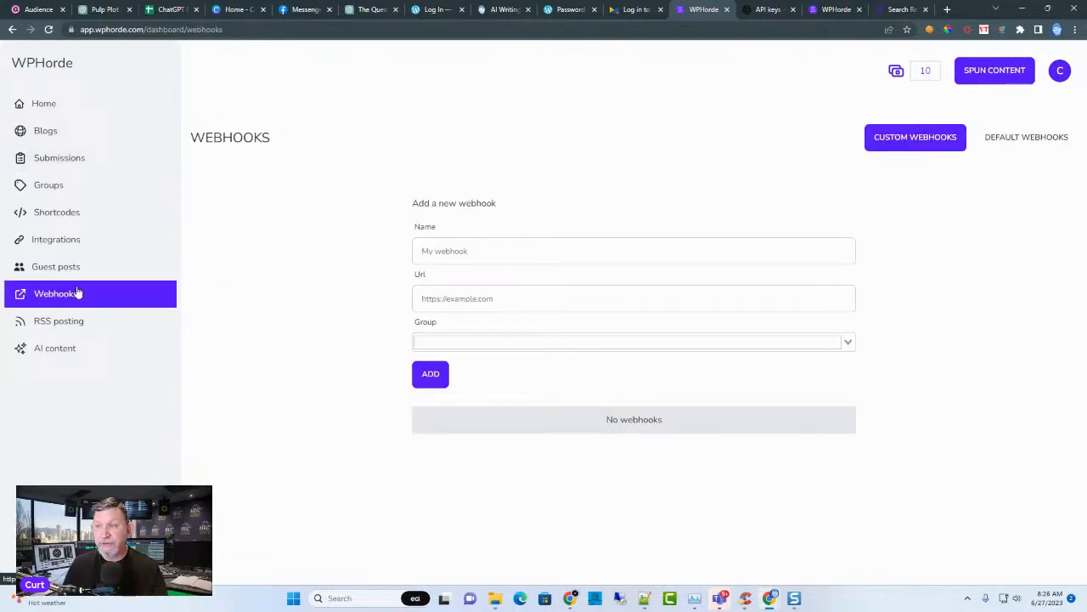
{"action": "left_click", "coordinate": [68, 349]}
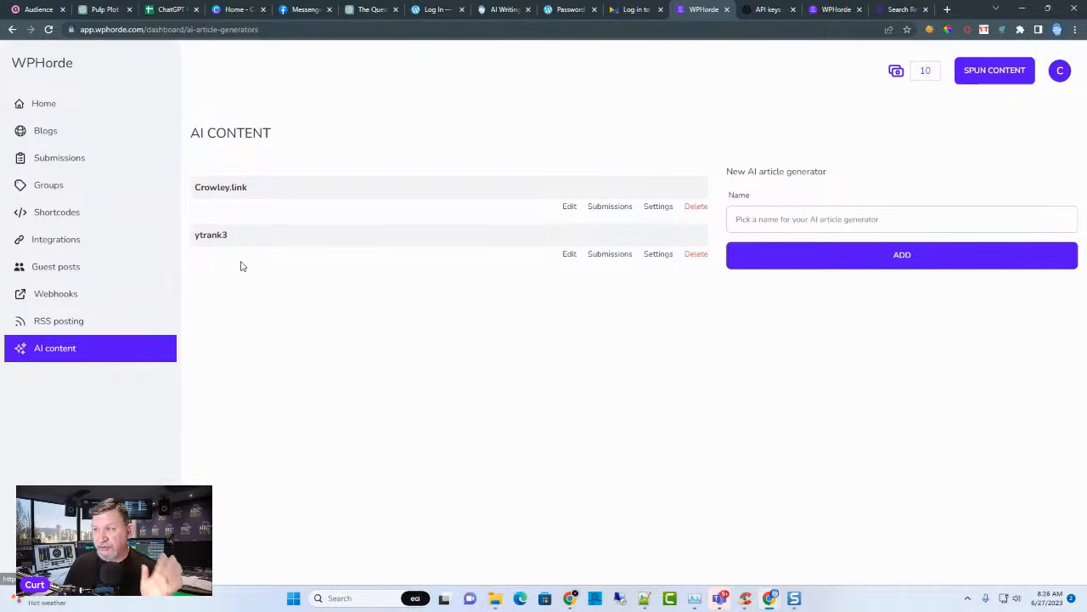
{"action": "left_click", "coordinate": [85, 328]}
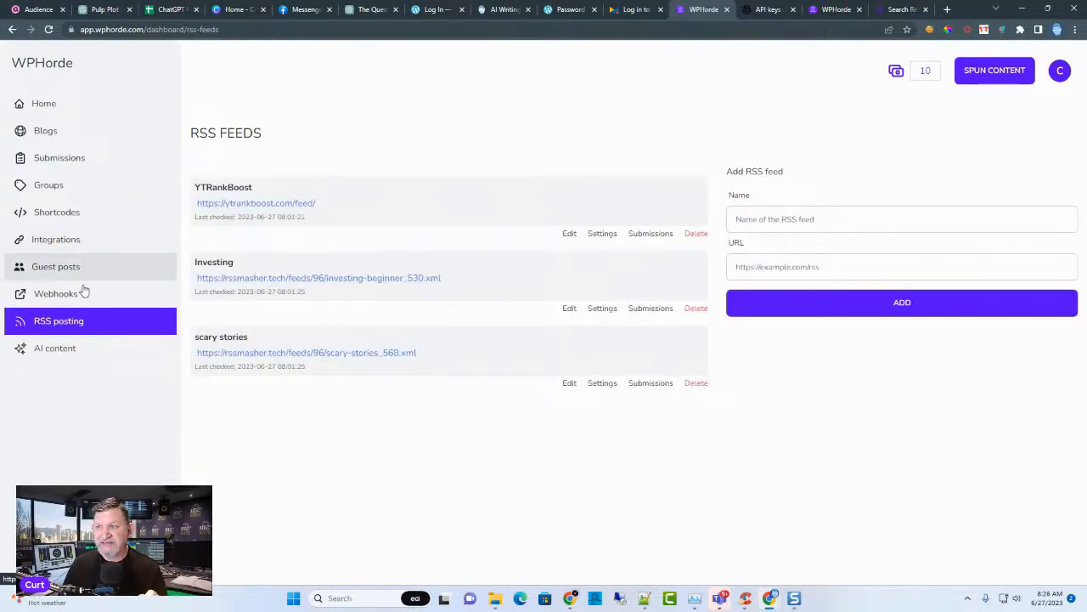
{"action": "left_click", "coordinate": [80, 294]}
{"action": "left_click", "coordinate": [78, 213]}
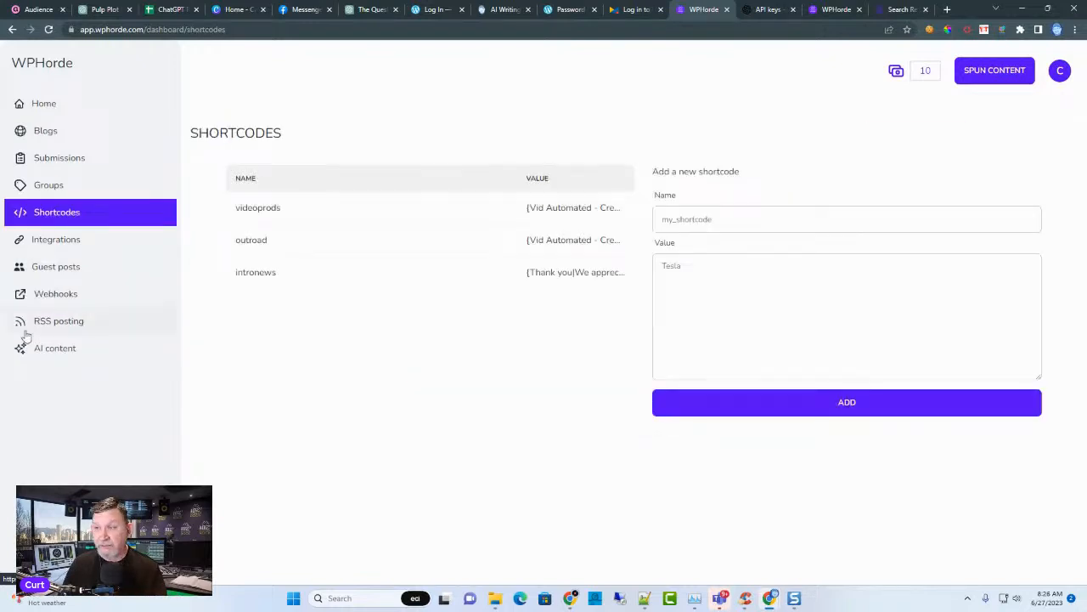
{"action": "left_click", "coordinate": [68, 352]}
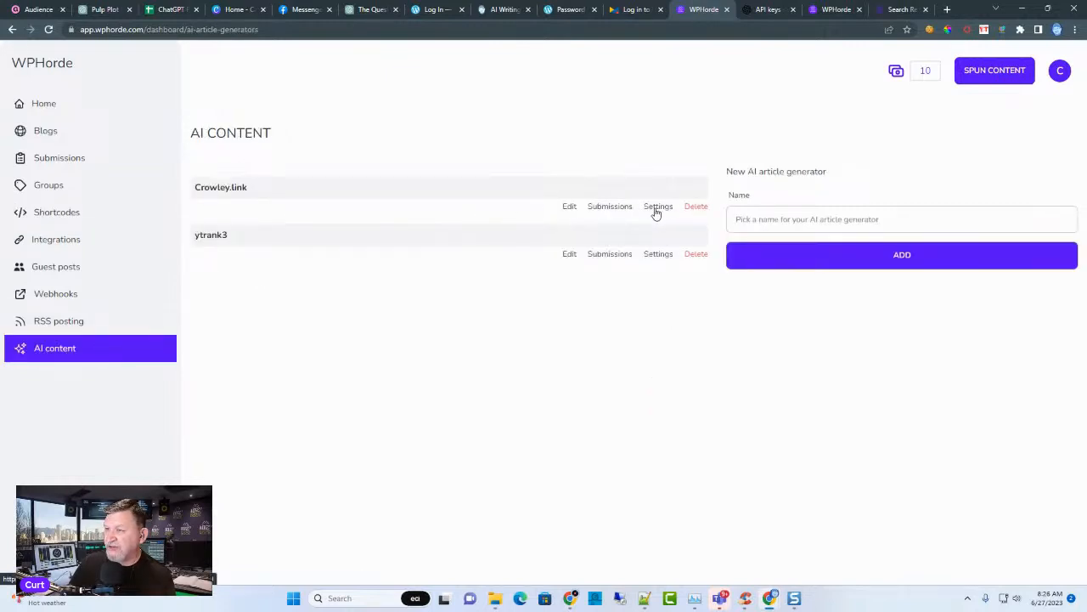
- Open the Crowley.link generator's settings and check its single selected blog in Blog selection
{"action": "left_click", "coordinate": [656, 211]}
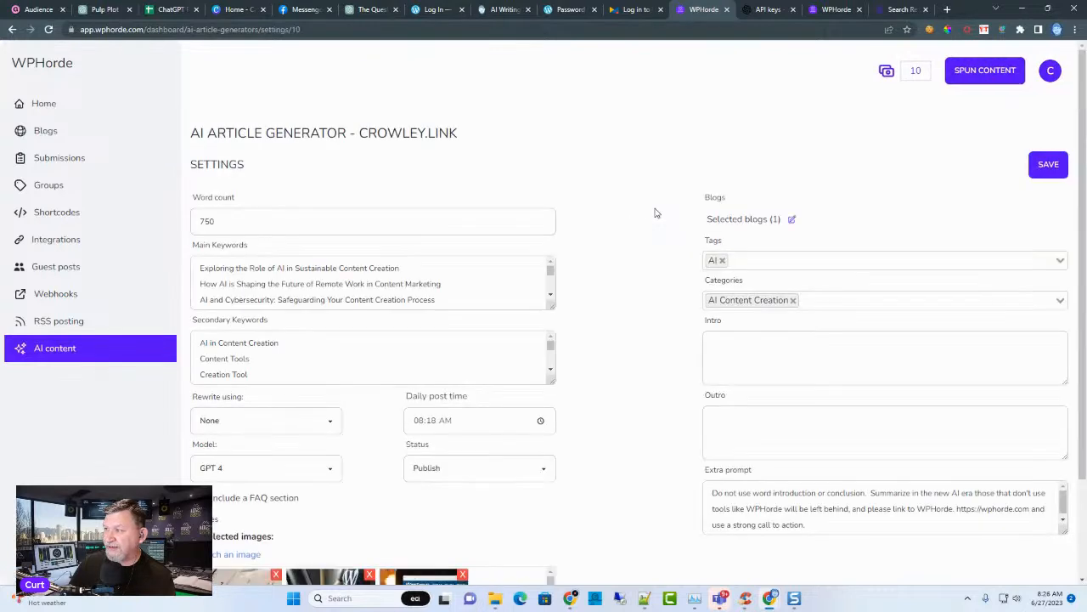
{"action": "left_click", "coordinate": [791, 220]}
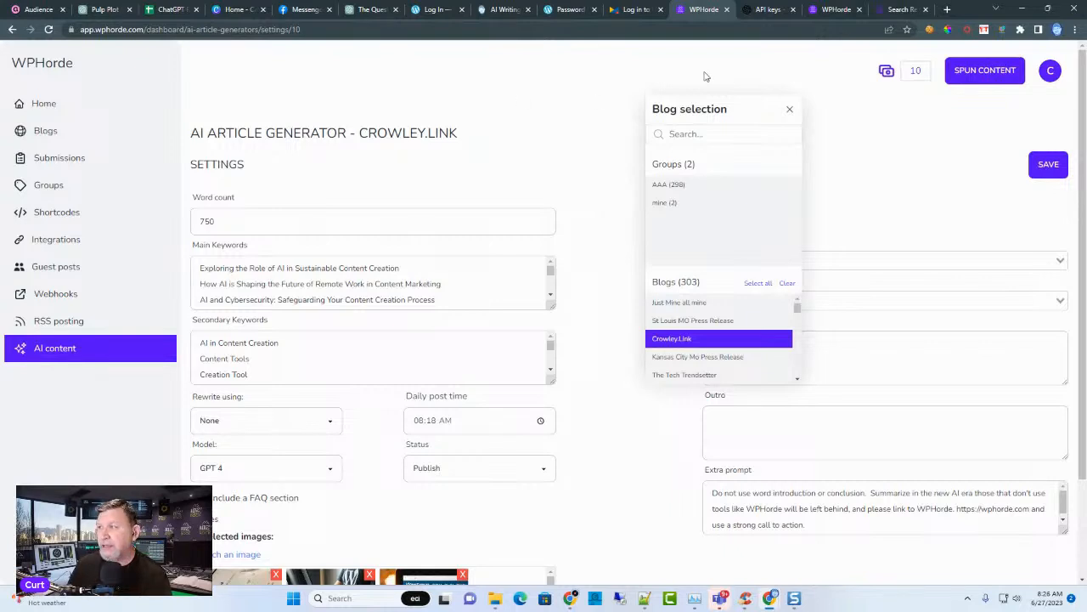
{"action": "left_click", "coordinate": [791, 113]}
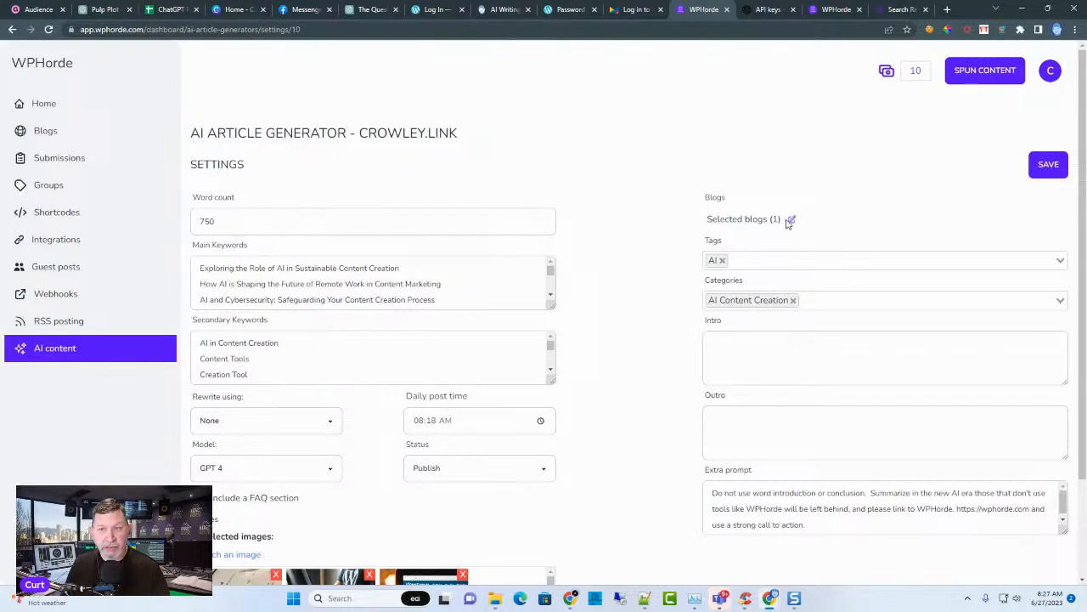
- Leave the rewrite service set to None and check the 750 word count
{"action": "left_click", "coordinate": [313, 429]}
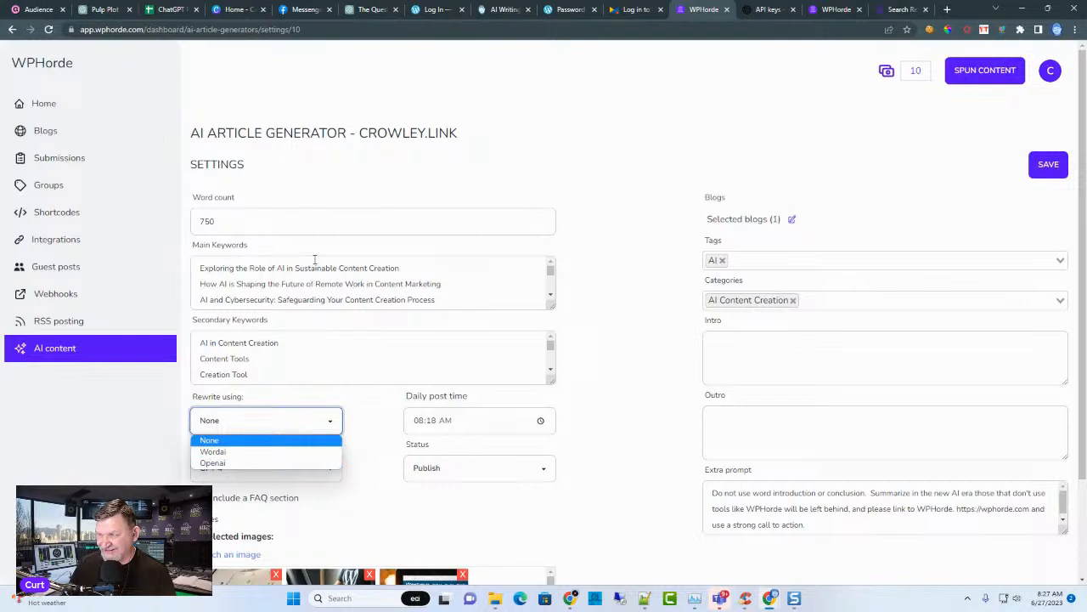
{"action": "left_click", "coordinate": [323, 175]}
{"action": "left_click", "coordinate": [255, 220]}
{"action": "double_click", "coordinate": [259, 219]}
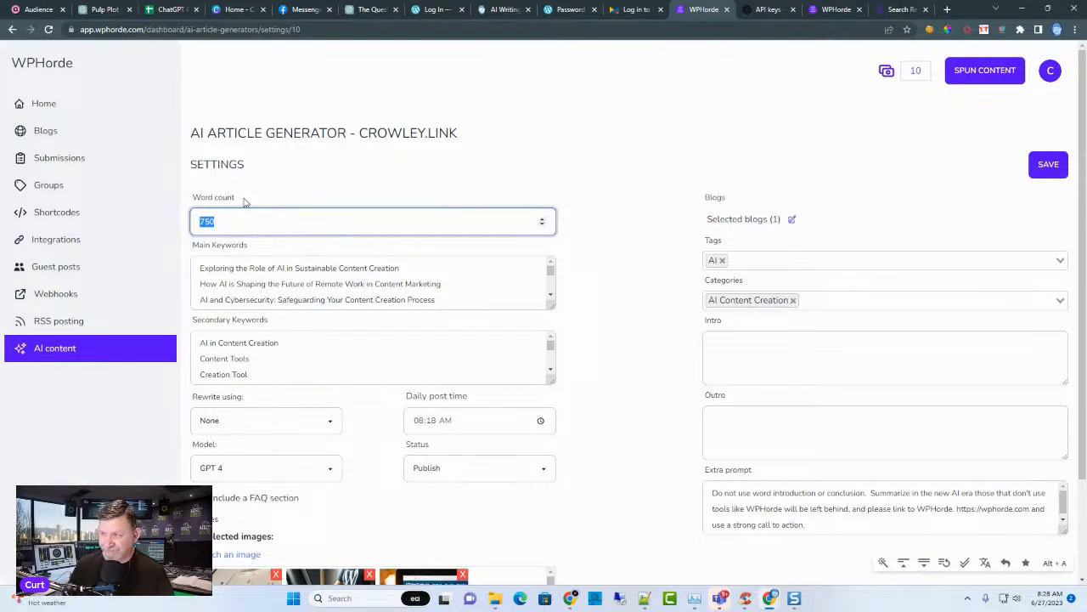
{"action": "left_click", "coordinate": [594, 231]}
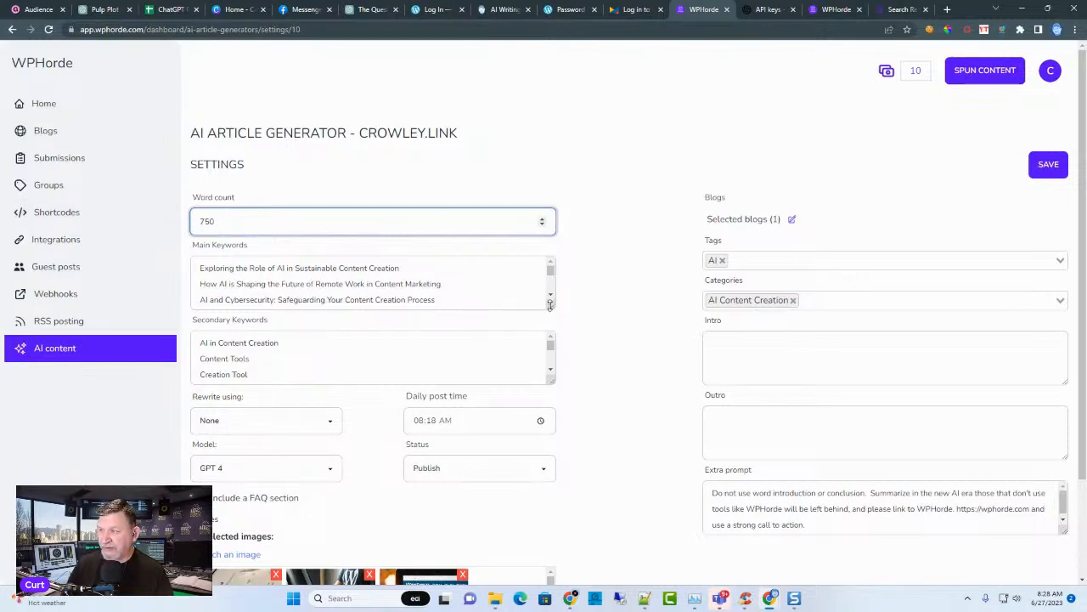
- Drag the Main Keywords box taller and select its keyword titles
{"action": "left_click_drag", "start_coordinate": [552, 306], "coordinate": [556, 444]}
{"action": "left_click_drag", "start_coordinate": [202, 268], "coordinate": [362, 498]}
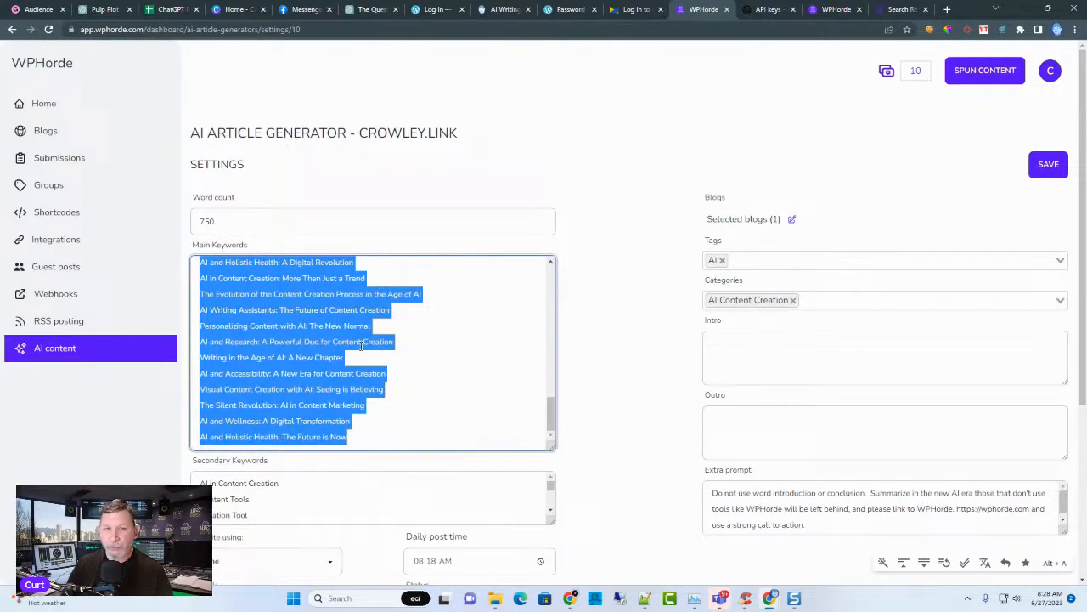
{"action": "scroll", "coordinate": [377, 299], "scroll_direction": "up", "scroll_amount": 15}
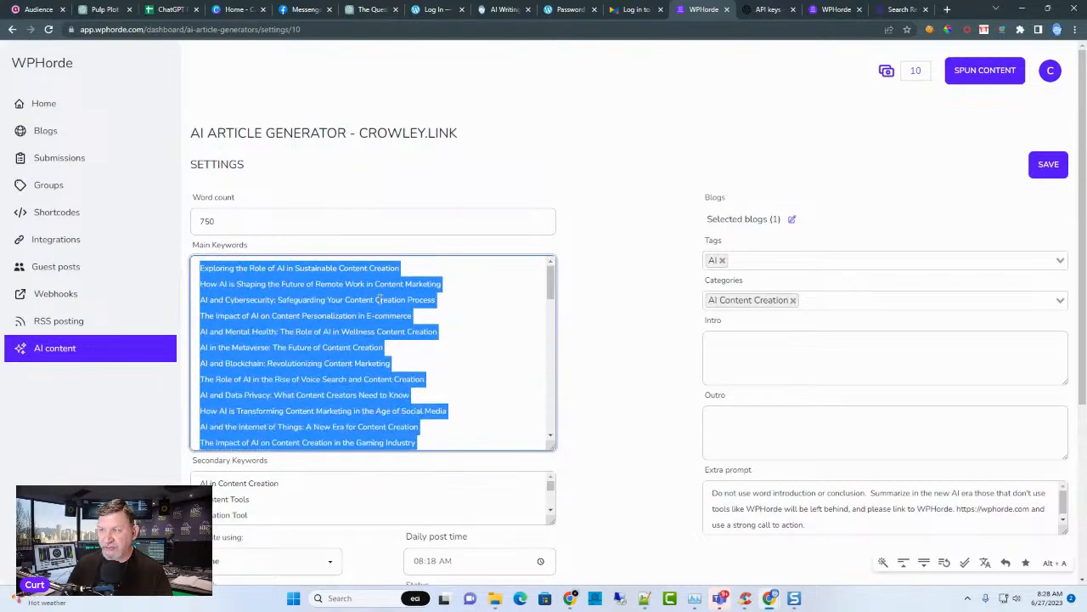
{"action": "scroll", "coordinate": [377, 299], "scroll_direction": "down", "scroll_amount": 15}
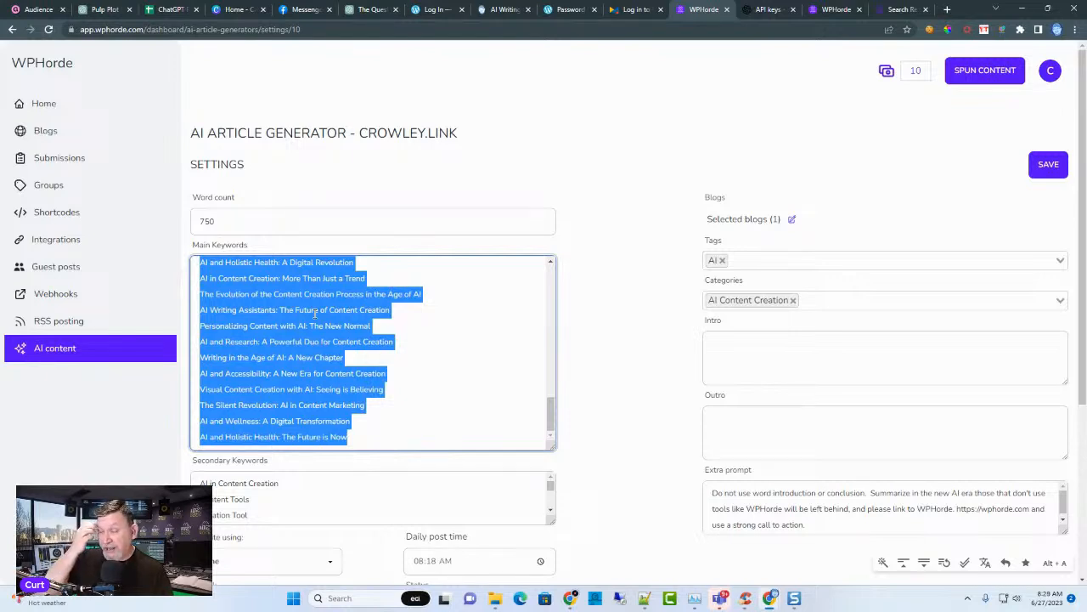
{"action": "left_click", "coordinate": [947, 10]}
{"action": "type", "text": "ele"}
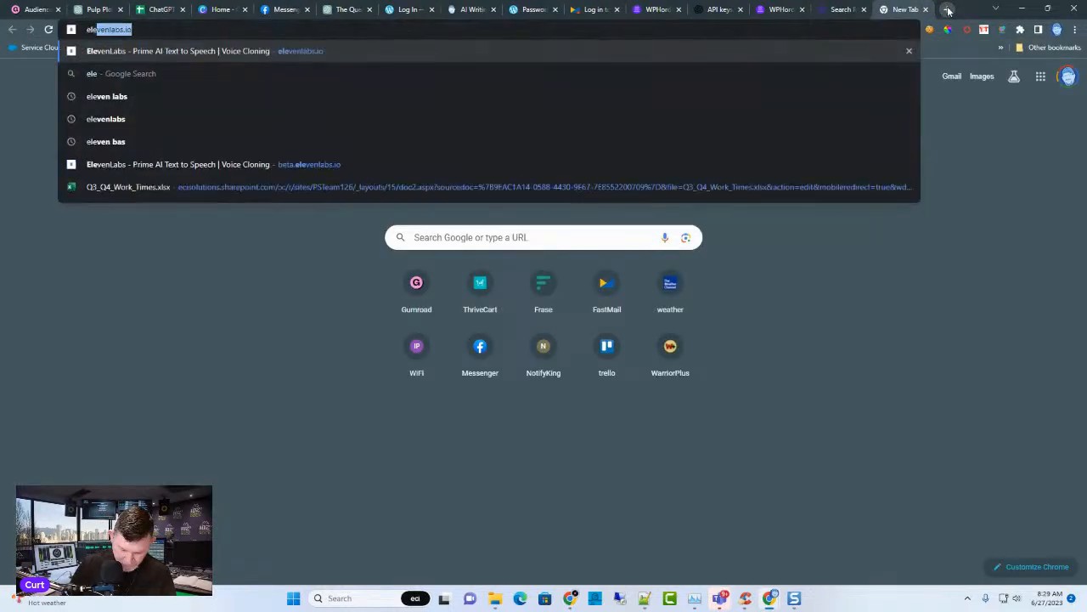
{"action": "type", "text": "ctrician"}
{"action": "key", "text": "Return"}
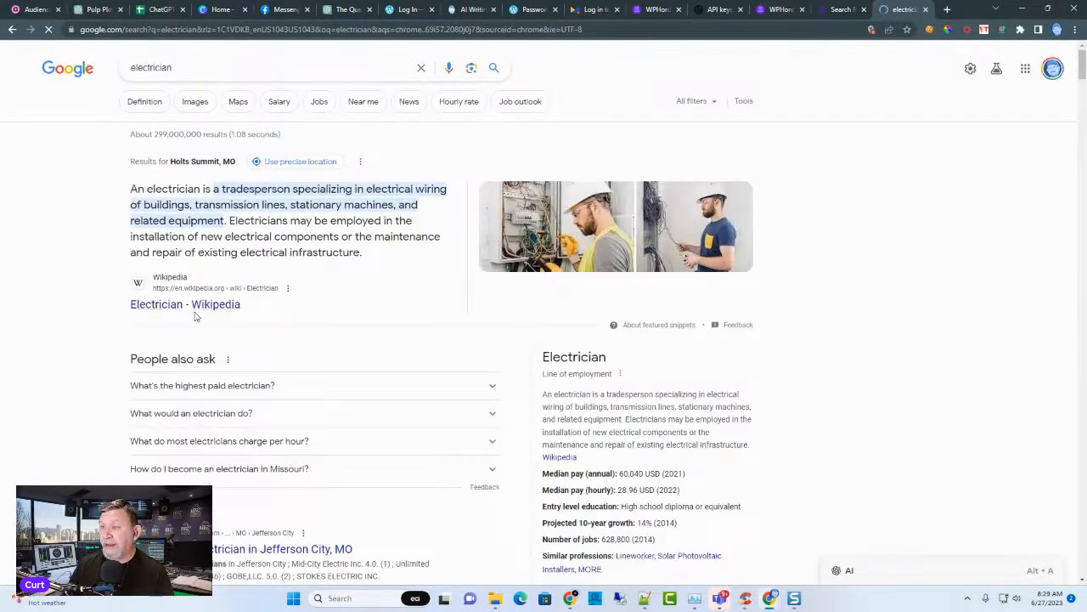
{"action": "left_click", "coordinate": [186, 387]}
{"action": "left_click", "coordinate": [186, 387]}
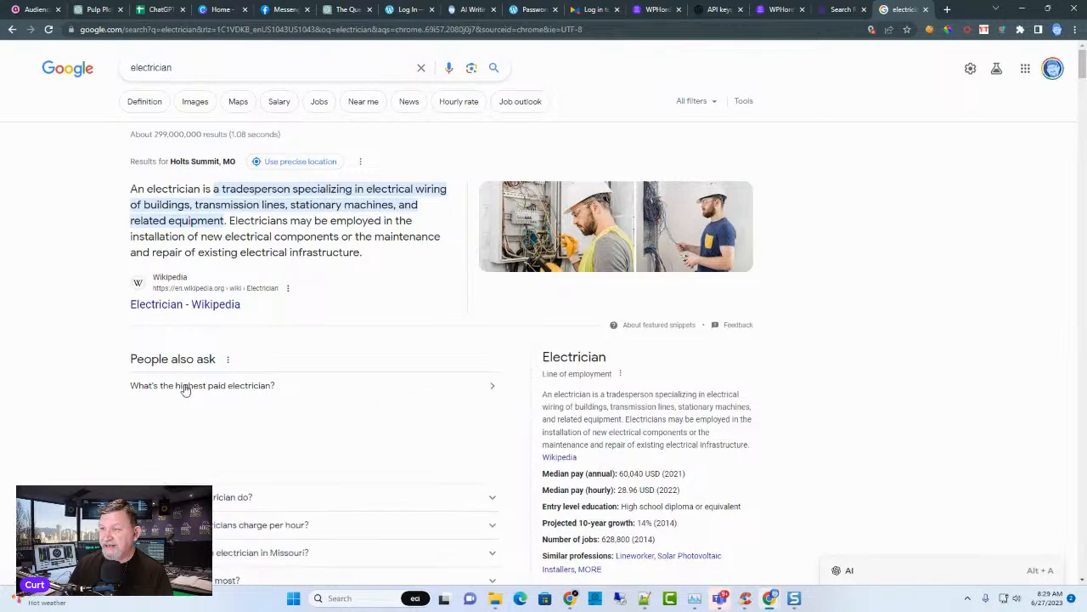
{"action": "scroll", "coordinate": [204, 444], "scroll_direction": "down", "scroll_amount": 1}
{"action": "left_click", "coordinate": [189, 401]}
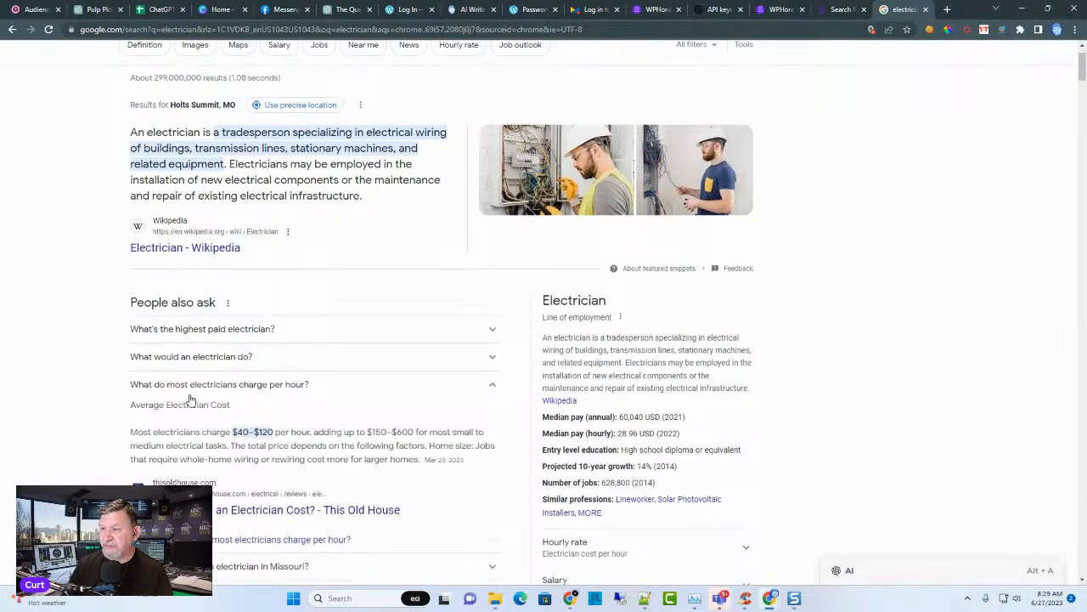
{"action": "left_click", "coordinate": [191, 399]}
{"action": "left_click", "coordinate": [190, 412]}
{"action": "left_click", "coordinate": [190, 413]}
{"action": "left_click", "coordinate": [185, 466]}
{"action": "left_click", "coordinate": [184, 465]}
{"action": "scroll", "coordinate": [186, 460], "scroll_direction": "down", "scroll_amount": 2}
{"action": "left_click", "coordinate": [188, 408]}
{"action": "left_click", "coordinate": [188, 409]}
{"action": "scroll", "coordinate": [188, 410], "scroll_direction": "down", "scroll_amount": 1}
{"action": "left_click", "coordinate": [176, 380]}
{"action": "left_click", "coordinate": [176, 380]}
{"action": "left_click", "coordinate": [184, 438]}
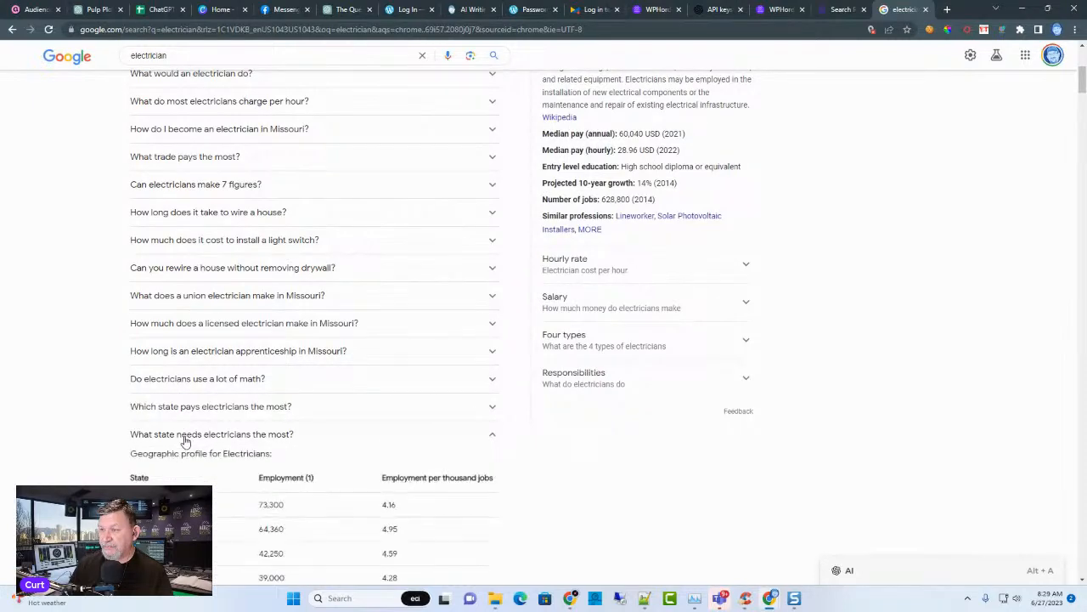
{"action": "left_click", "coordinate": [185, 437]}
{"action": "scroll", "coordinate": [185, 442], "scroll_direction": "down", "scroll_amount": 1}
{"action": "scroll", "coordinate": [185, 442], "scroll_direction": "down", "scroll_amount": 2}
{"action": "left_click", "coordinate": [180, 405]}
{"action": "left_click", "coordinate": [179, 405]}
{"action": "scroll", "coordinate": [184, 466], "scroll_direction": "down", "scroll_amount": 2}
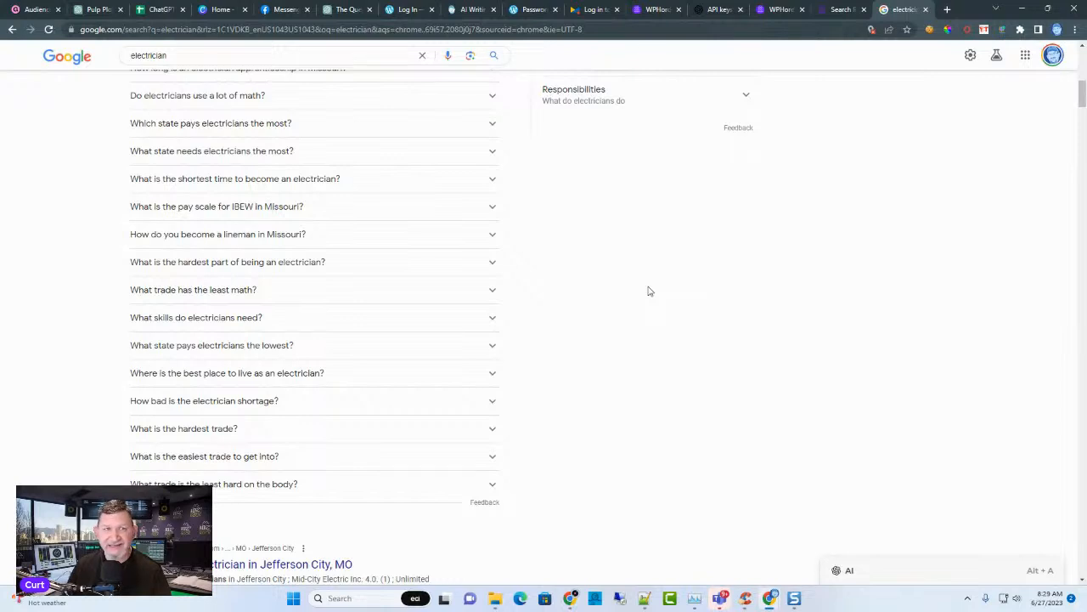
- Return to the Crowley.link generator and select its Secondary Keywords text
{"action": "left_click", "coordinate": [659, 12]}
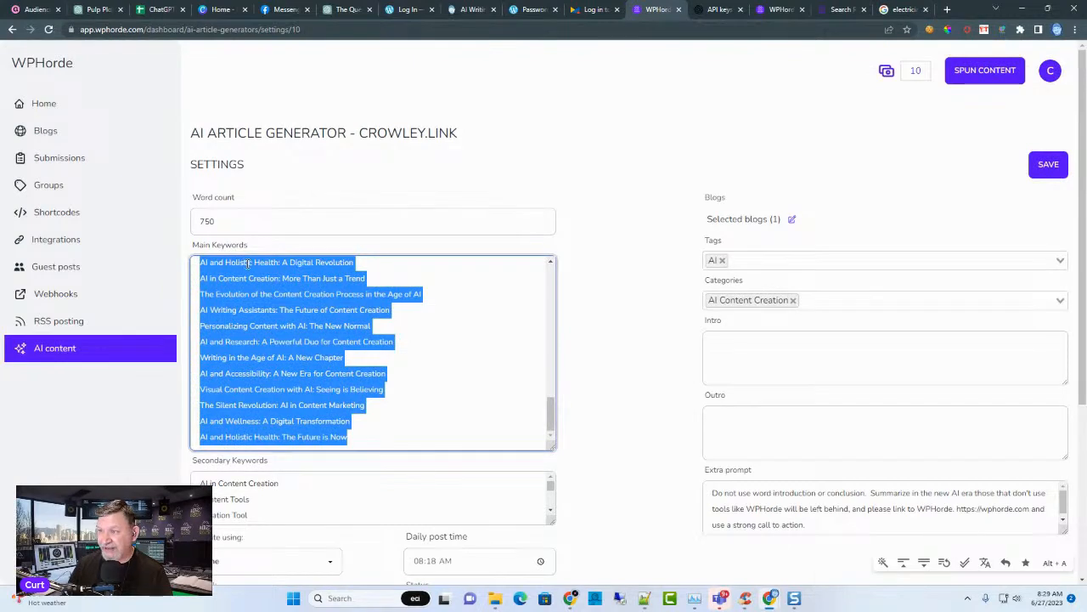
{"action": "scroll", "coordinate": [286, 334], "scroll_direction": "down", "scroll_amount": 1}
{"action": "left_click_drag", "start_coordinate": [200, 371], "coordinate": [318, 466]}
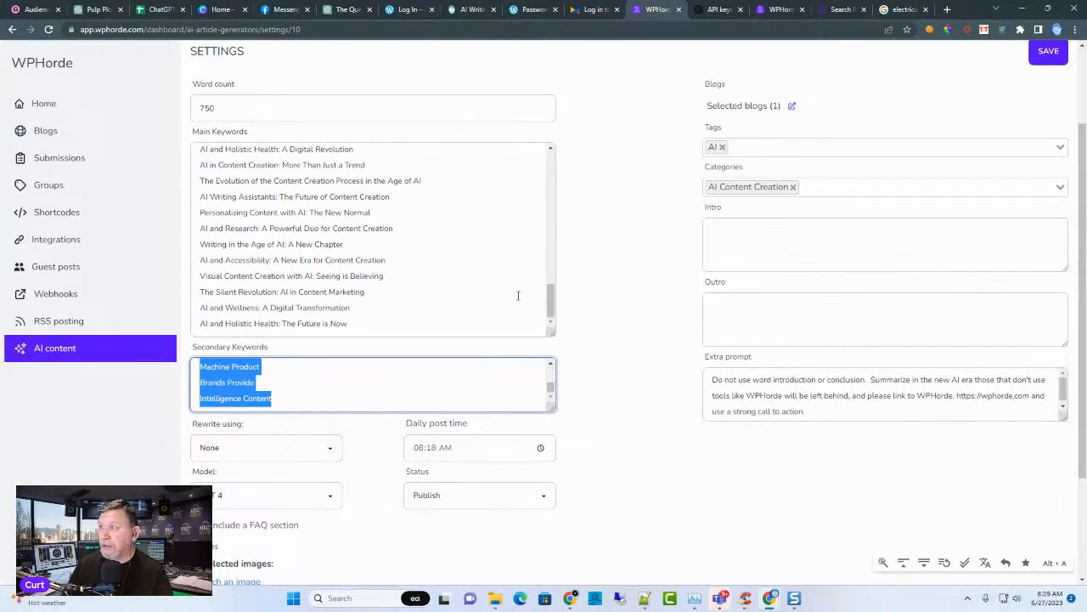
{"action": "left_click", "coordinate": [792, 108]}
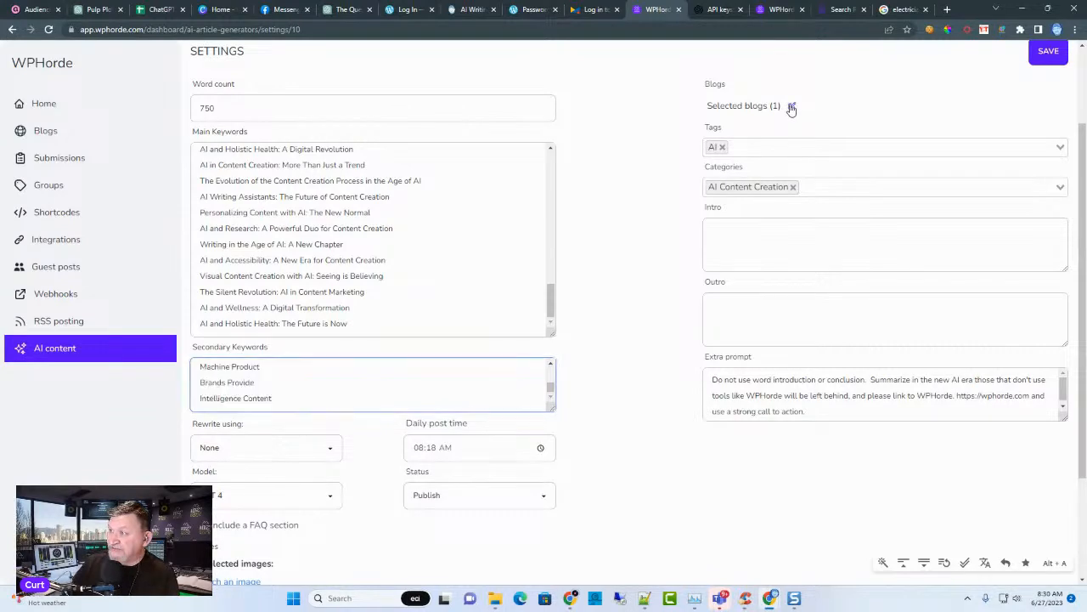
- Confirm Crowley.Link is the only selected blog, then check the empty Intro and Outro boxes
{"action": "left_click", "coordinate": [792, 108]}
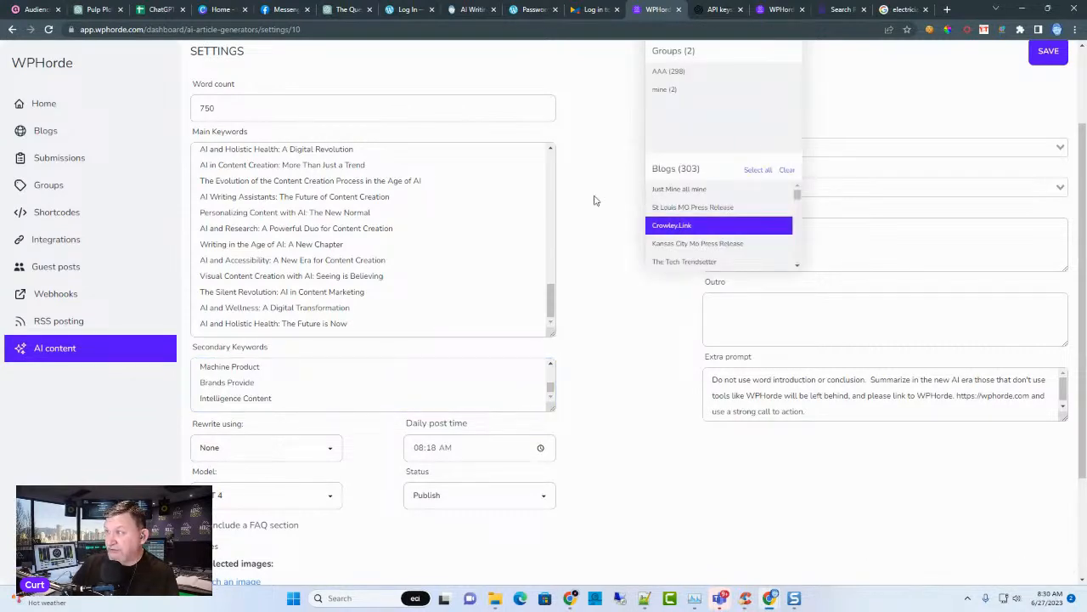
{"action": "scroll", "coordinate": [834, 93], "scroll_direction": "up", "scroll_amount": 2}
{"action": "scroll", "coordinate": [824, 98], "scroll_direction": "up", "scroll_amount": 2}
{"action": "left_click", "coordinate": [789, 116]}
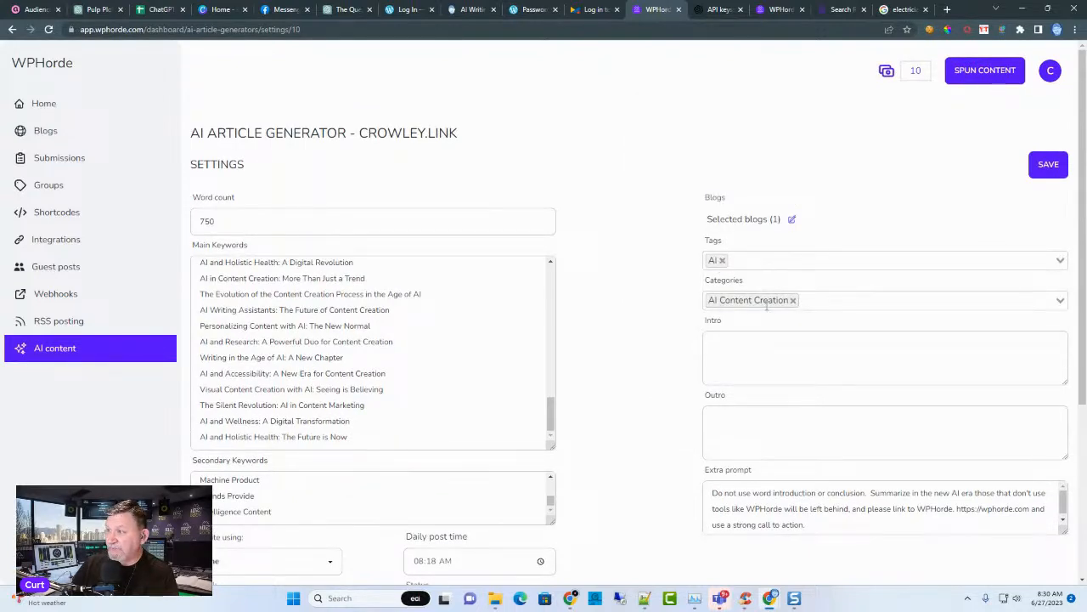
{"action": "left_click", "coordinate": [728, 360]}
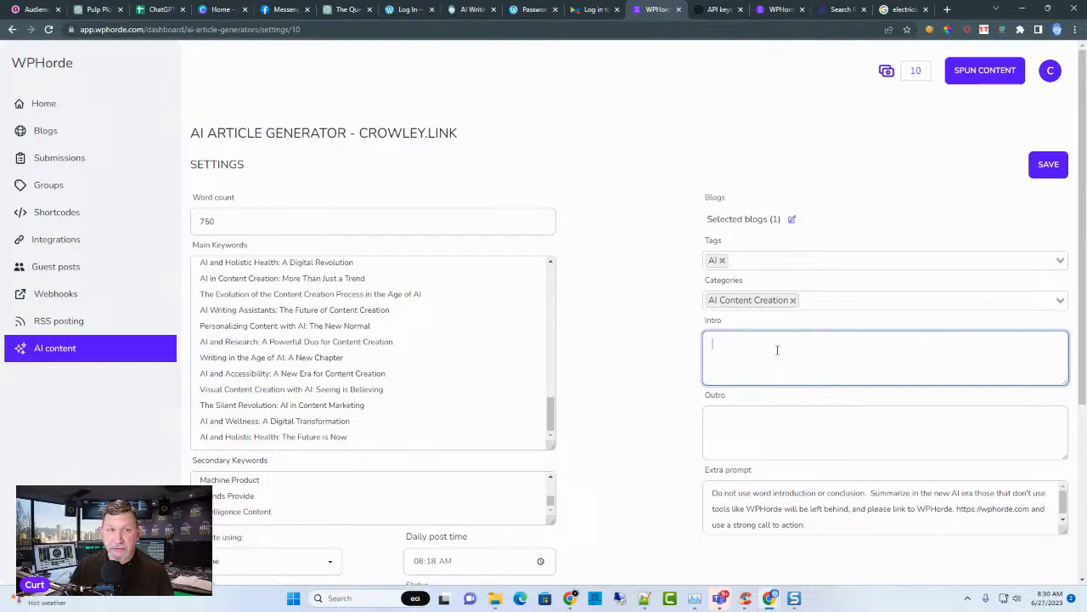
{"action": "left_click", "coordinate": [709, 422]}
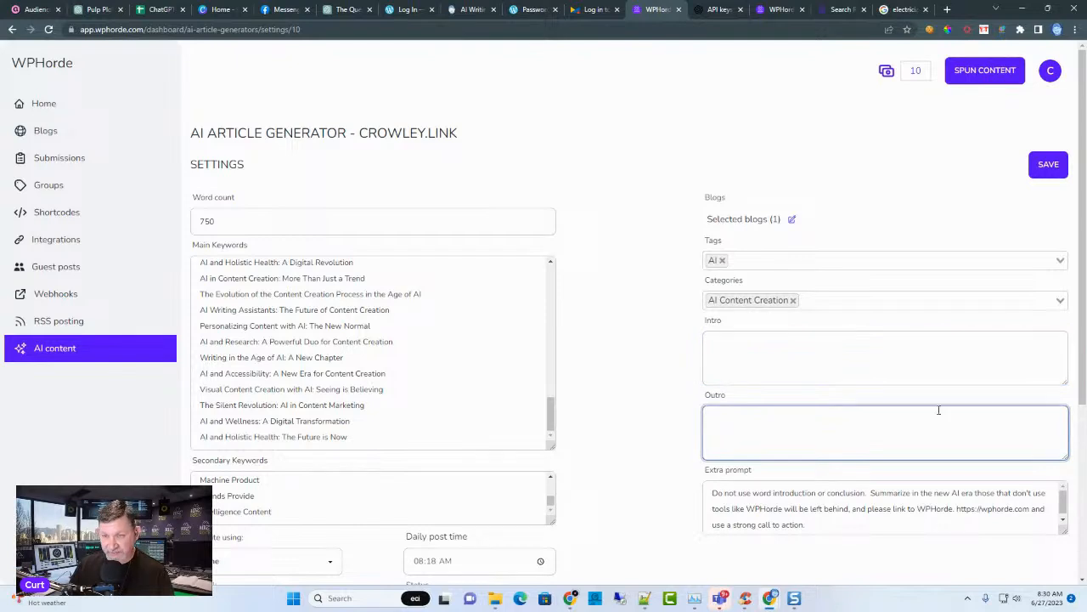
{"action": "scroll", "coordinate": [815, 416], "scroll_direction": "down", "scroll_amount": 1}
{"action": "left_click_drag", "start_coordinate": [712, 433], "coordinate": [852, 482]}
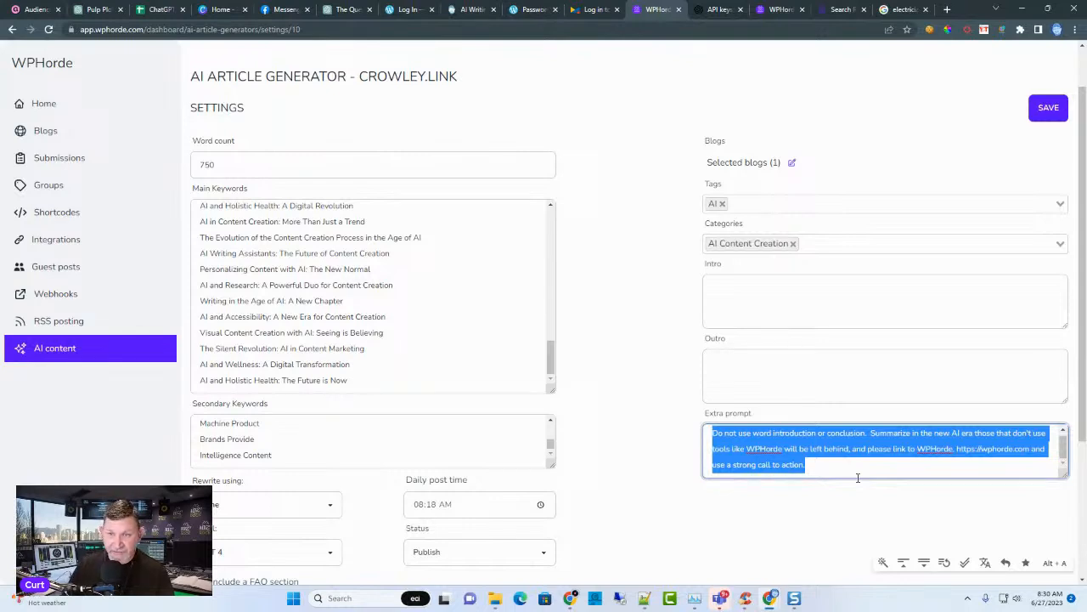
{"action": "left_click", "coordinate": [829, 468]}
{"action": "left_click_drag", "start_coordinate": [714, 433], "coordinate": [975, 464]}
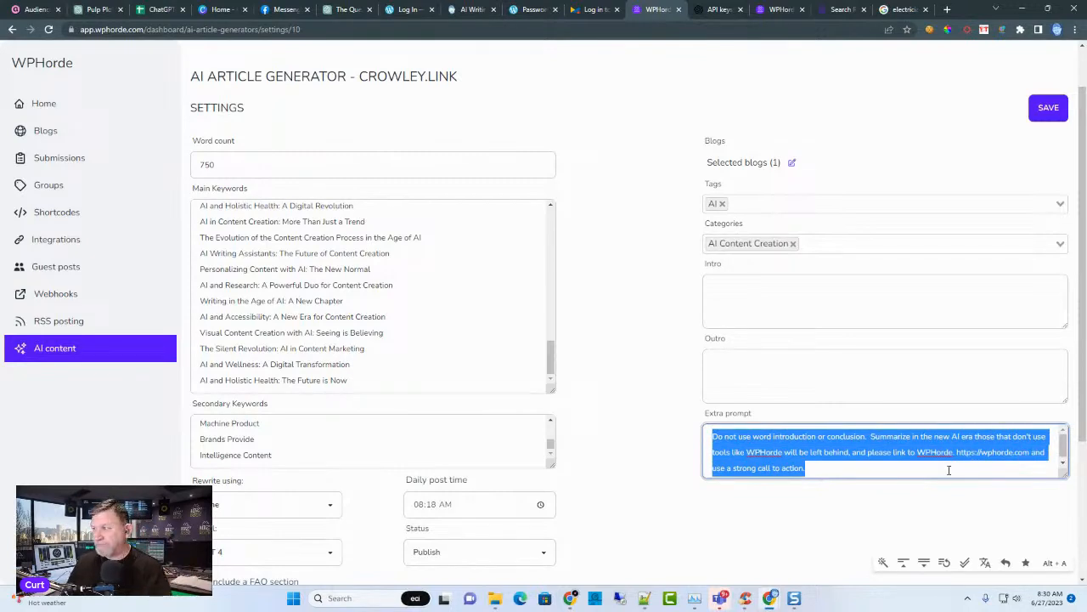
{"action": "key", "text": "ctrl+plus"}
{"action": "key", "text": "ctrl+plus"}
{"action": "key", "text": "ctrl+plus"}
{"action": "key", "text": "ctrl+plus"}
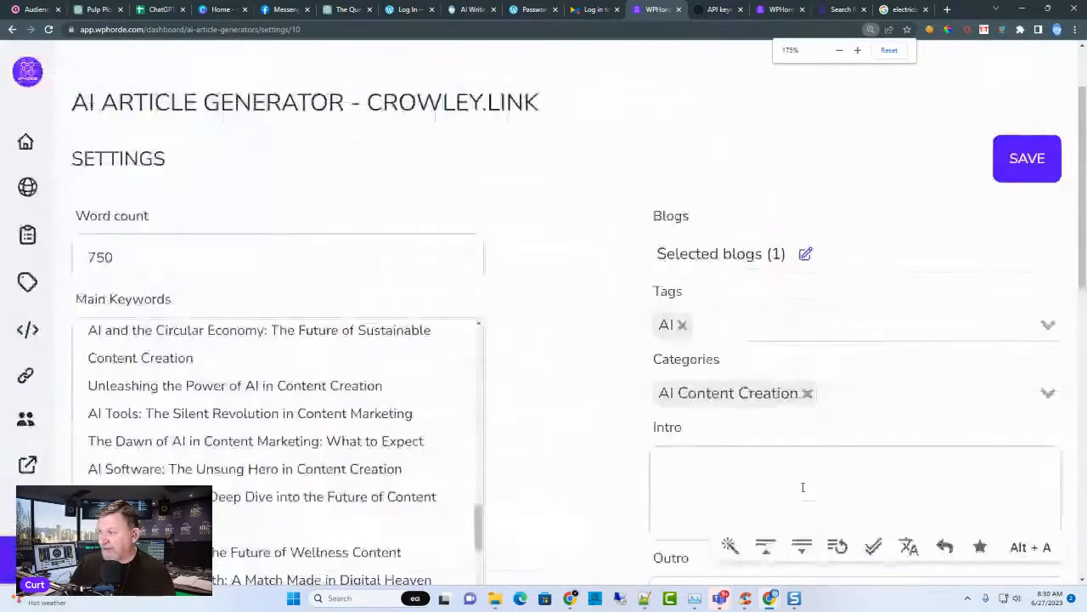
{"action": "scroll", "coordinate": [802, 487], "scroll_direction": "down", "scroll_amount": 2}
{"action": "scroll", "coordinate": [648, 476], "scroll_direction": "down", "scroll_amount": 2}
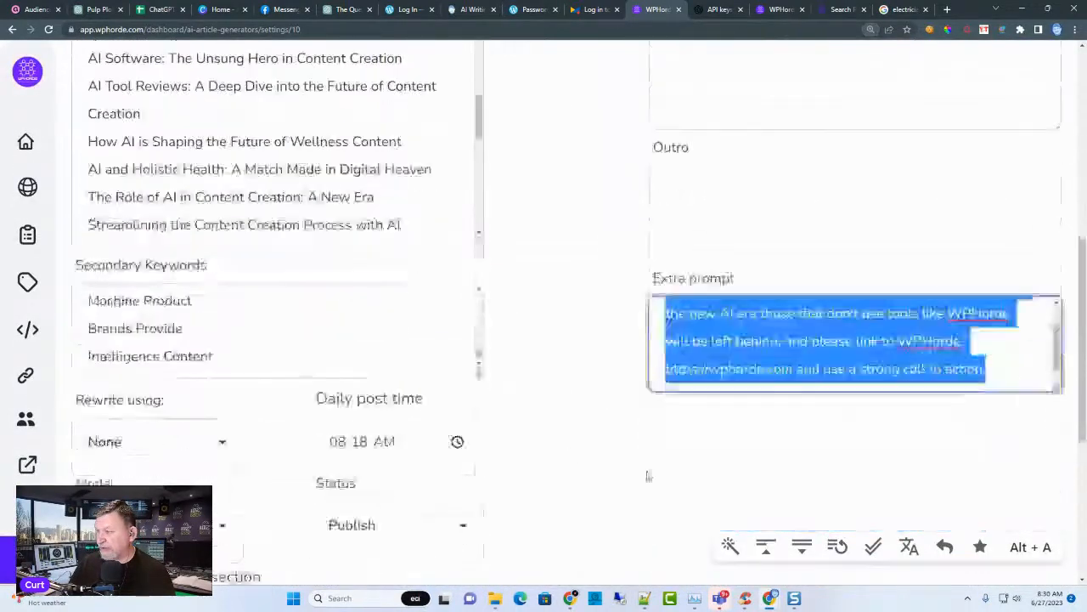
{"action": "scroll", "coordinate": [716, 289], "scroll_direction": "up", "scroll_amount": 2}
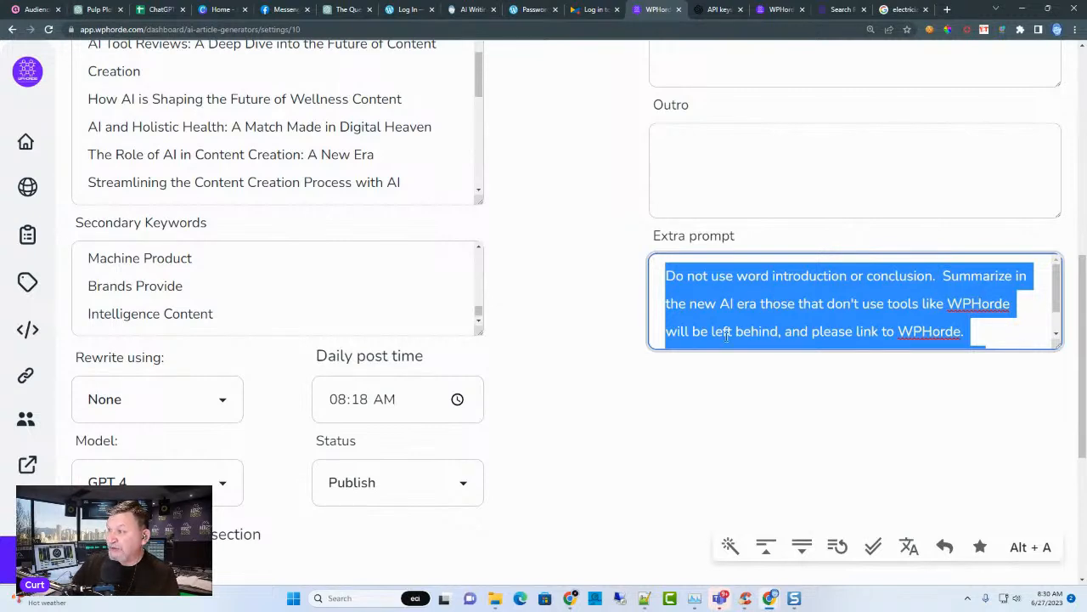
{"action": "scroll", "coordinate": [769, 314], "scroll_direction": "down", "scroll_amount": 1}
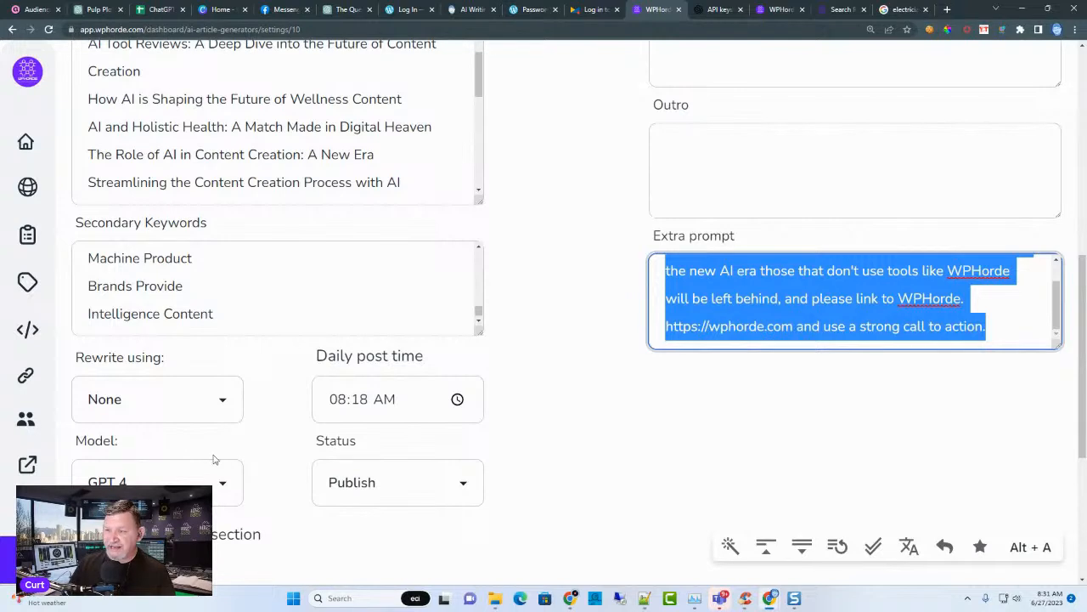
{"action": "left_click", "coordinate": [212, 486]}
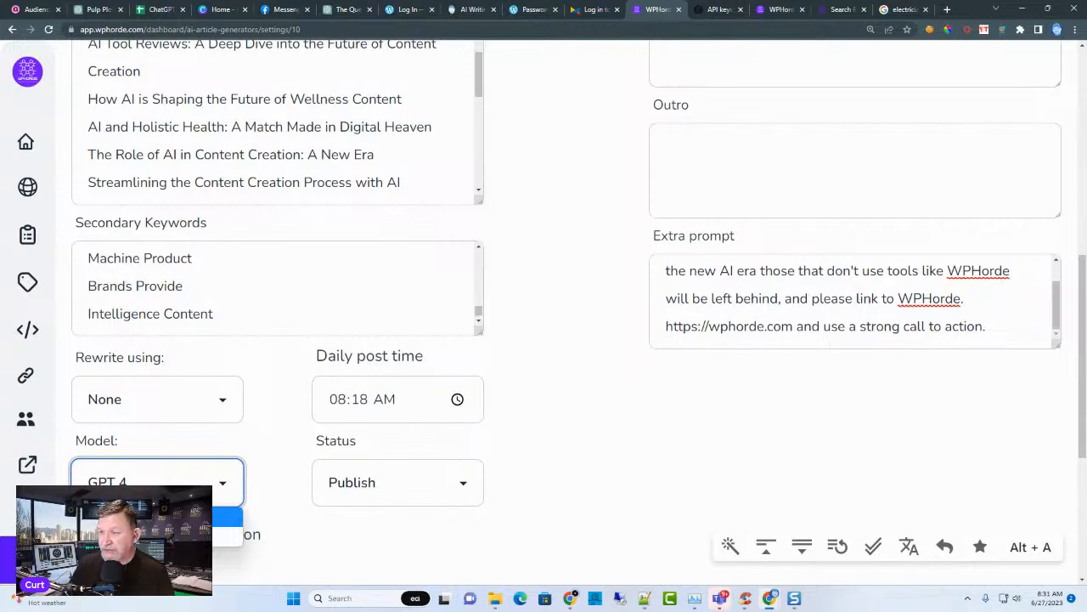
{"action": "left_click", "coordinate": [333, 541]}
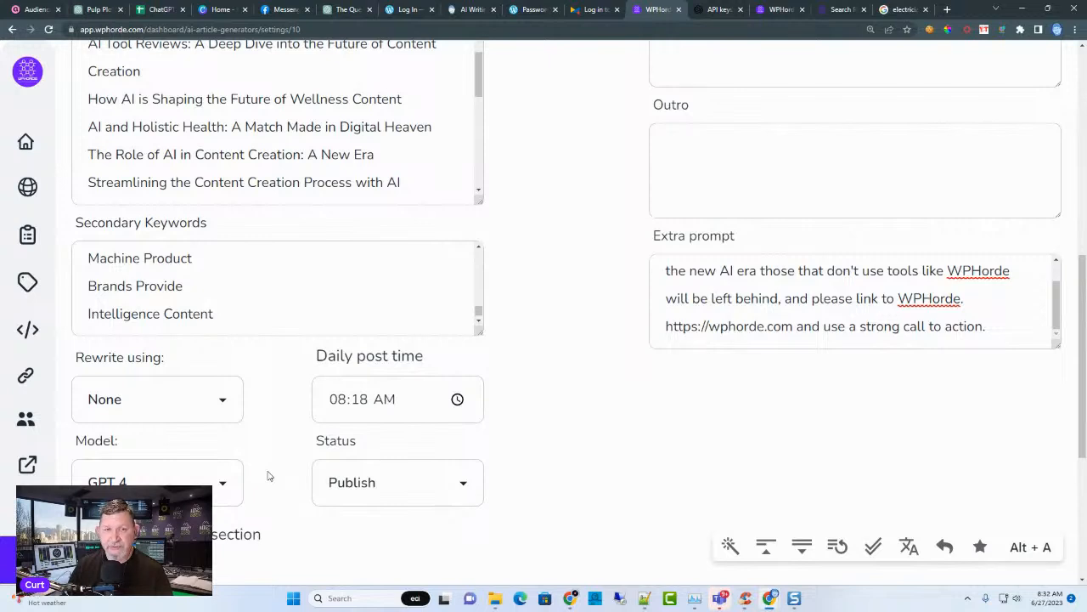
{"action": "scroll", "coordinate": [267, 476], "scroll_direction": "down", "scroll_amount": 2}
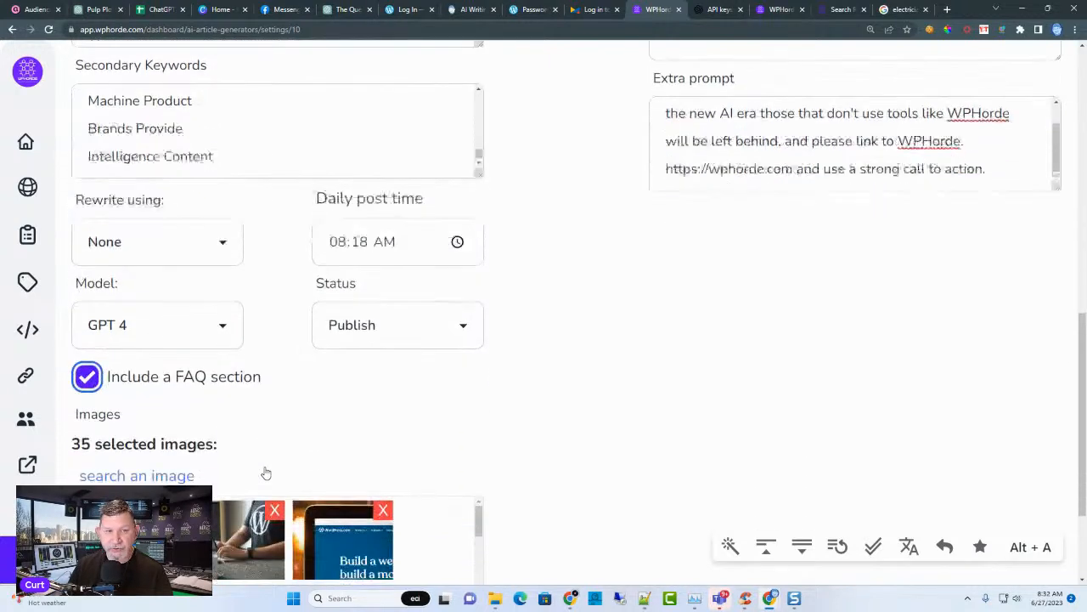
{"action": "left_click", "coordinate": [426, 321]}
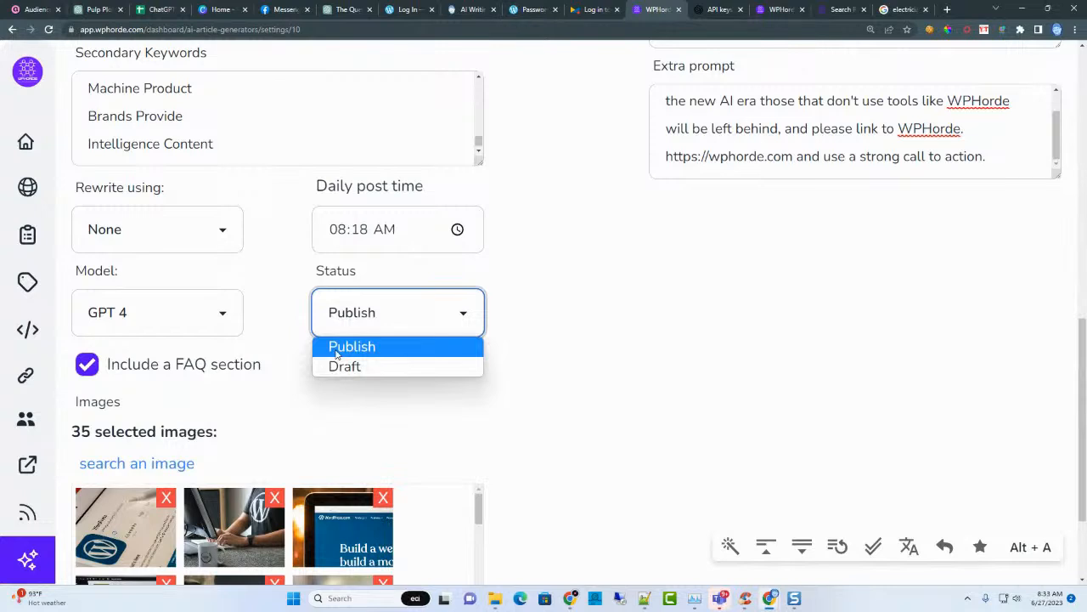
{"action": "left_click", "coordinate": [336, 351]}
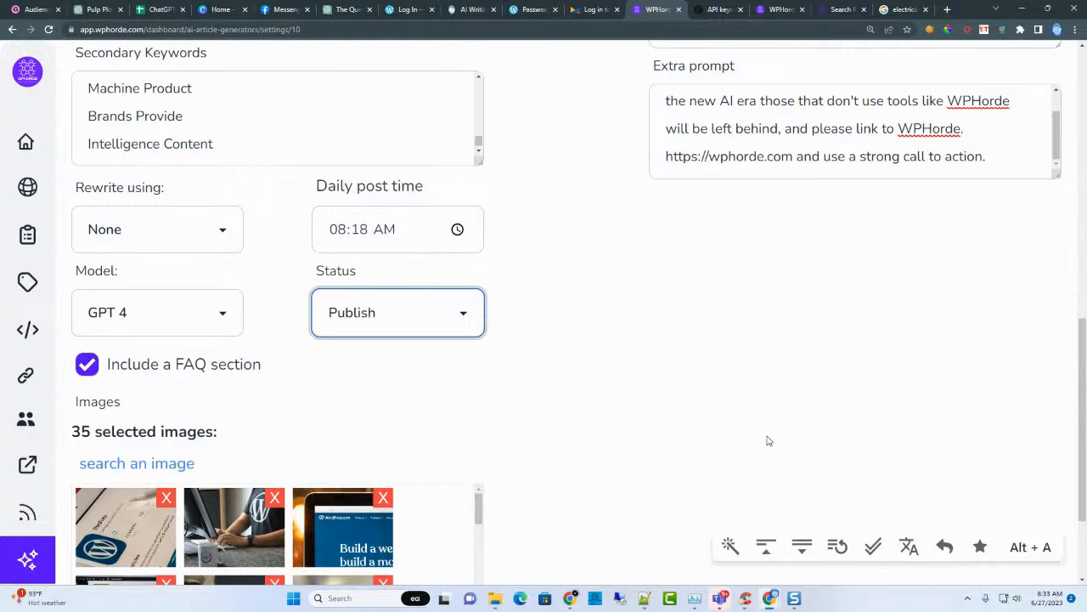
{"action": "scroll", "coordinate": [663, 413], "scroll_direction": "down", "scroll_amount": 3}
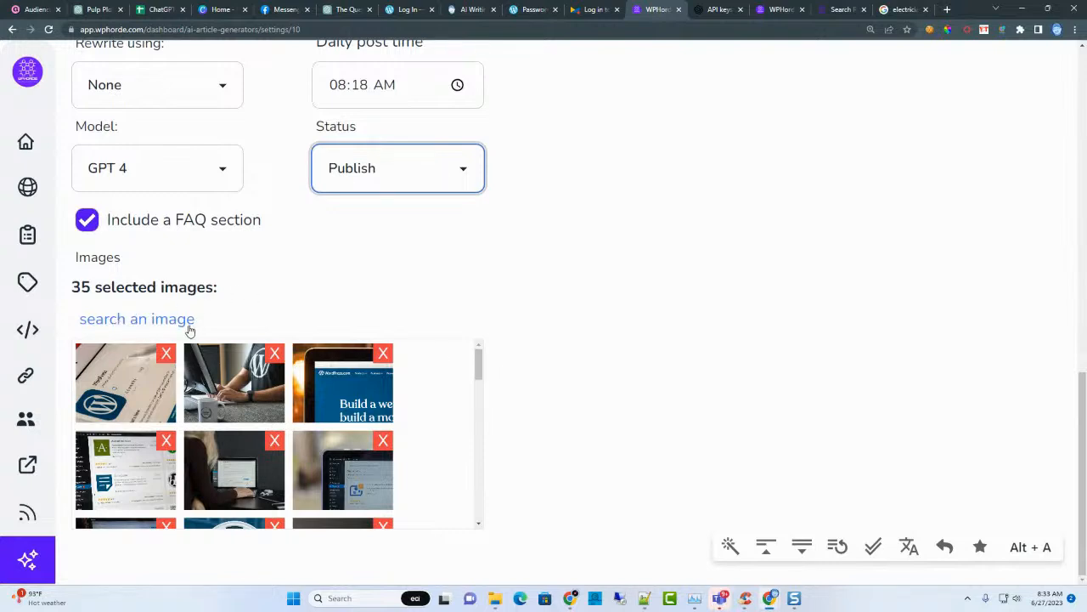
{"action": "left_click", "coordinate": [146, 322]}
{"action": "left_click", "coordinate": [420, 225]}
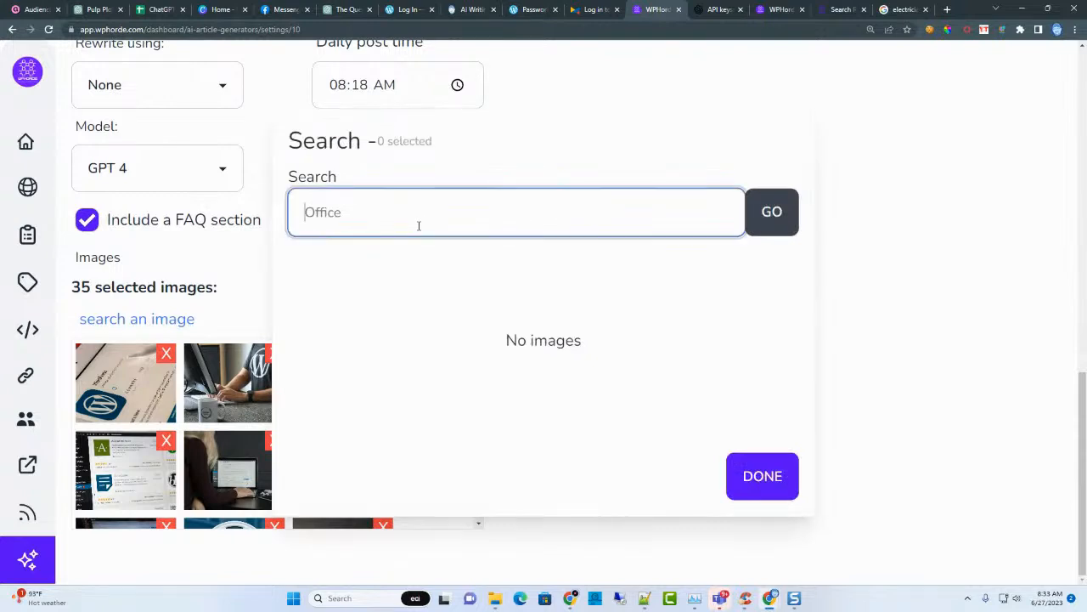
{"action": "type", "text": "elect"}
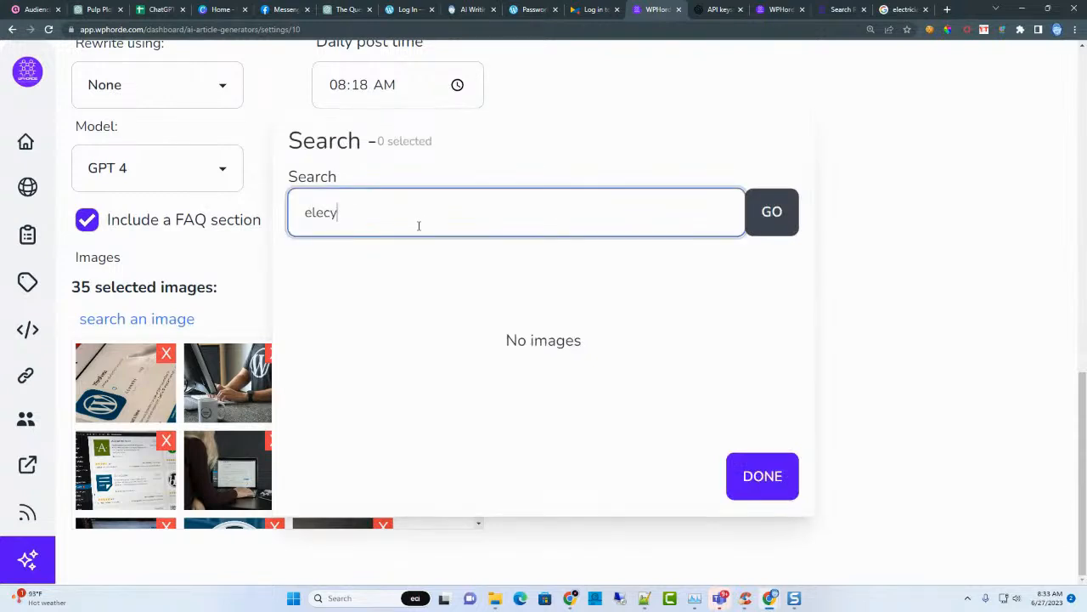
{"action": "type", "text": "rician"}
{"action": "left_click", "coordinate": [771, 211]}
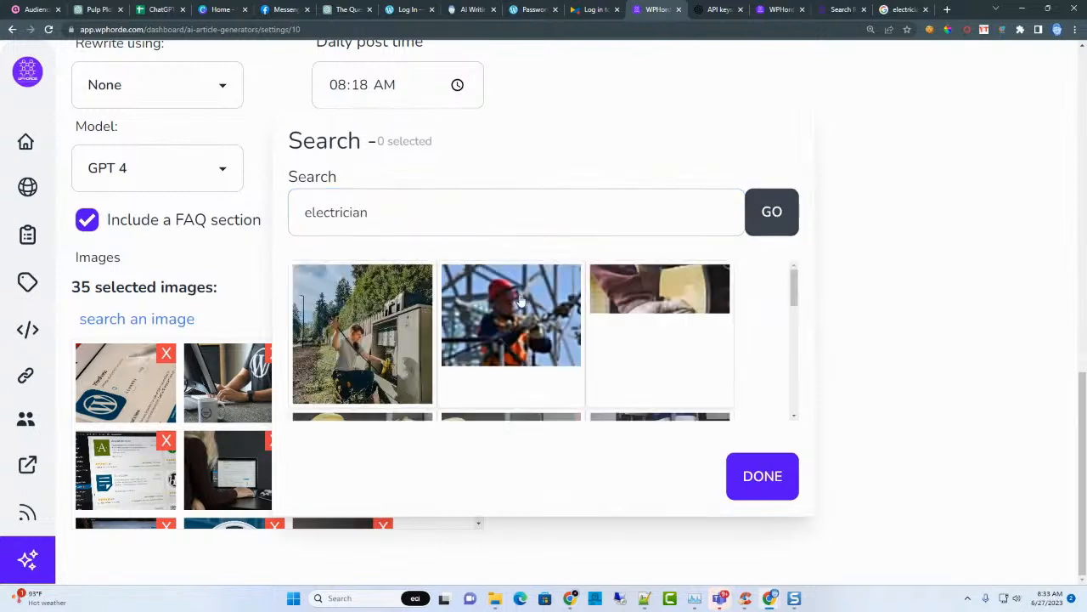
{"action": "left_click", "coordinate": [378, 309]}
{"action": "left_click", "coordinate": [548, 328]}
{"action": "left_click", "coordinate": [670, 325]}
{"action": "scroll", "coordinate": [667, 327], "scroll_direction": "down", "scroll_amount": 5}
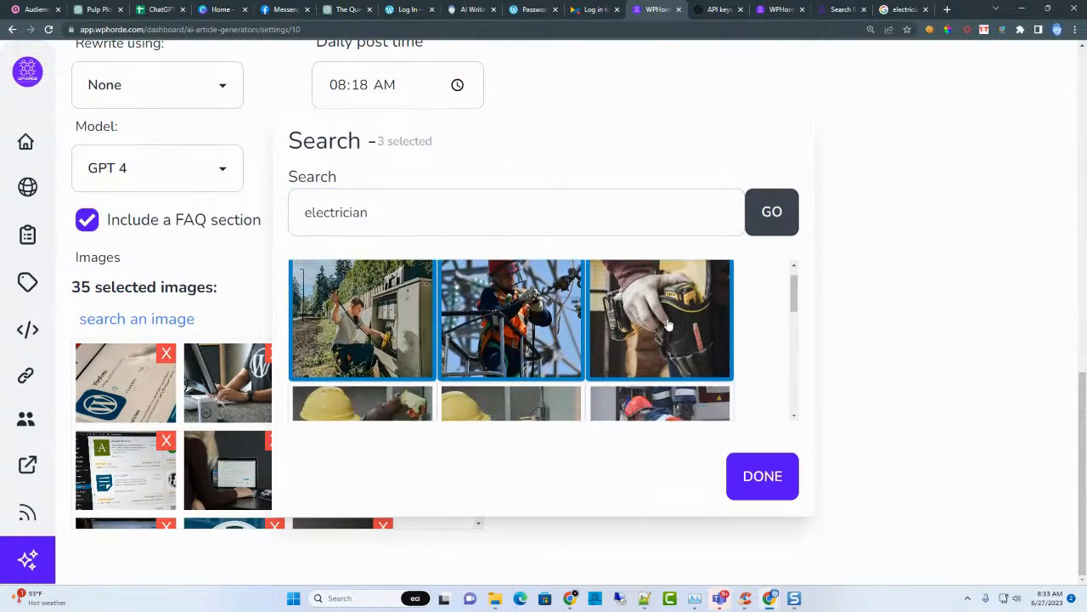
{"action": "left_click", "coordinate": [656, 305]}
{"action": "left_click", "coordinate": [531, 311]}
{"action": "left_click", "coordinate": [358, 304]}
{"action": "left_click", "coordinate": [373, 364]}
{"action": "left_click", "coordinate": [544, 378]}
{"action": "left_click", "coordinate": [632, 378]}
{"action": "scroll", "coordinate": [633, 378], "scroll_direction": "down", "scroll_amount": 1}
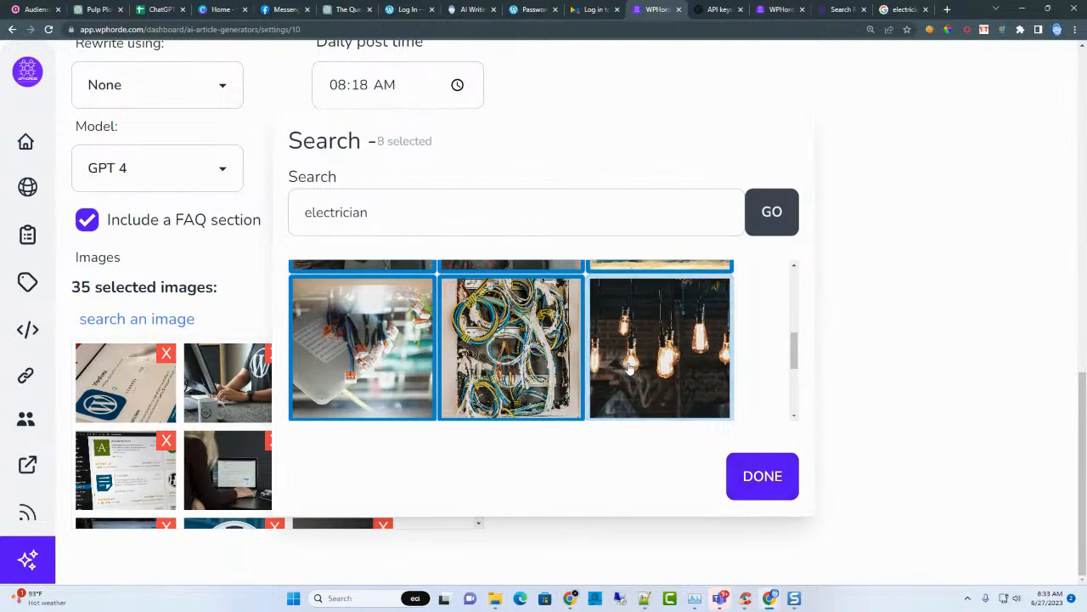
{"action": "left_click", "coordinate": [501, 352]}
{"action": "left_click", "coordinate": [402, 353]}
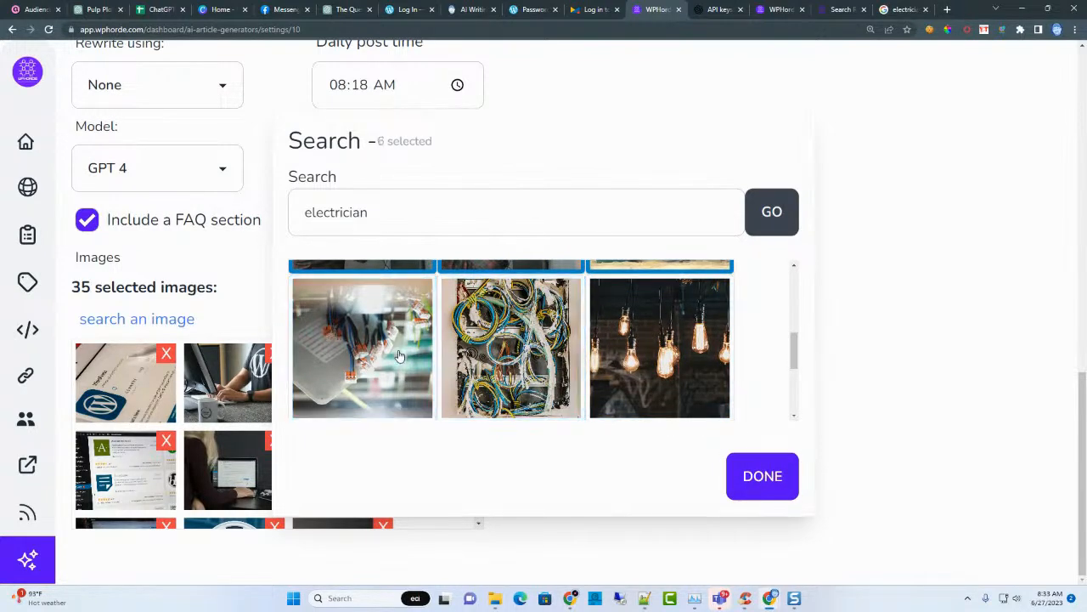
{"action": "scroll", "coordinate": [403, 352], "scroll_direction": "up", "scroll_amount": 2}
{"action": "left_click", "coordinate": [391, 356]}
{"action": "left_click", "coordinate": [502, 357]}
{"action": "left_click", "coordinate": [620, 339]}
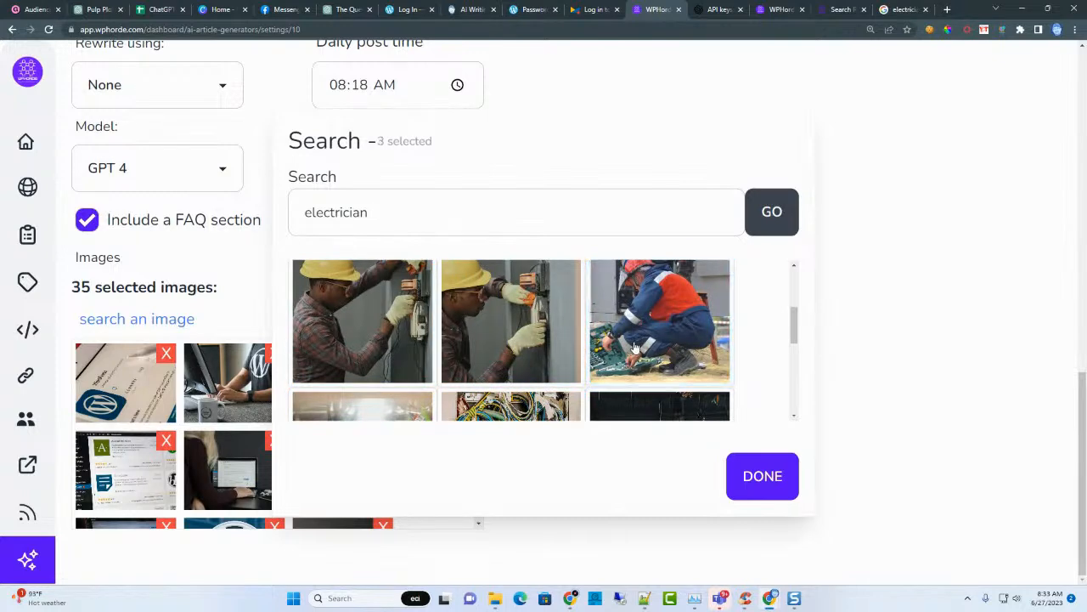
{"action": "scroll", "coordinate": [632, 344], "scroll_direction": "up", "scroll_amount": 2}
{"action": "left_click", "coordinate": [645, 344]}
{"action": "left_click", "coordinate": [561, 342]}
{"action": "left_click", "coordinate": [385, 338]}
{"action": "scroll", "coordinate": [650, 361], "scroll_direction": "down", "scroll_amount": 2}
{"action": "scroll", "coordinate": [650, 360], "scroll_direction": "up", "scroll_amount": 2}
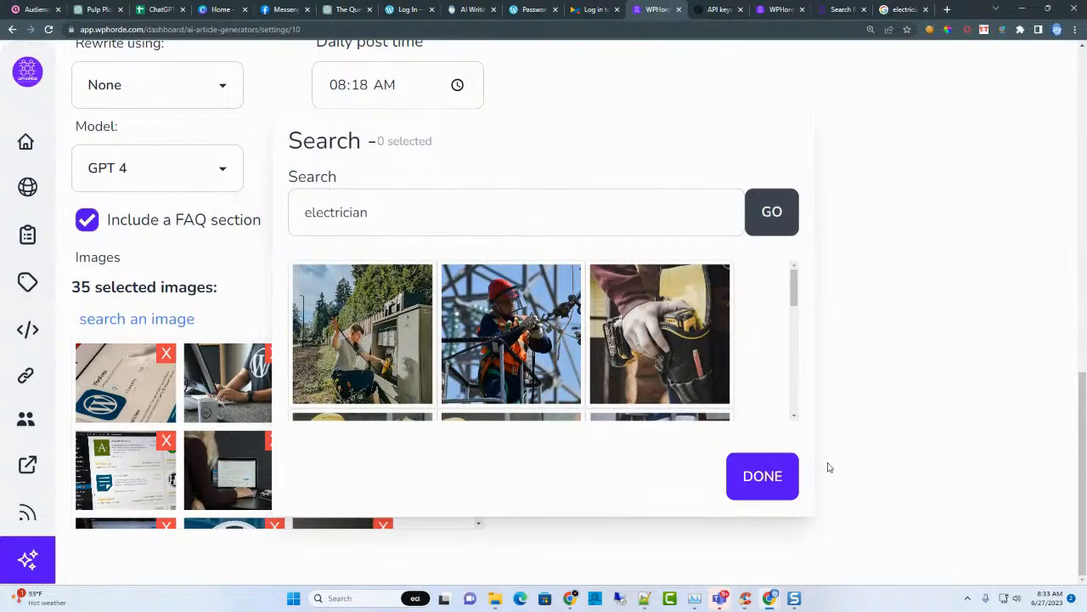
{"action": "left_click", "coordinate": [762, 475]}
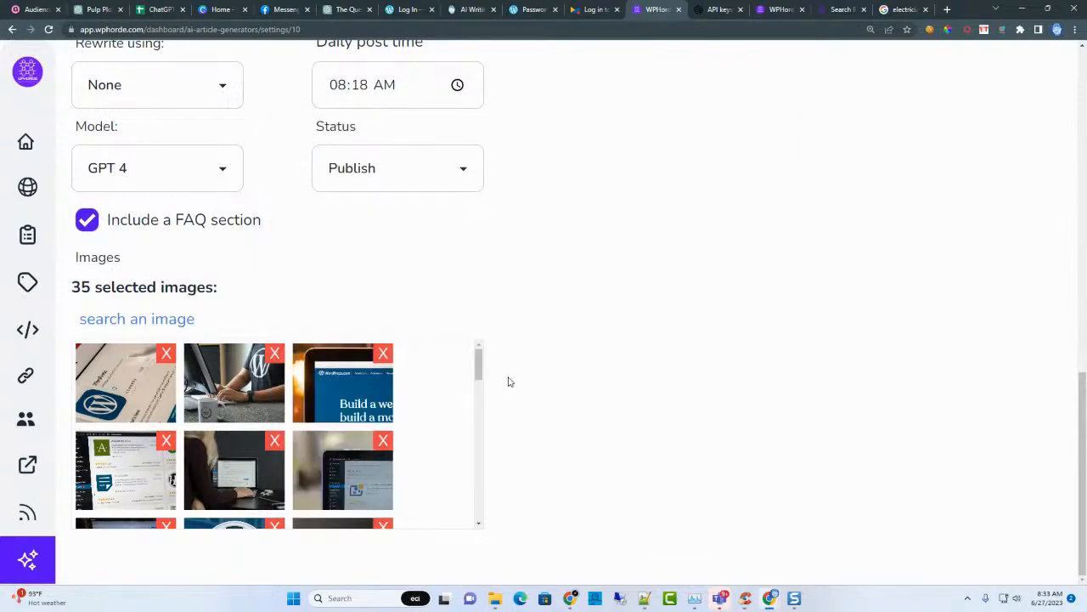
- Save the crowley.link generator settings and go to the RSS Feeds list
{"action": "scroll", "coordinate": [556, 321], "scroll_direction": "up", "scroll_amount": 8}
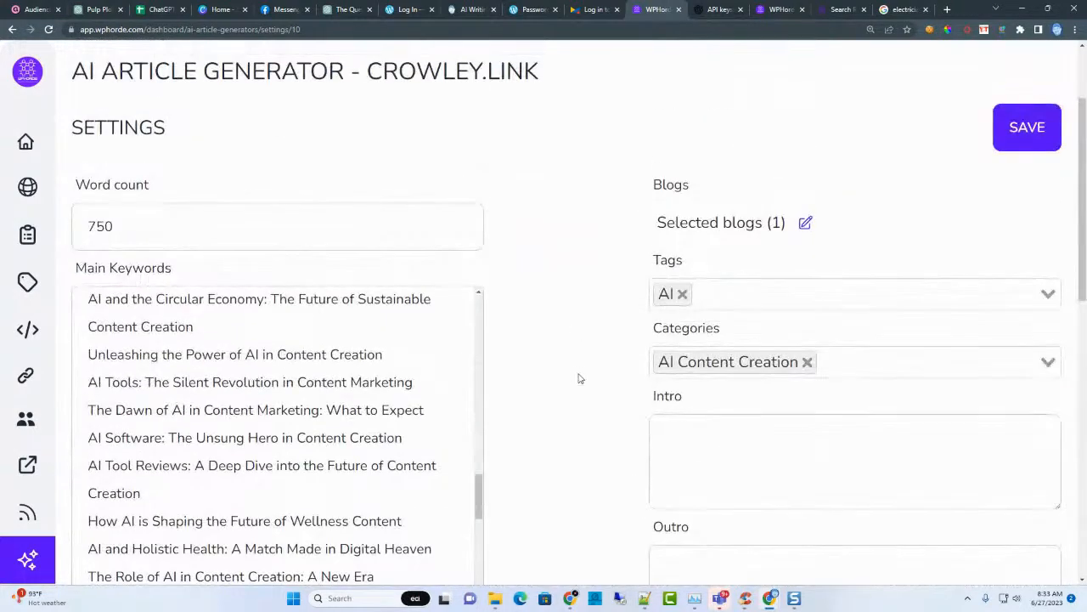
{"action": "left_click", "coordinate": [1015, 141]}
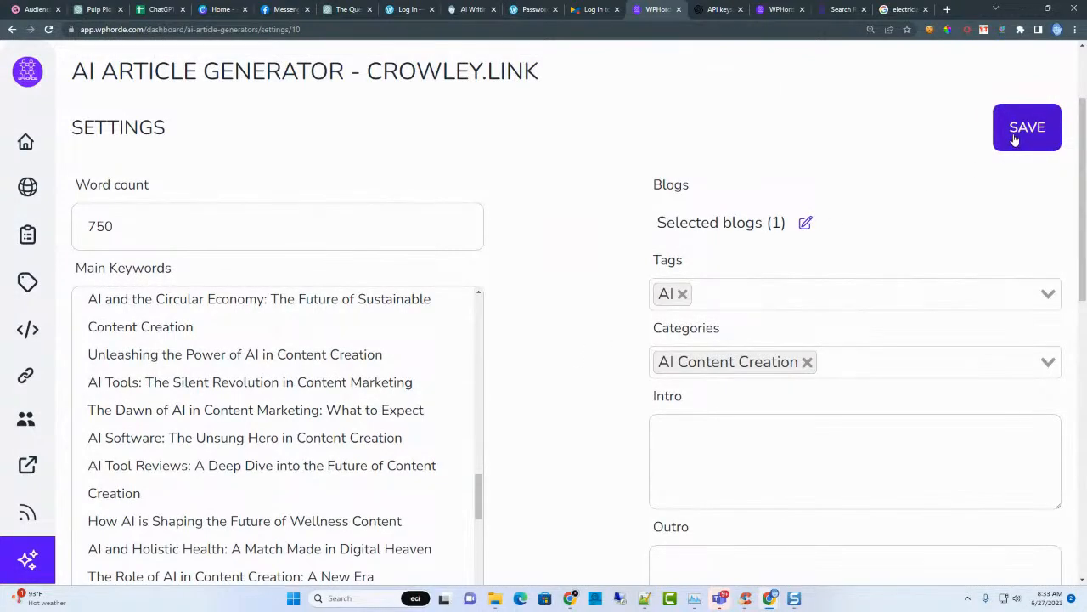
{"action": "left_click", "coordinate": [1015, 139]}
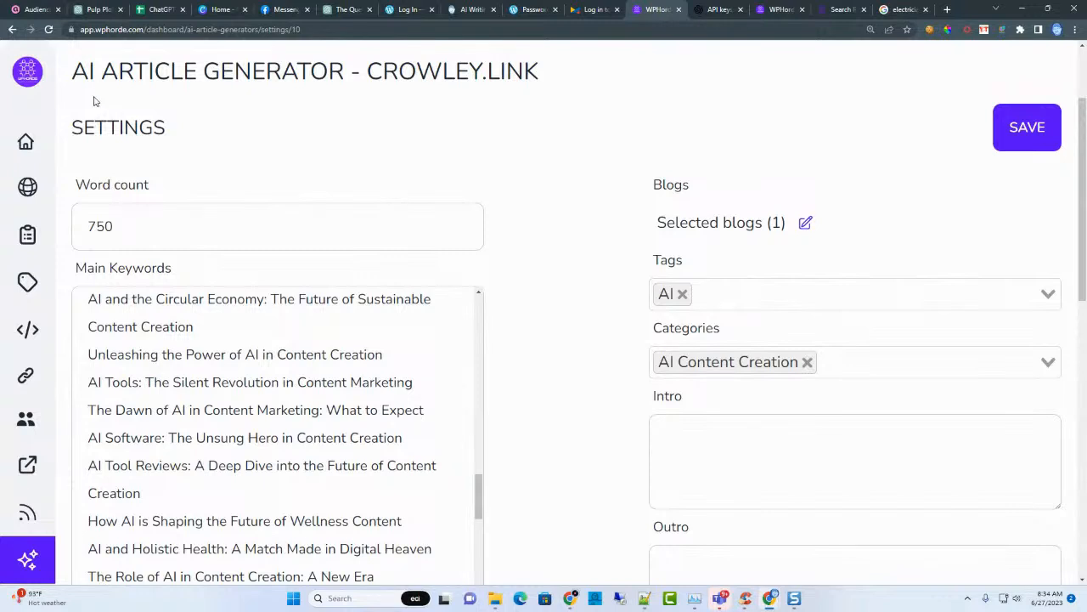
{"action": "left_click", "coordinate": [27, 513]}
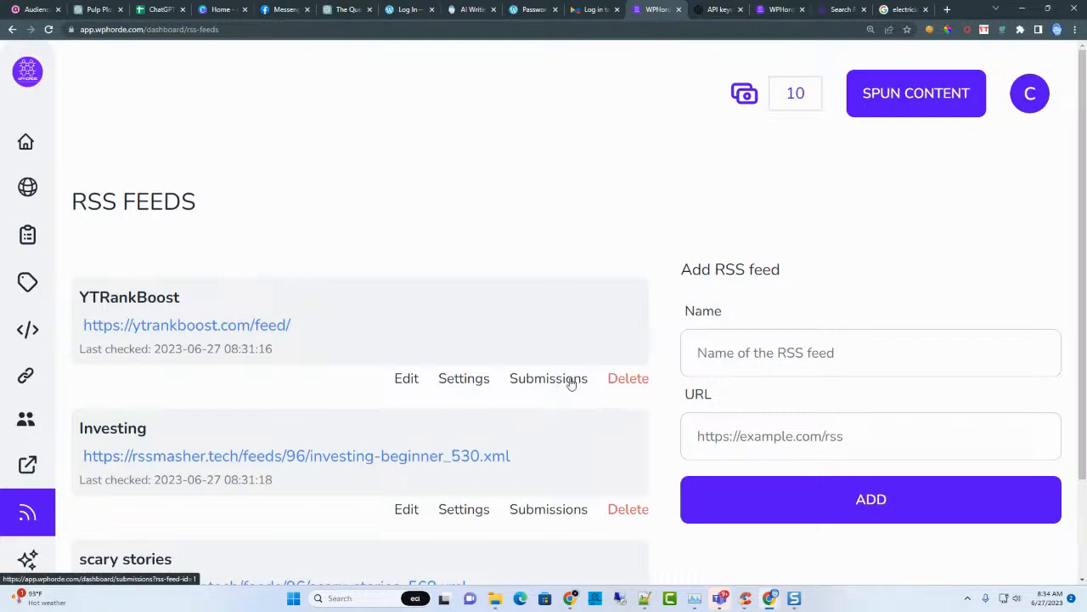
- Open the YTRankBoost feed settings and inspect its spintax Intro text
{"action": "left_click", "coordinate": [463, 382]}
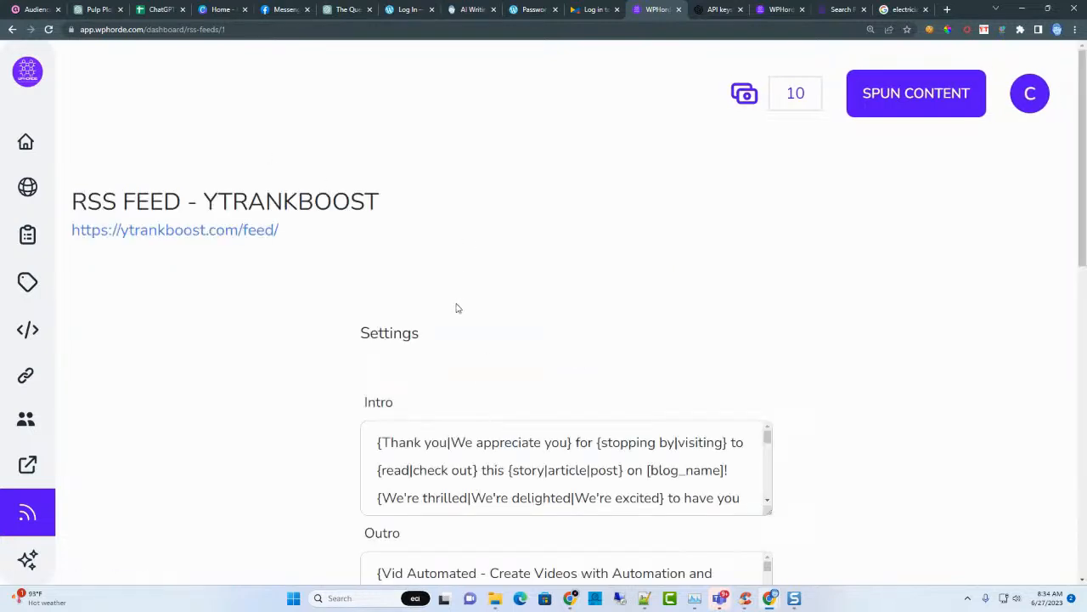
{"action": "scroll", "coordinate": [458, 306], "scroll_direction": "down", "scroll_amount": 2}
{"action": "left_click_drag", "start_coordinate": [377, 270], "coordinate": [778, 375]}
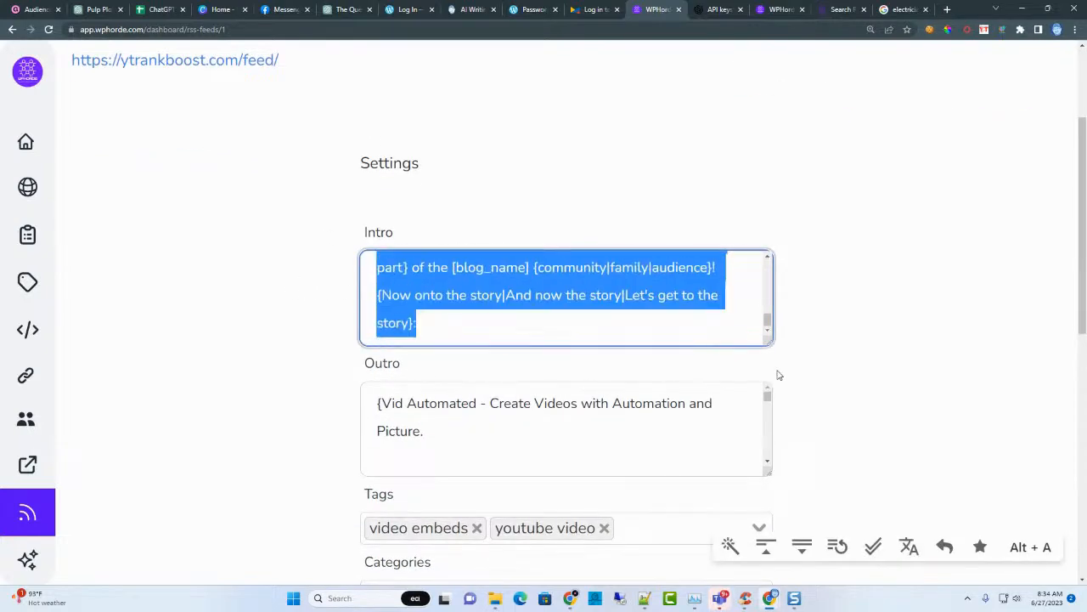
{"action": "scroll", "coordinate": [282, 264], "scroll_direction": "down", "scroll_amount": 2}
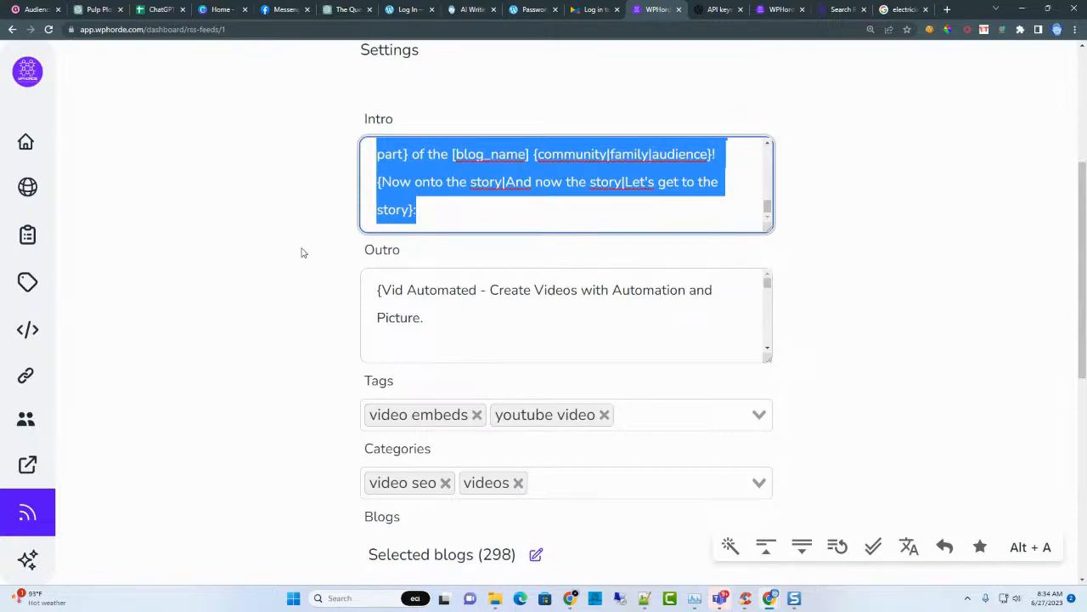
{"action": "scroll", "coordinate": [298, 246], "scroll_direction": "down", "scroll_amount": 4}
{"action": "scroll", "coordinate": [524, 305], "scroll_direction": "up", "scroll_amount": 7}
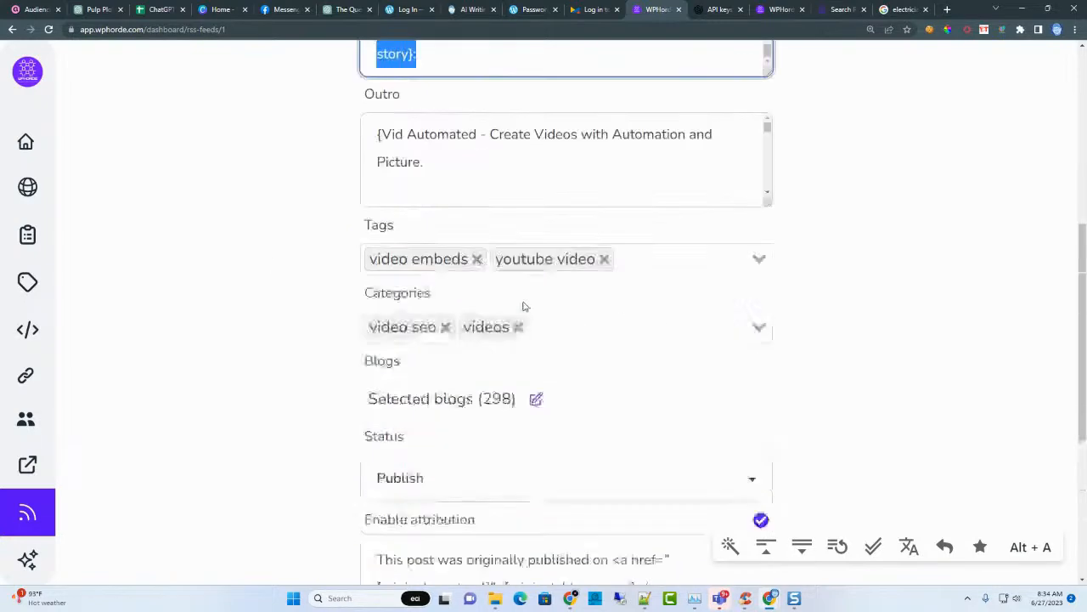
{"action": "scroll", "coordinate": [480, 266], "scroll_direction": "down", "scroll_amount": 2}
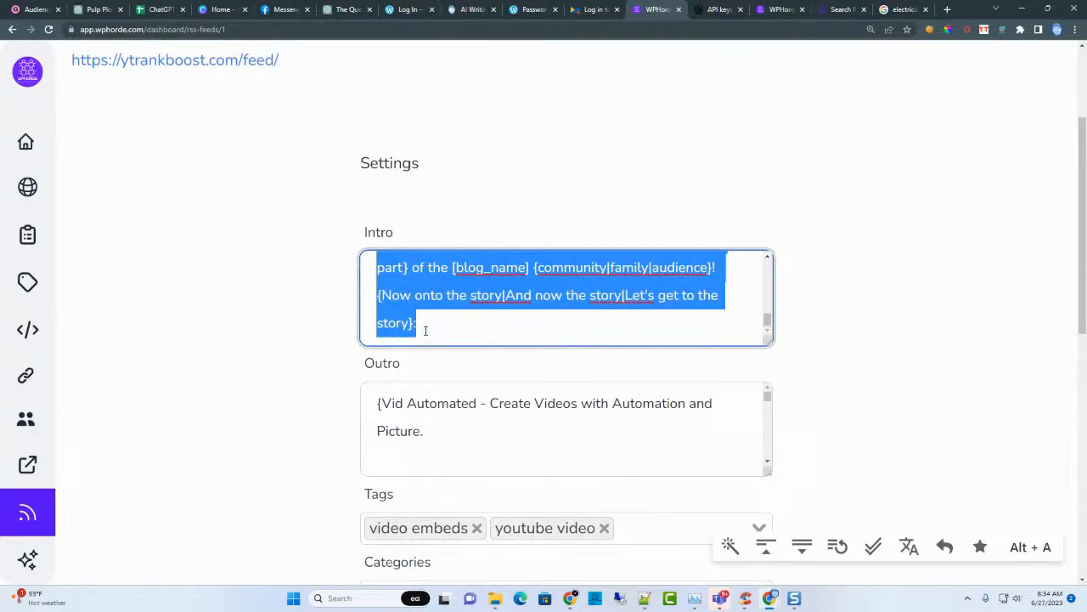
{"action": "scroll", "coordinate": [423, 327], "scroll_direction": "up", "scroll_amount": 6}
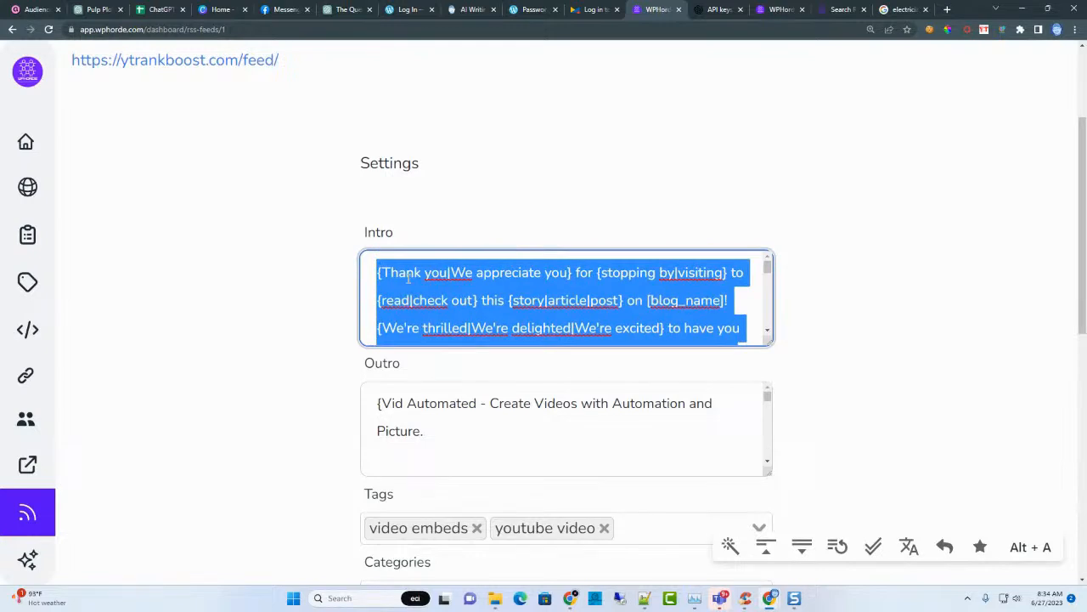
{"action": "scroll", "coordinate": [670, 300], "scroll_direction": "down", "scroll_amount": 6}
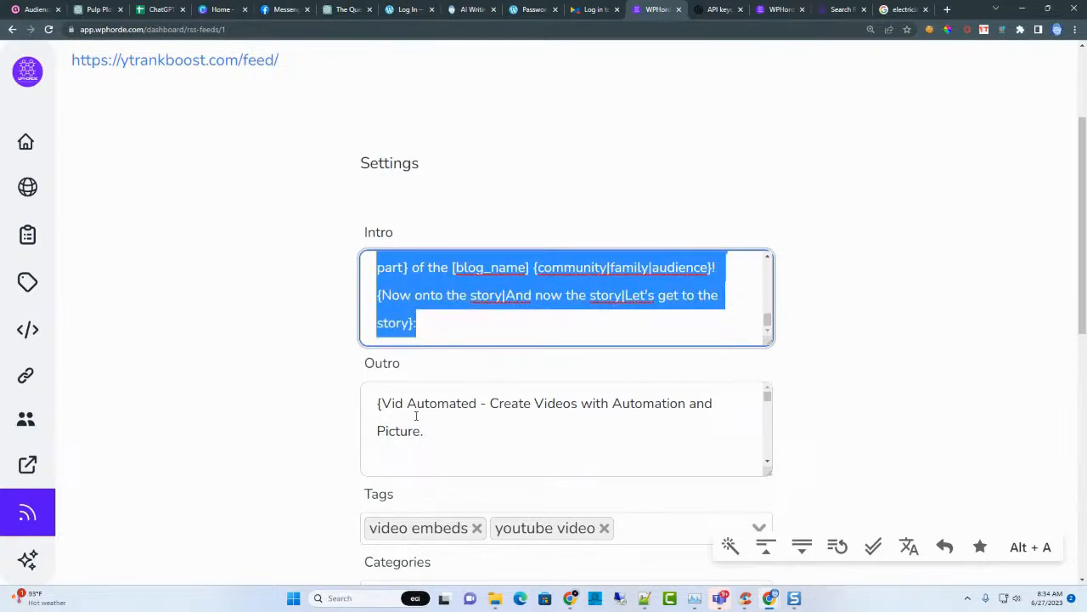
- Select the affiliate-link Outro text, then scroll back to the top
{"action": "left_click_drag", "start_coordinate": [371, 404], "coordinate": [597, 490]}
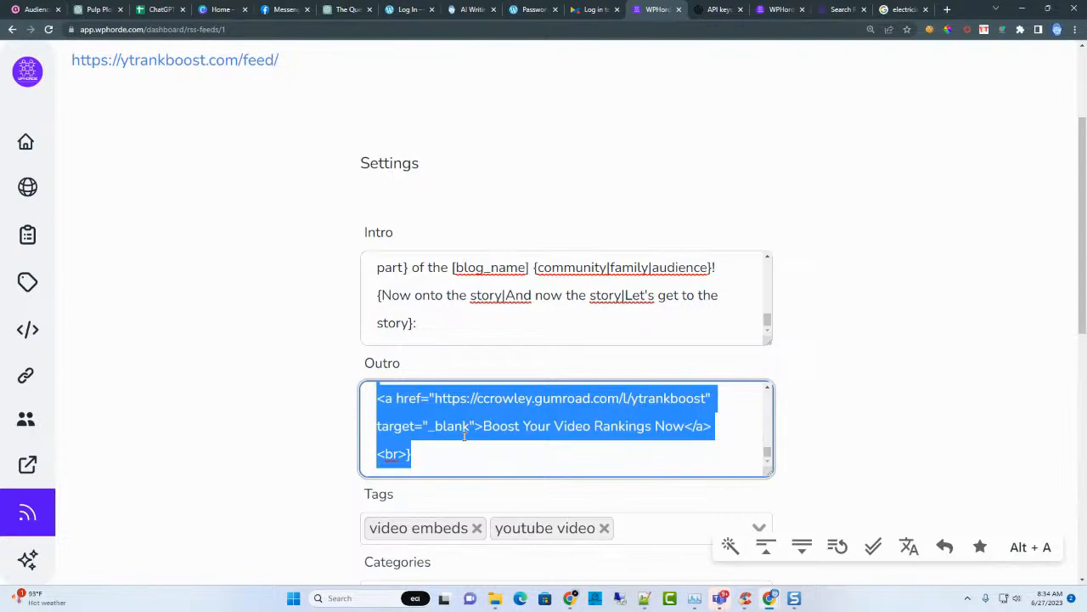
{"action": "scroll", "coordinate": [323, 364], "scroll_direction": "down", "scroll_amount": 2}
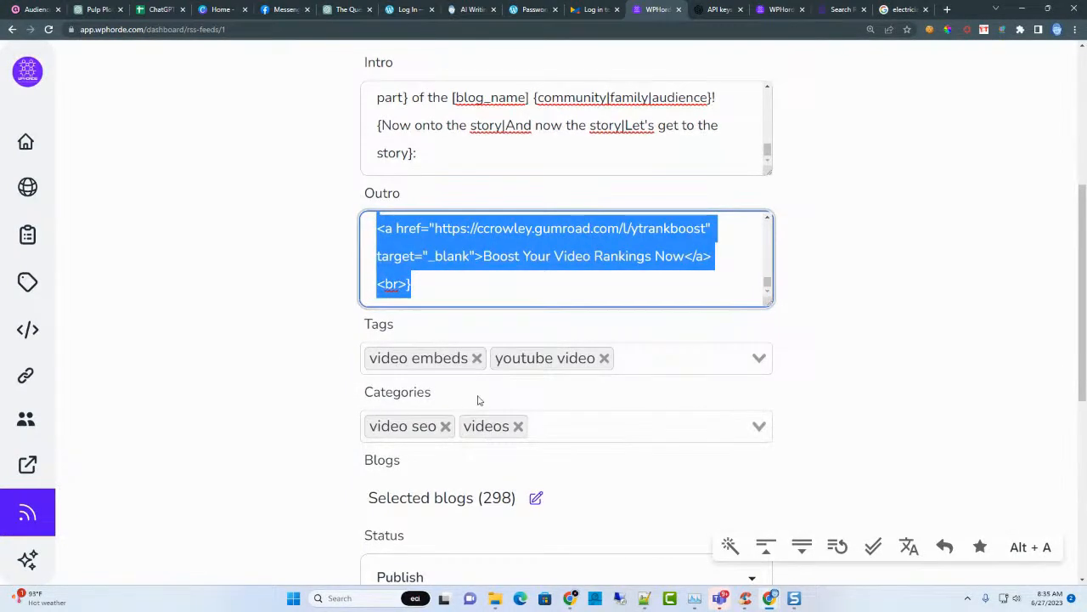
{"action": "scroll", "coordinate": [294, 416], "scroll_direction": "down", "scroll_amount": 2}
{"action": "scroll", "coordinate": [295, 416], "scroll_direction": "down", "scroll_amount": 2}
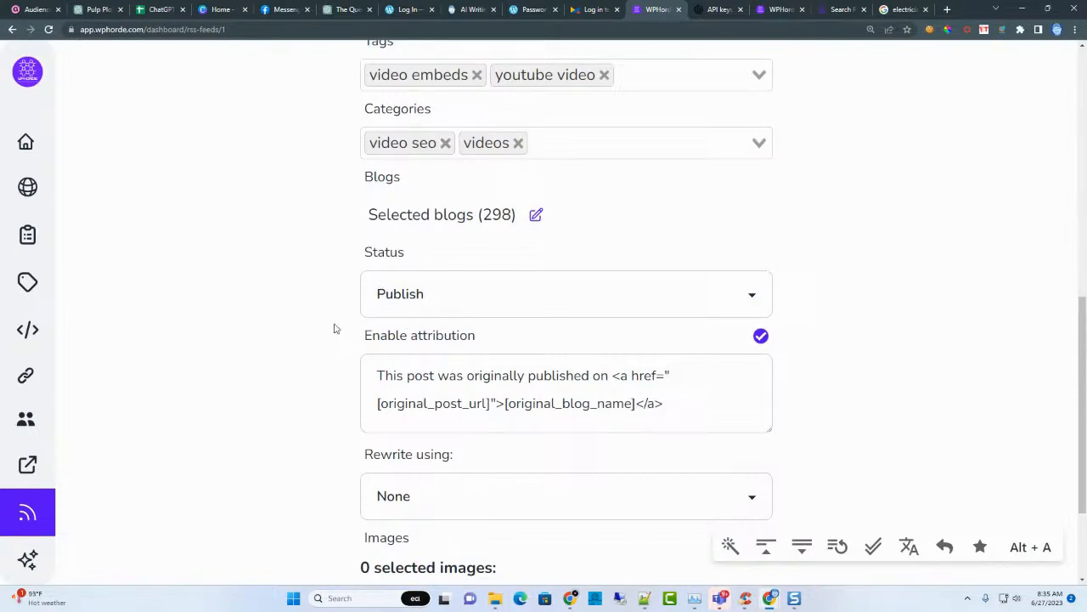
{"action": "scroll", "coordinate": [344, 338], "scroll_direction": "up", "scroll_amount": 8}
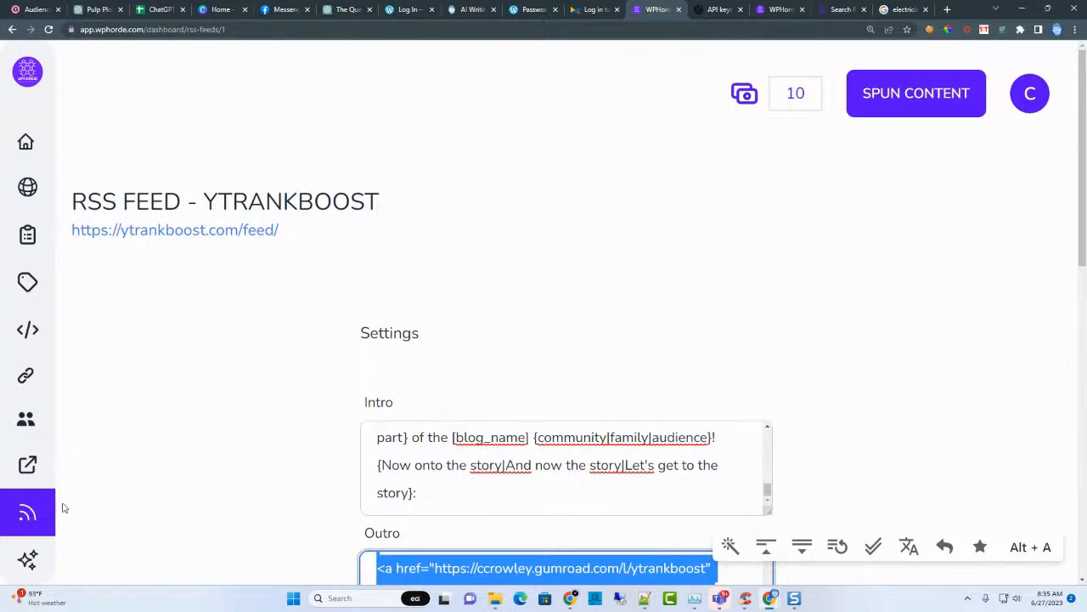
{"action": "left_click", "coordinate": [32, 514]}
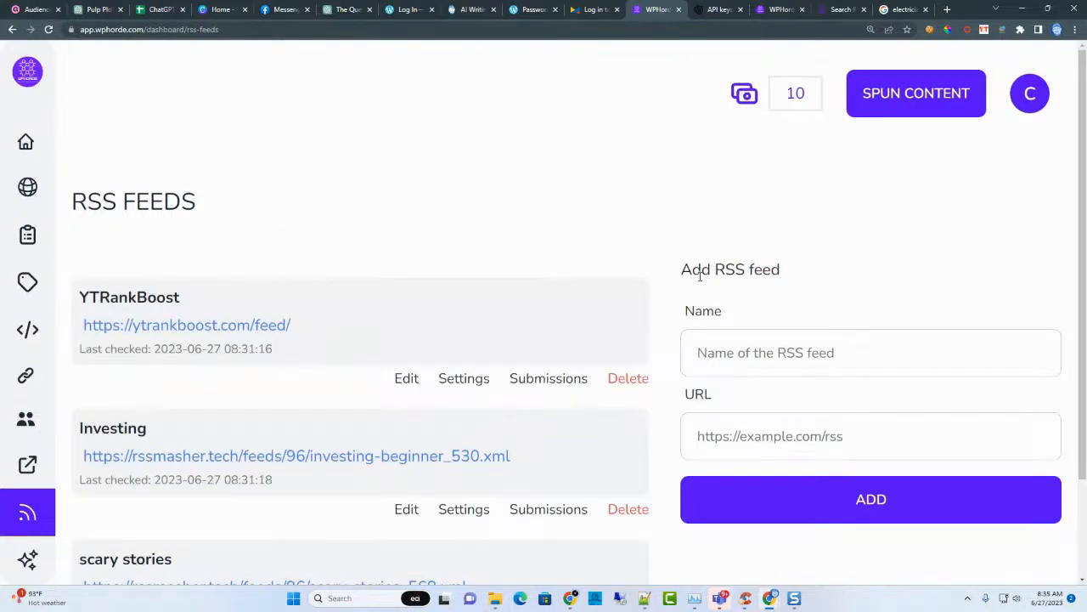
{"action": "left_click", "coordinate": [735, 348]}
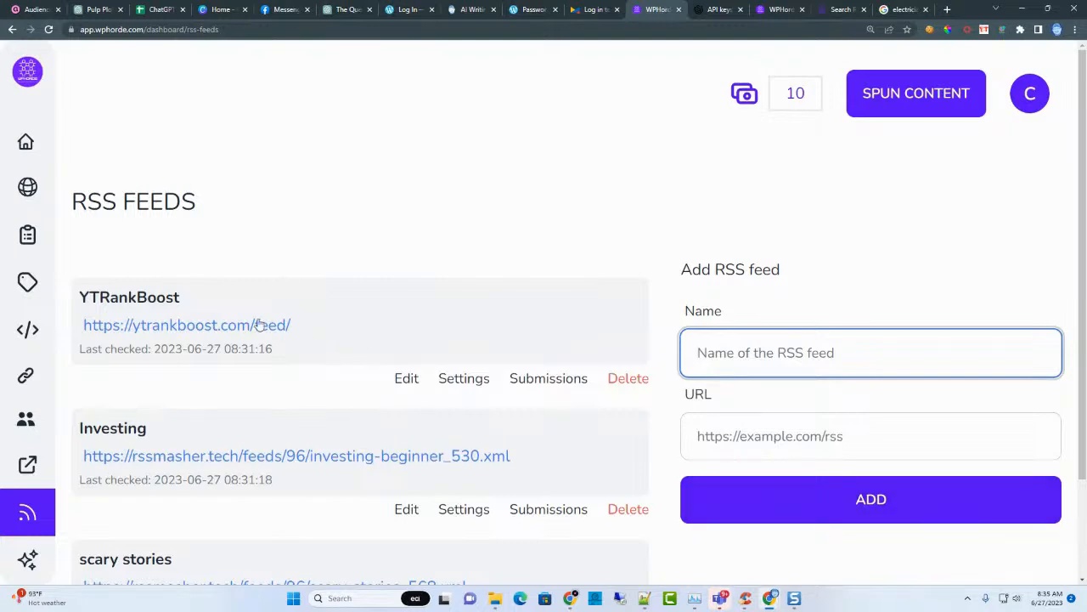
{"action": "left_click", "coordinate": [460, 379]}
{"action": "scroll", "coordinate": [314, 361], "scroll_direction": "down", "scroll_amount": 8}
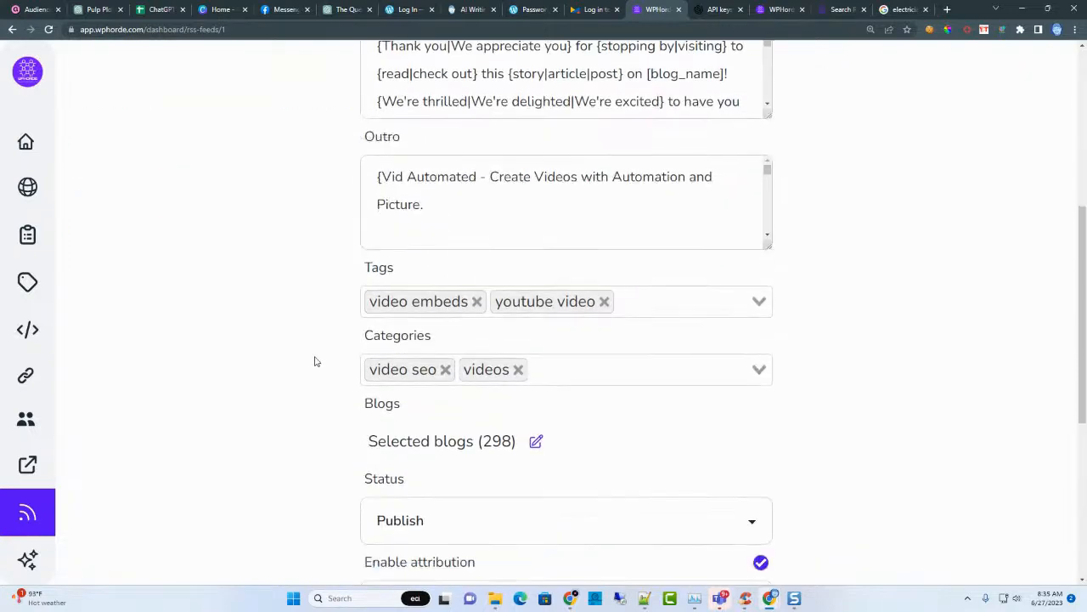
{"action": "scroll", "coordinate": [315, 361], "scroll_direction": "down", "scroll_amount": 2}
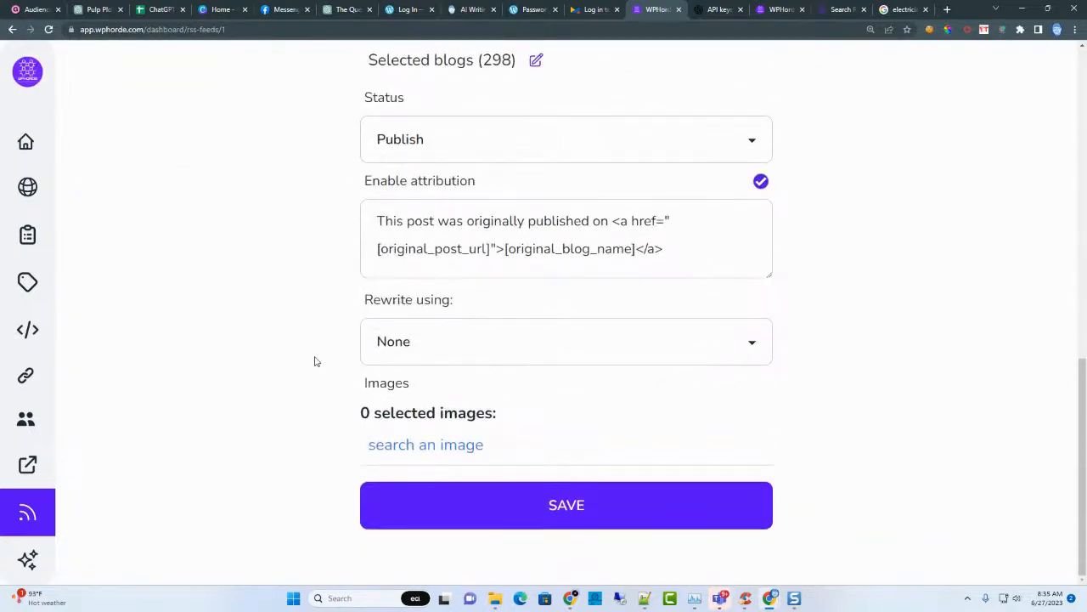
{"action": "scroll", "coordinate": [314, 361], "scroll_direction": "up", "scroll_amount": 2}
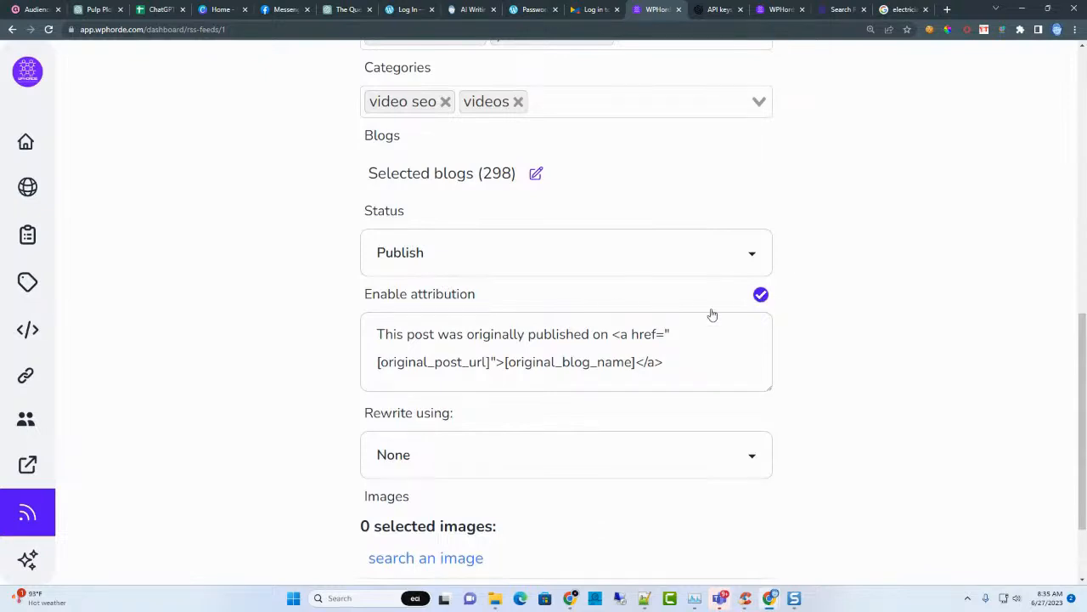
{"action": "left_click_drag", "start_coordinate": [377, 334], "coordinate": [667, 366]}
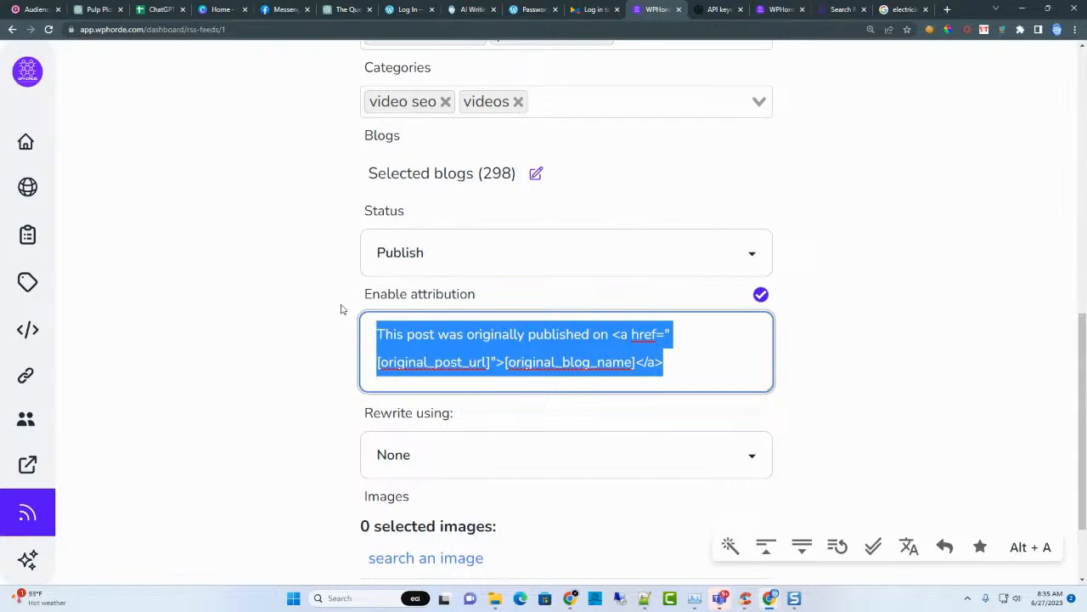
{"action": "scroll", "coordinate": [340, 311], "scroll_direction": "up", "scroll_amount": 2}
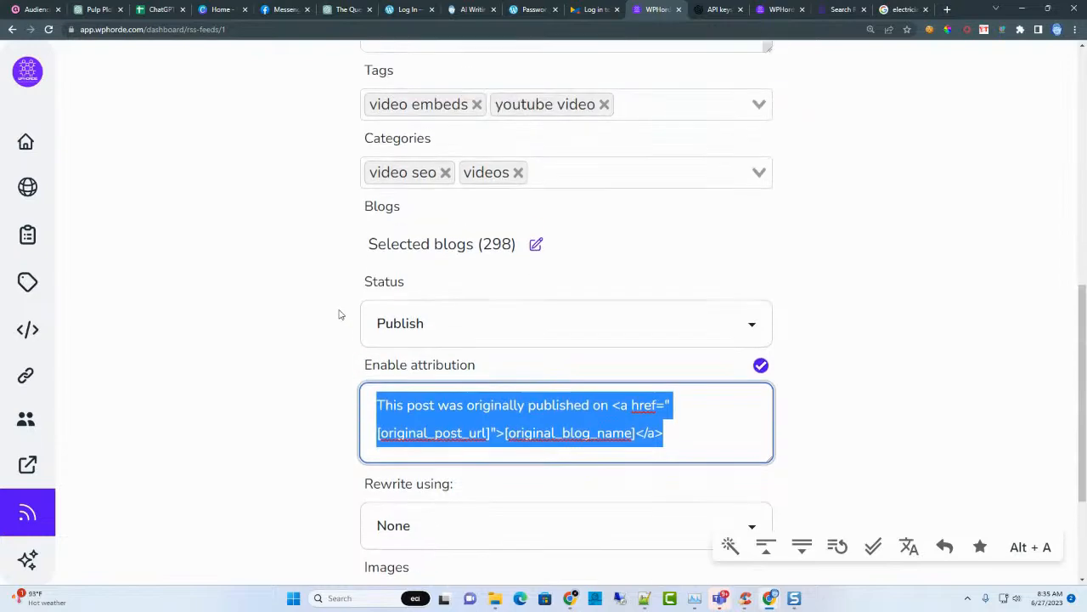
{"action": "scroll", "coordinate": [338, 315], "scroll_direction": "up", "scroll_amount": 3}
{"action": "scroll", "coordinate": [338, 314], "scroll_direction": "down", "scroll_amount": 4}
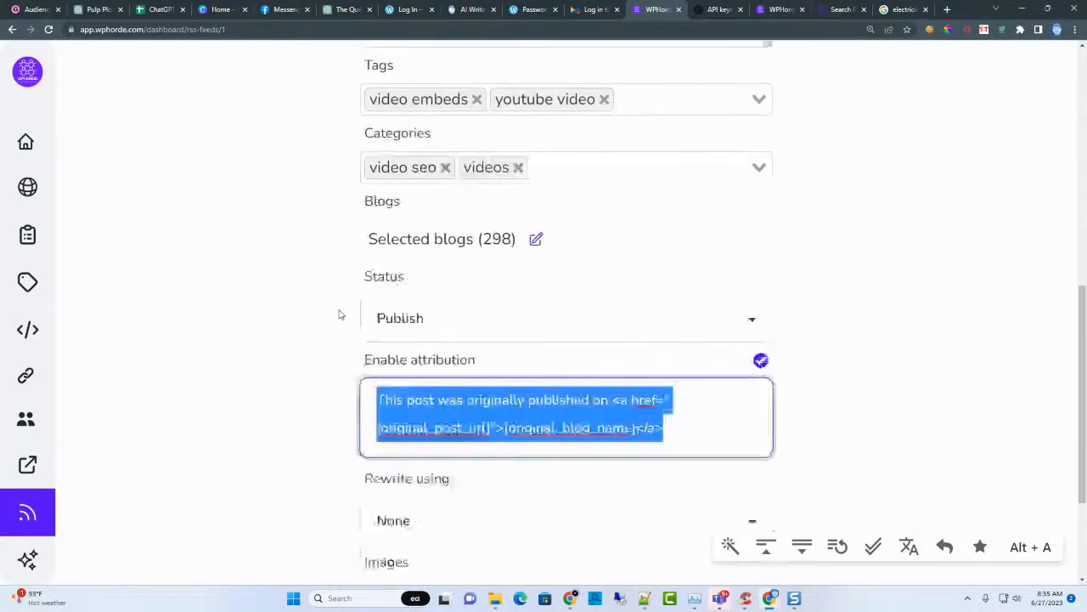
{"action": "scroll", "coordinate": [338, 314], "scroll_direction": "down", "scroll_amount": 2}
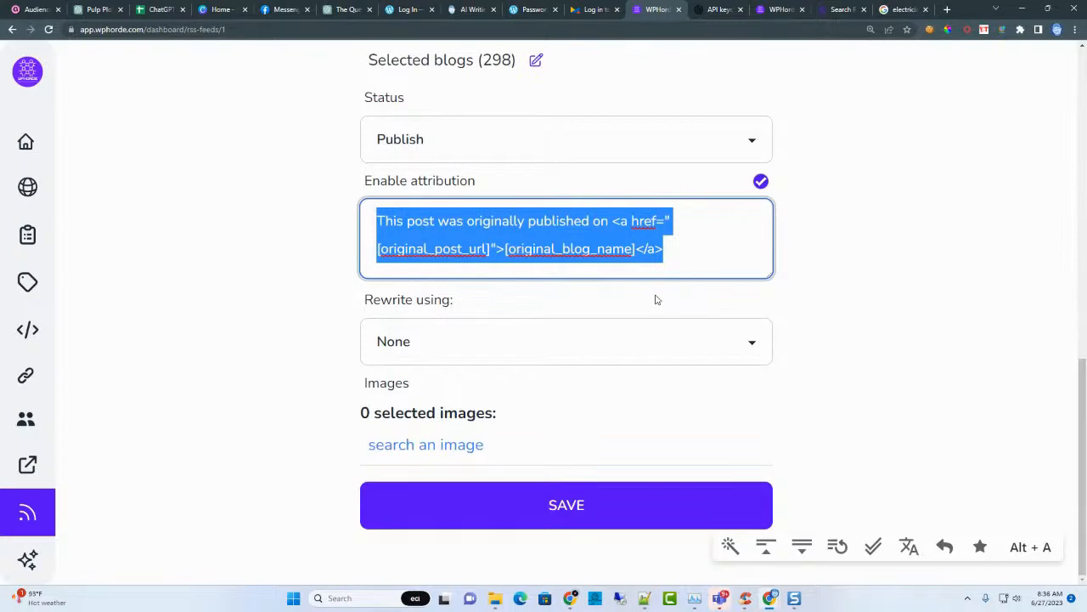
{"action": "scroll", "coordinate": [417, 286], "scroll_direction": "up", "scroll_amount": 10}
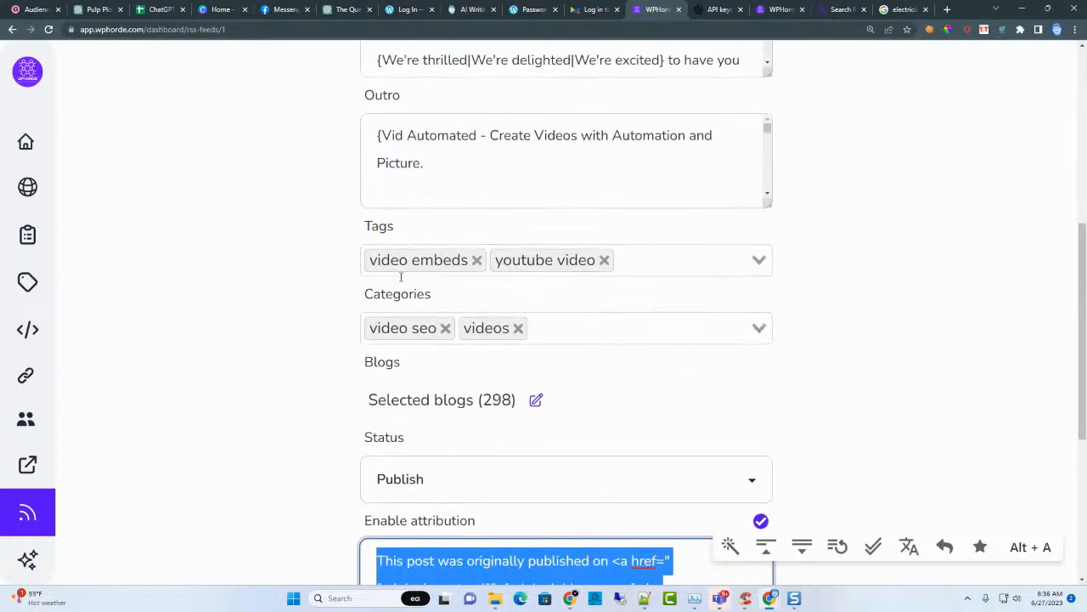
{"action": "scroll", "coordinate": [430, 399], "scroll_direction": "down", "scroll_amount": 5}
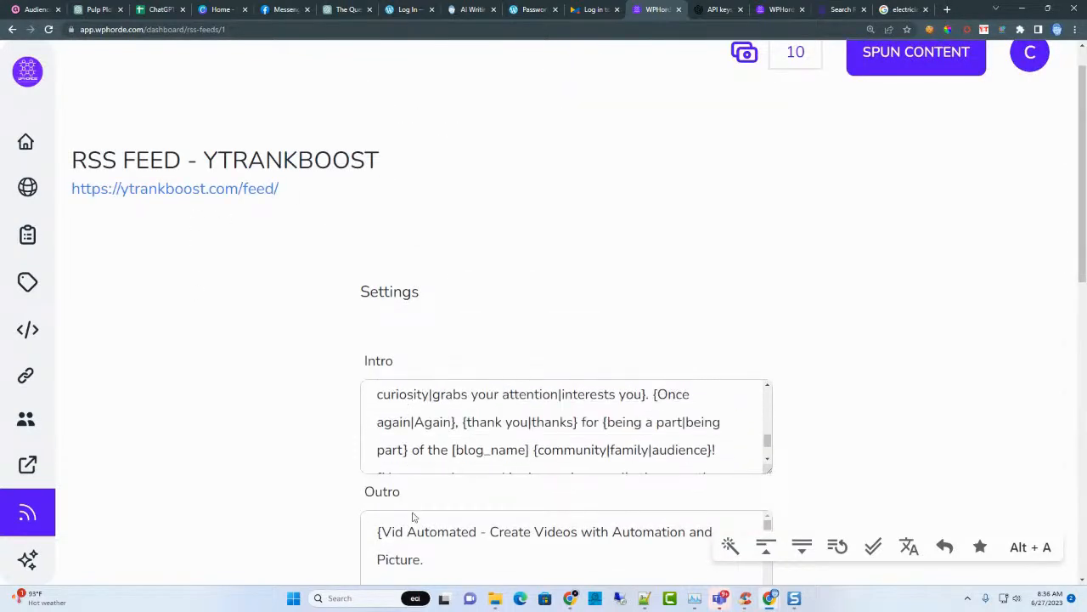
{"action": "scroll", "coordinate": [409, 513], "scroll_direction": "down", "scroll_amount": 3}
{"action": "scroll", "coordinate": [262, 381], "scroll_direction": "down", "scroll_amount": 6}
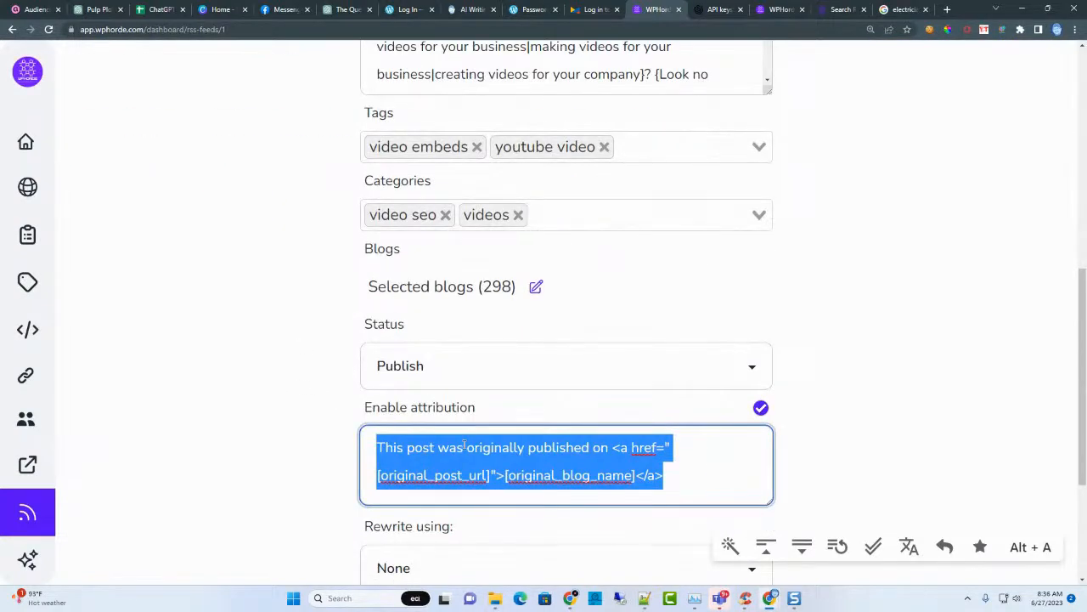
{"action": "scroll", "coordinate": [308, 420], "scroll_direction": "down", "scroll_amount": 2}
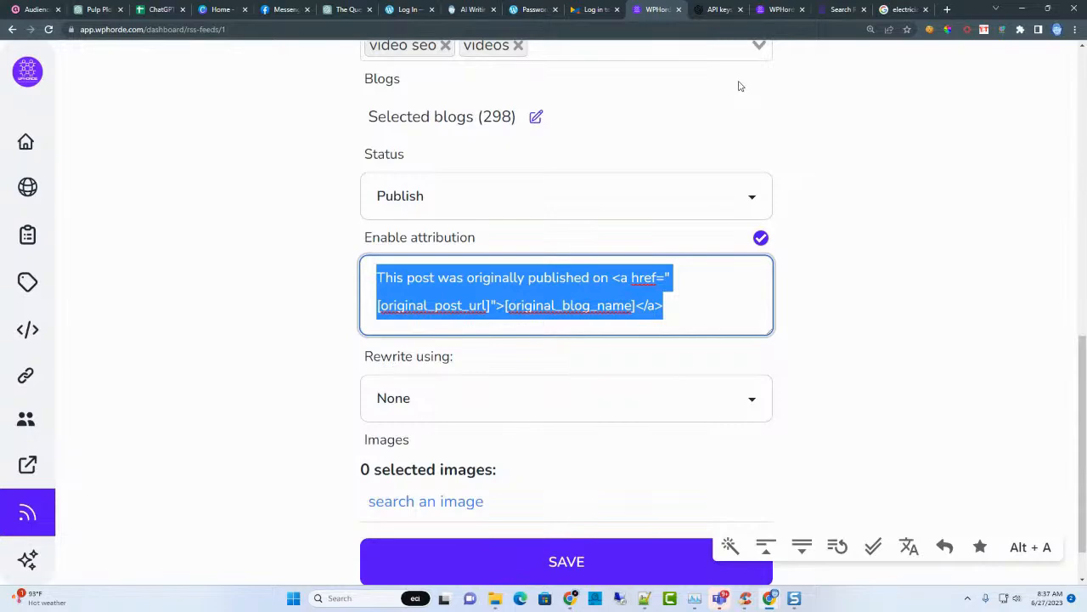
- Replace the 'unsplash' search with 'wordfensee' and run the training-site search
{"action": "left_click", "coordinate": [775, 14]}
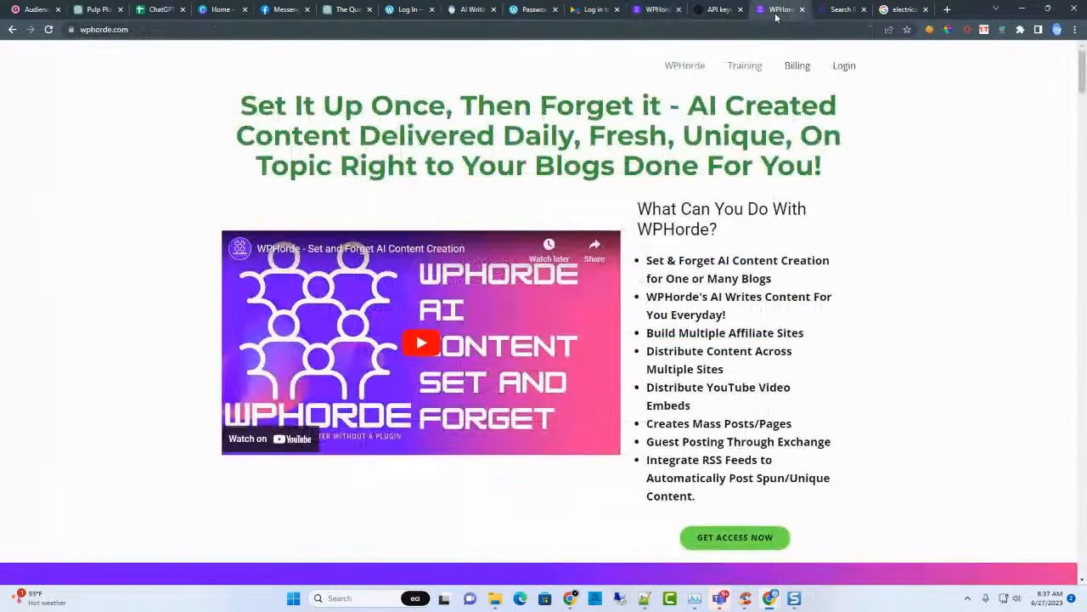
{"action": "left_click", "coordinate": [845, 12]}
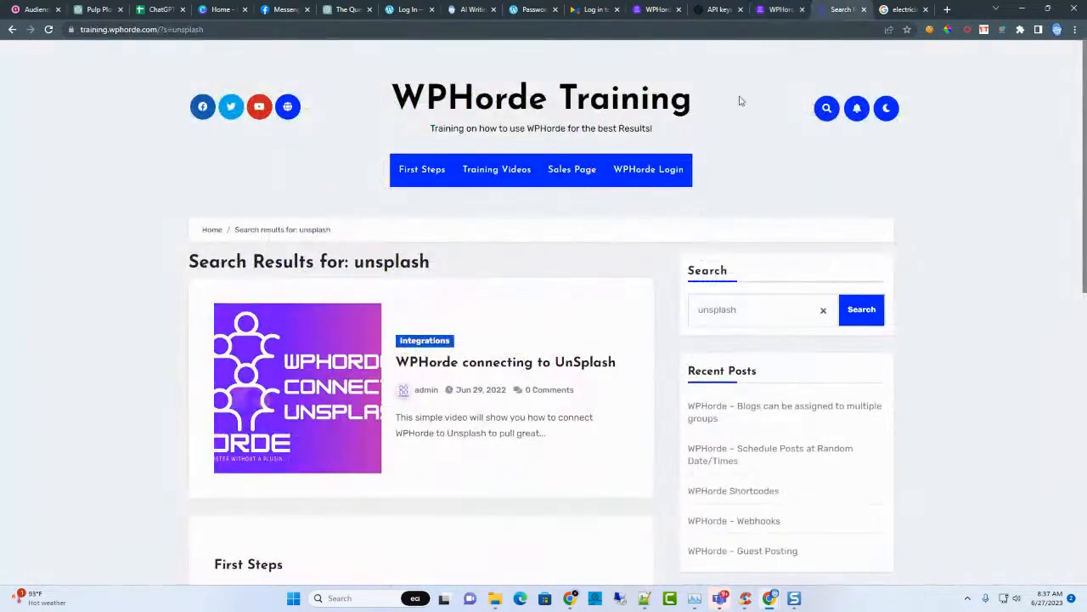
{"action": "left_click_drag", "start_coordinate": [745, 311], "coordinate": [654, 312]}
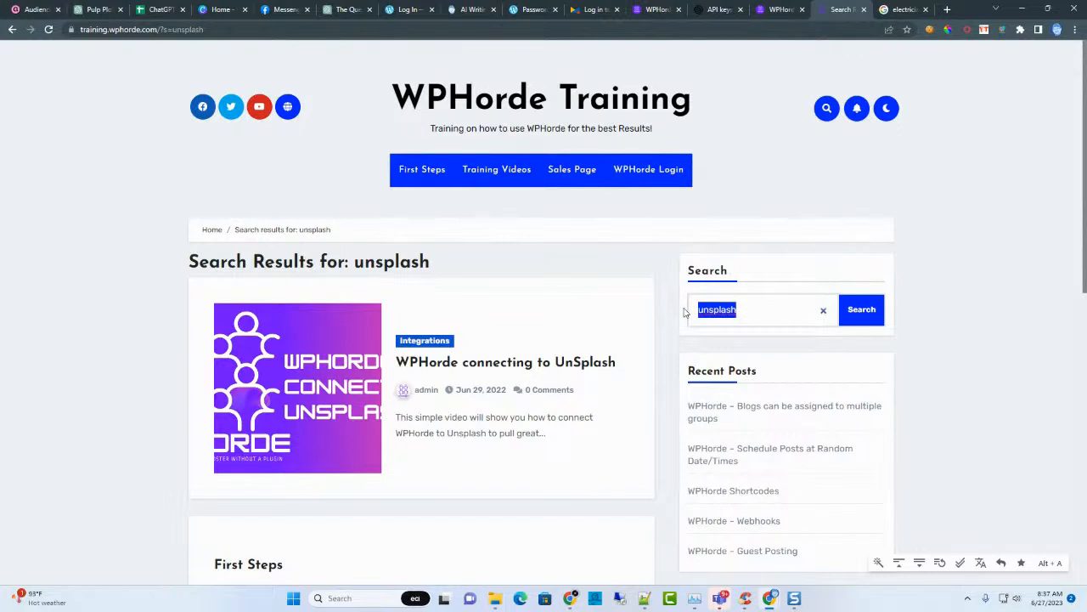
{"action": "type", "text": "wor"}
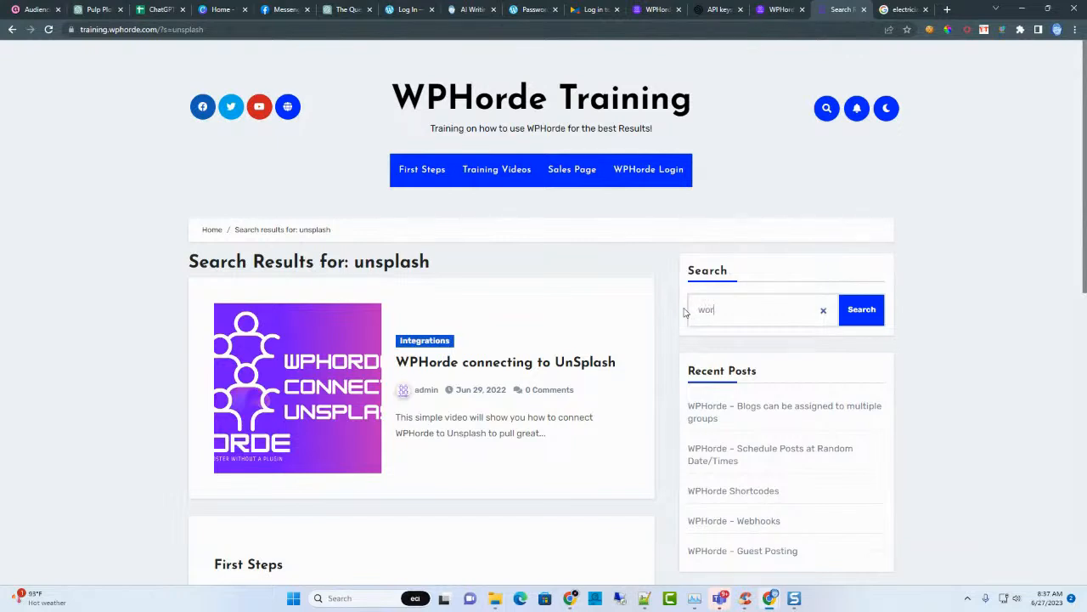
{"action": "type", "text": "dfense"}
{"action": "type", "text": "ence"}
{"action": "left_click", "coordinate": [860, 312]}
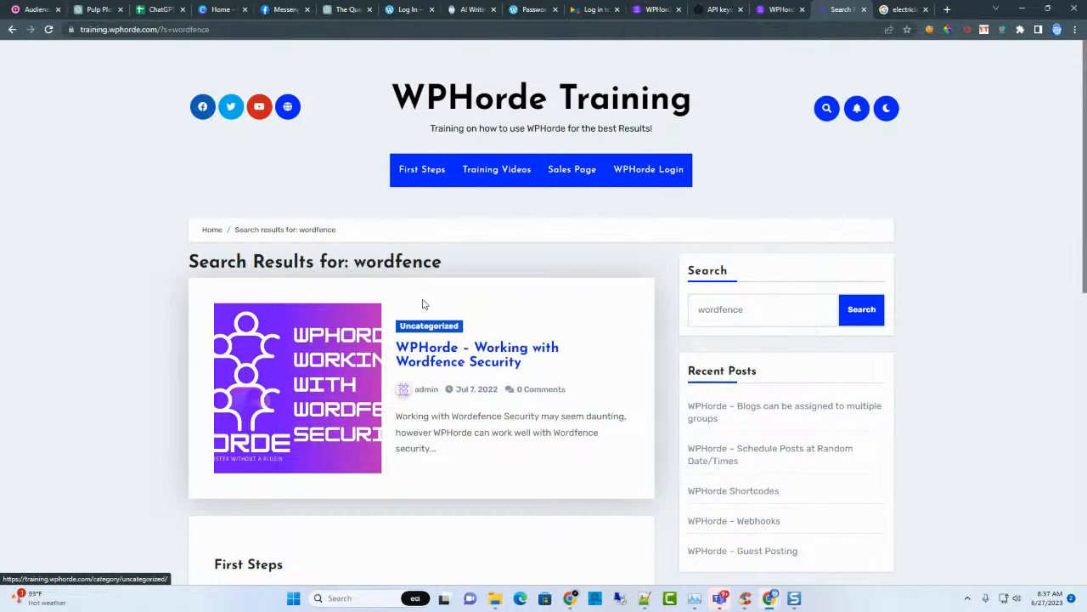
{"action": "scroll", "coordinate": [431, 350], "scroll_direction": "down", "scroll_amount": 1}
{"action": "scroll", "coordinate": [430, 349], "scroll_direction": "up", "scroll_amount": 1}
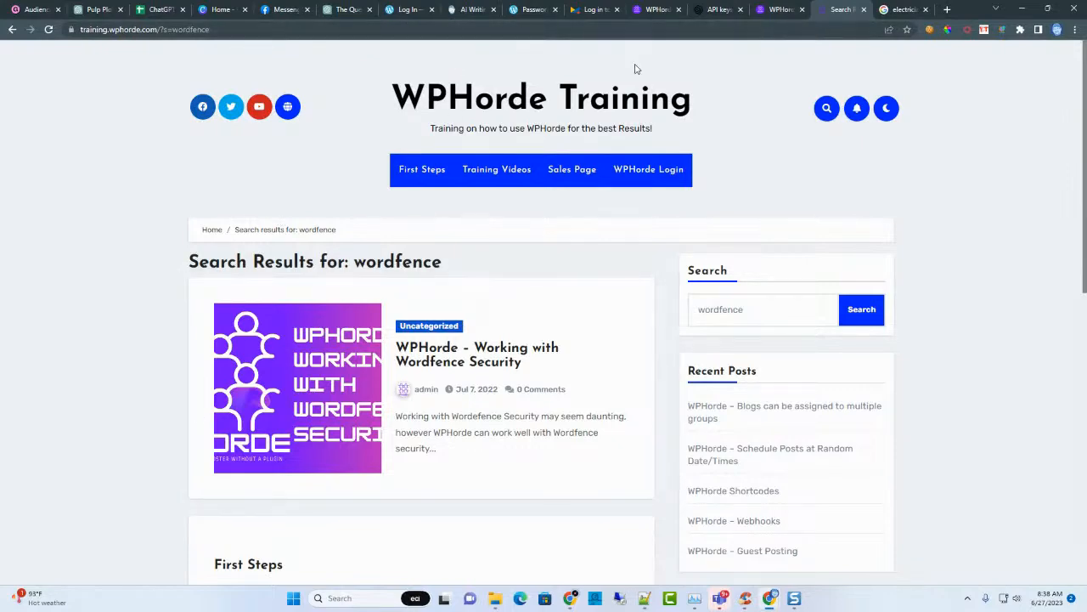
{"action": "left_click", "coordinate": [775, 9]}
- Review the YTRankBoost feed settings and highlight its feed URL
{"action": "left_click", "coordinate": [656, 9]}
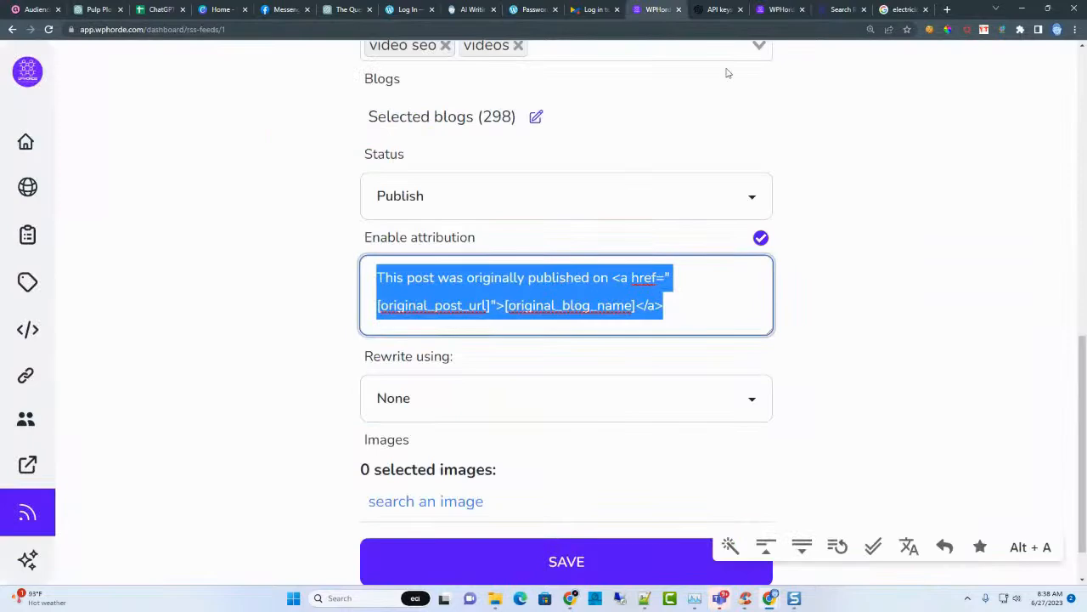
{"action": "scroll", "coordinate": [813, 288], "scroll_direction": "down", "scroll_amount": 1}
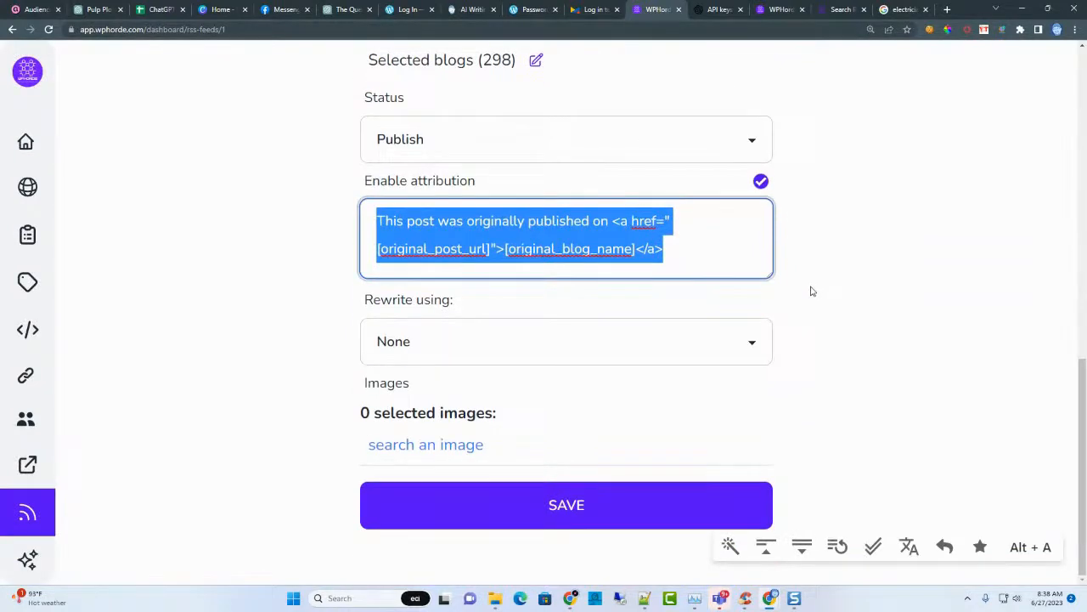
{"action": "scroll", "coordinate": [812, 290], "scroll_direction": "up", "scroll_amount": 7}
{"action": "scroll", "coordinate": [812, 292], "scroll_direction": "up", "scroll_amount": 1}
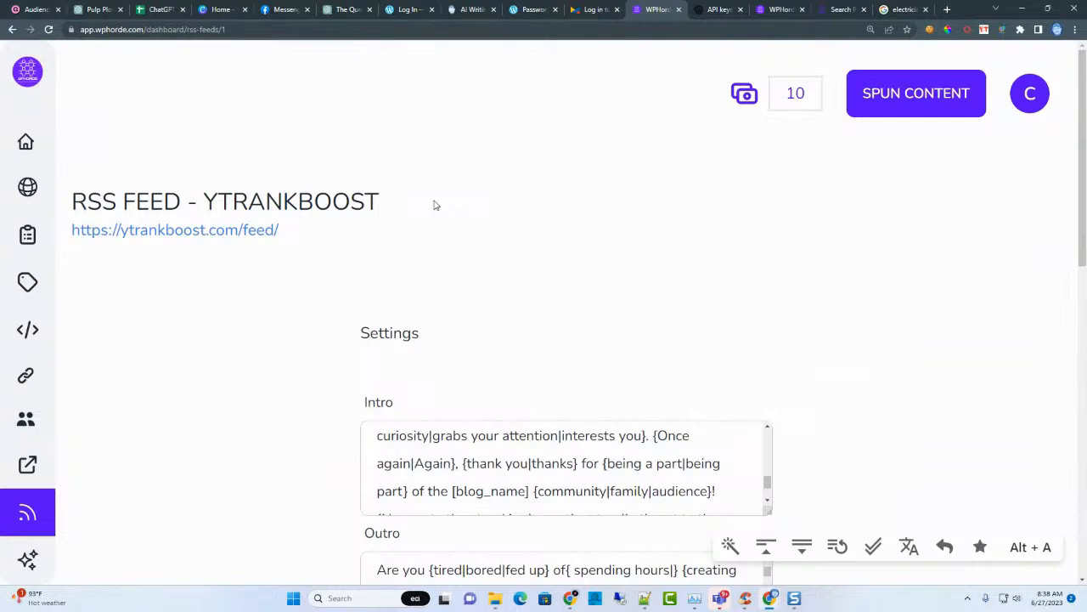
{"action": "left_click_drag", "start_coordinate": [289, 230], "coordinate": [73, 226]}
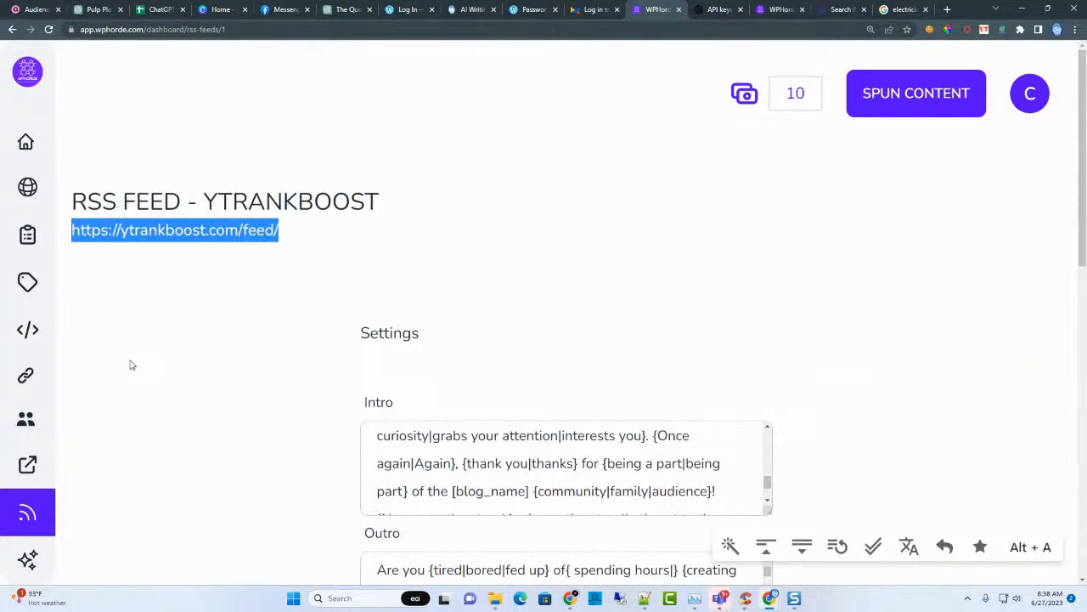
{"action": "scroll", "coordinate": [130, 366], "scroll_direction": "down", "scroll_amount": 7}
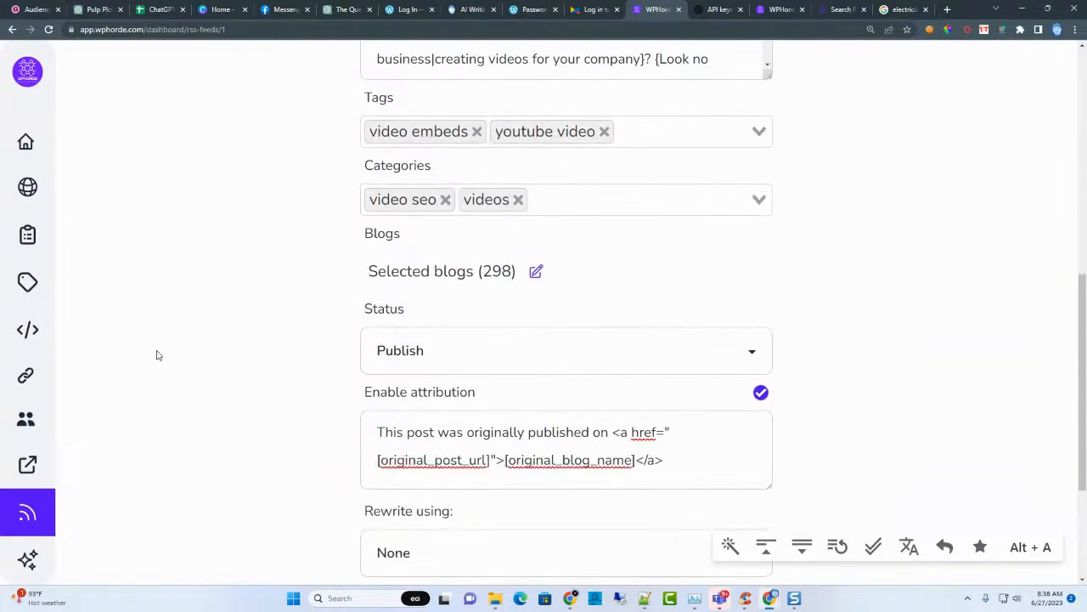
{"action": "scroll", "coordinate": [156, 357], "scroll_direction": "down", "scroll_amount": 3}
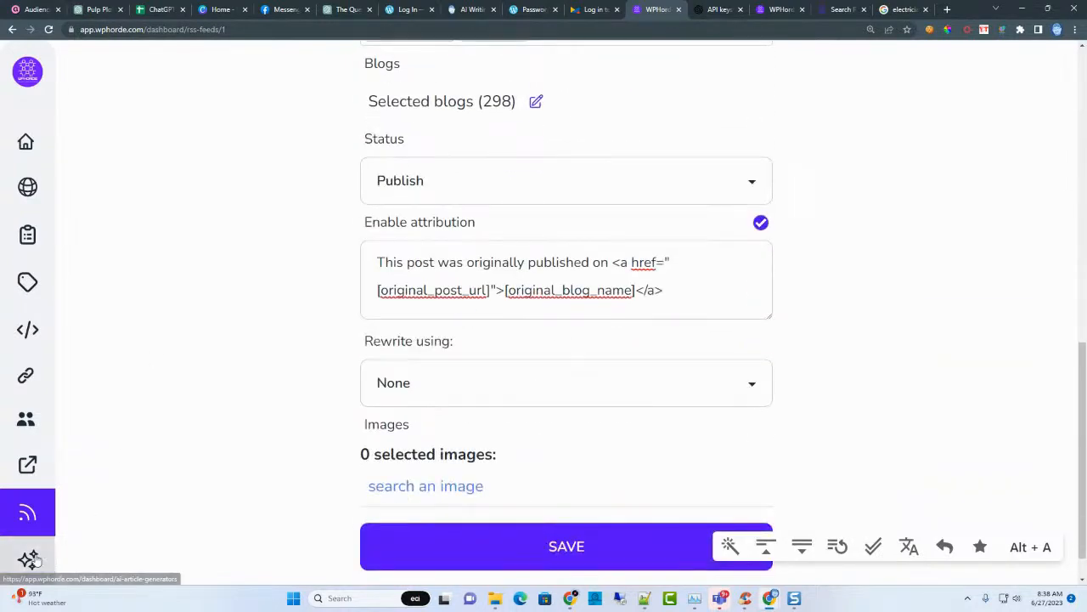
- Browse the AI generators, RSS feeds and YTRankBoost submissions, then list Groups (AAA 298, mine 2)
{"action": "left_click", "coordinate": [28, 557]}
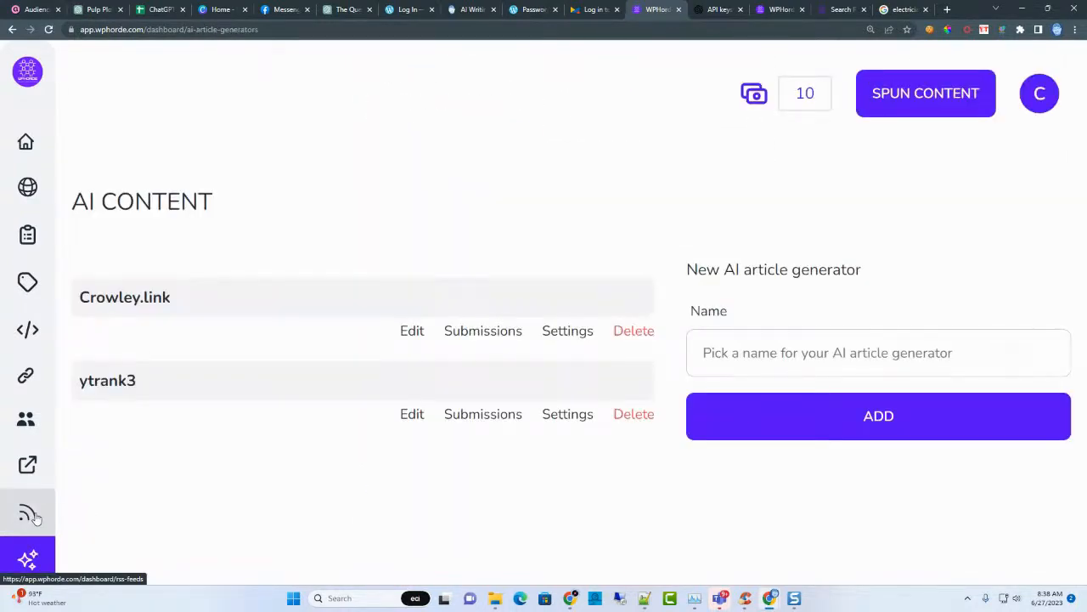
{"action": "left_click", "coordinate": [28, 514]}
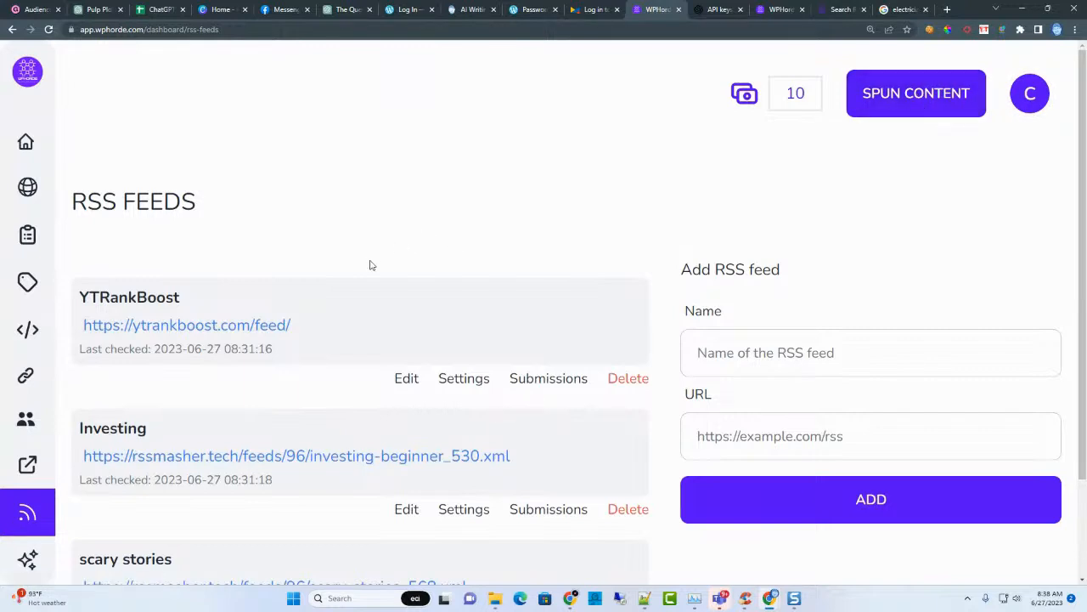
{"action": "left_click", "coordinate": [552, 380]}
{"action": "left_click", "coordinate": [27, 282]}
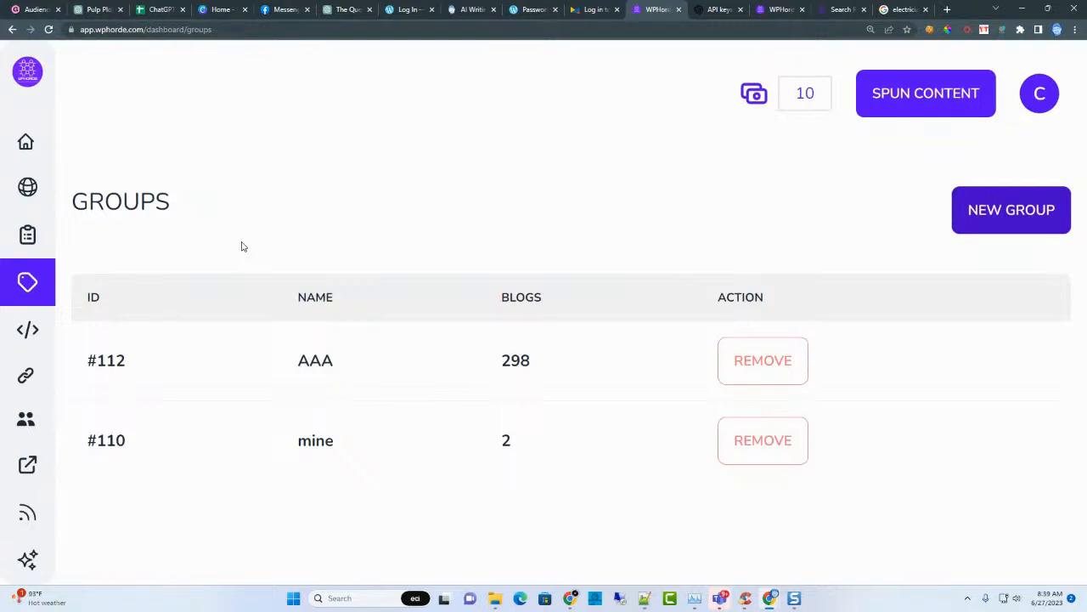
- In Crowley.link's settings, search the blog selection for 'electr', clear it, and close without changes
{"action": "left_click", "coordinate": [27, 559]}
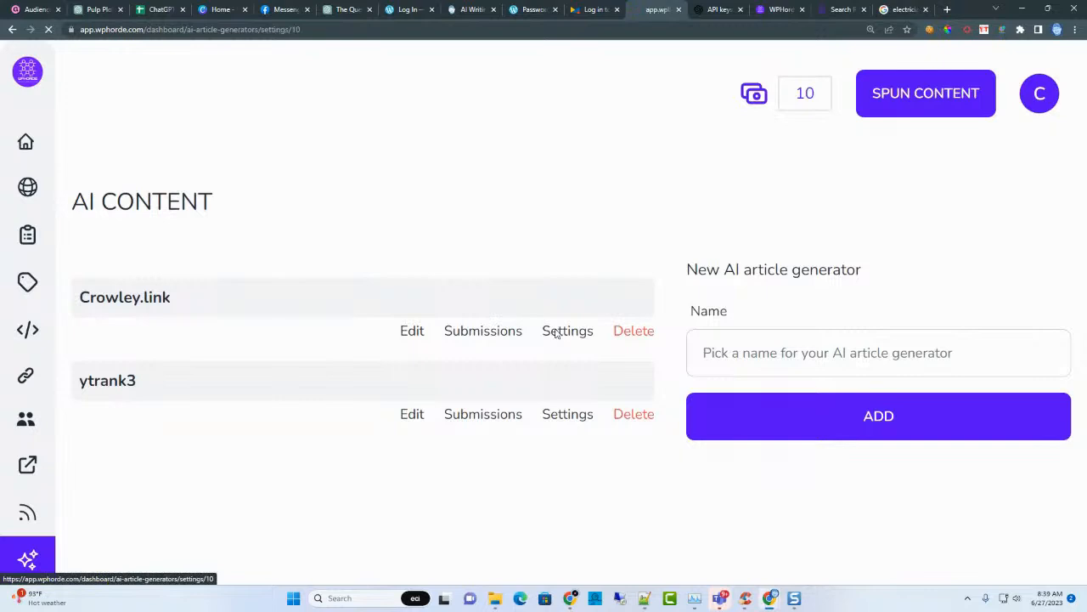
{"action": "left_click", "coordinate": [558, 333]}
{"action": "left_click", "coordinate": [805, 353]}
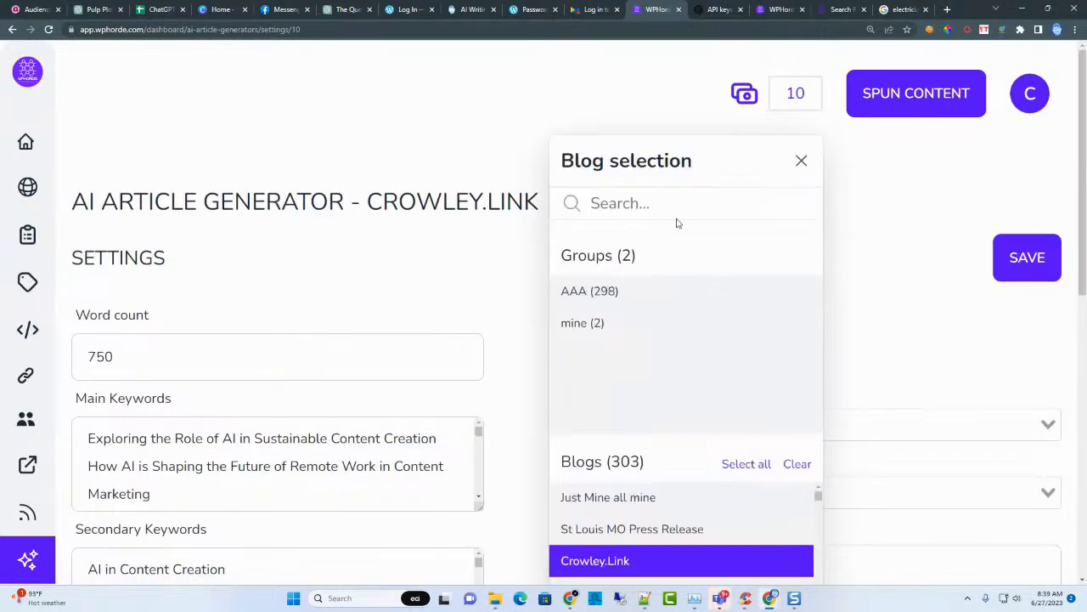
{"action": "left_click", "coordinate": [660, 207]}
{"action": "type", "text": "electr"}
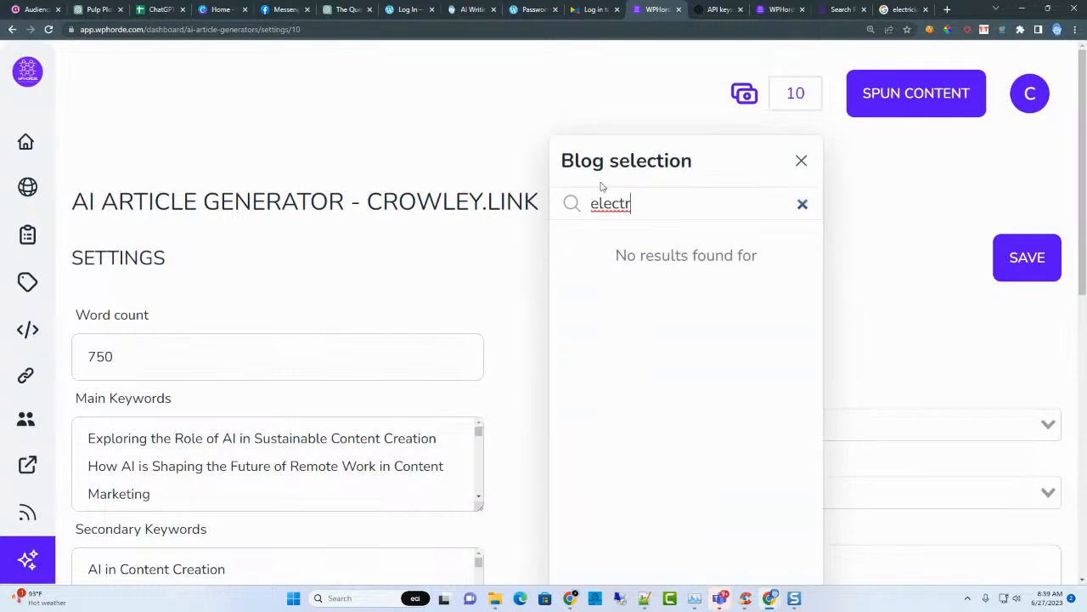
{"action": "left_click", "coordinate": [803, 205]}
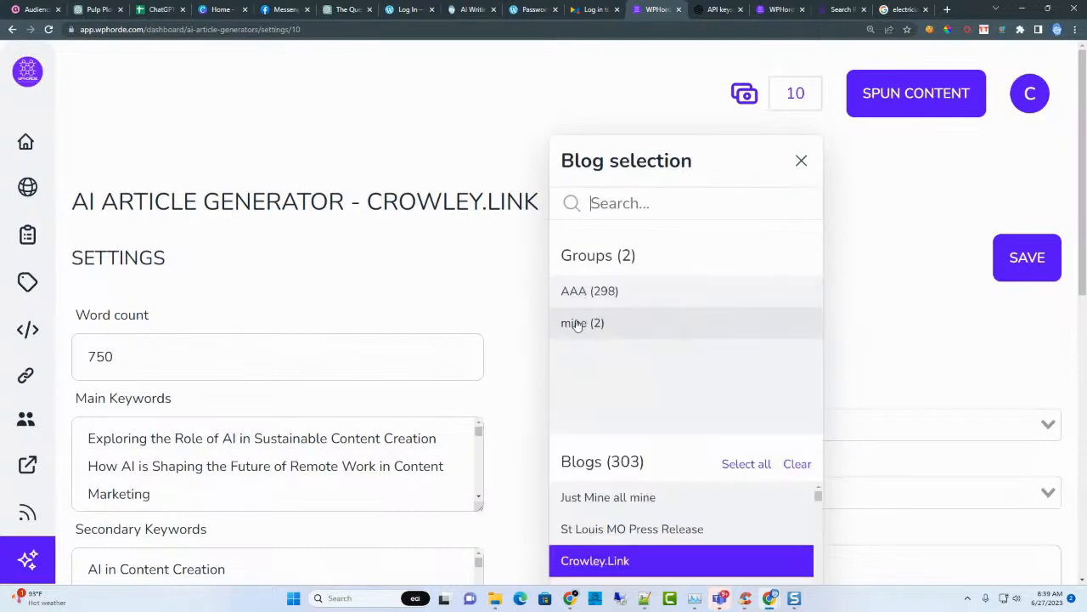
{"action": "scroll", "coordinate": [652, 471], "scroll_direction": "down", "scroll_amount": 5}
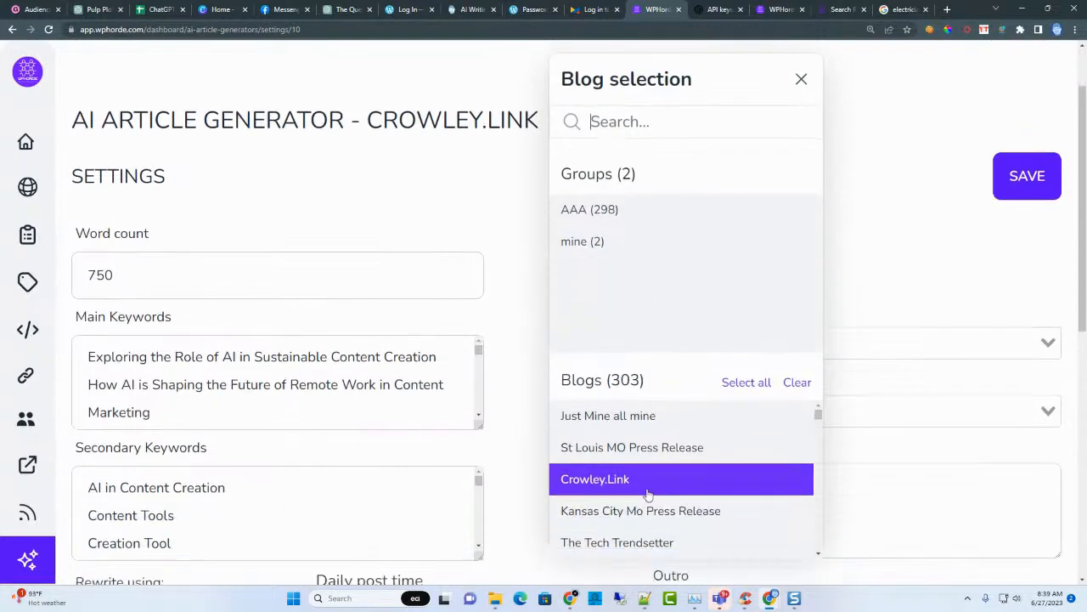
{"action": "scroll", "coordinate": [643, 450], "scroll_direction": "up", "scroll_amount": 2}
{"action": "scroll", "coordinate": [643, 299], "scroll_direction": "up", "scroll_amount": 3}
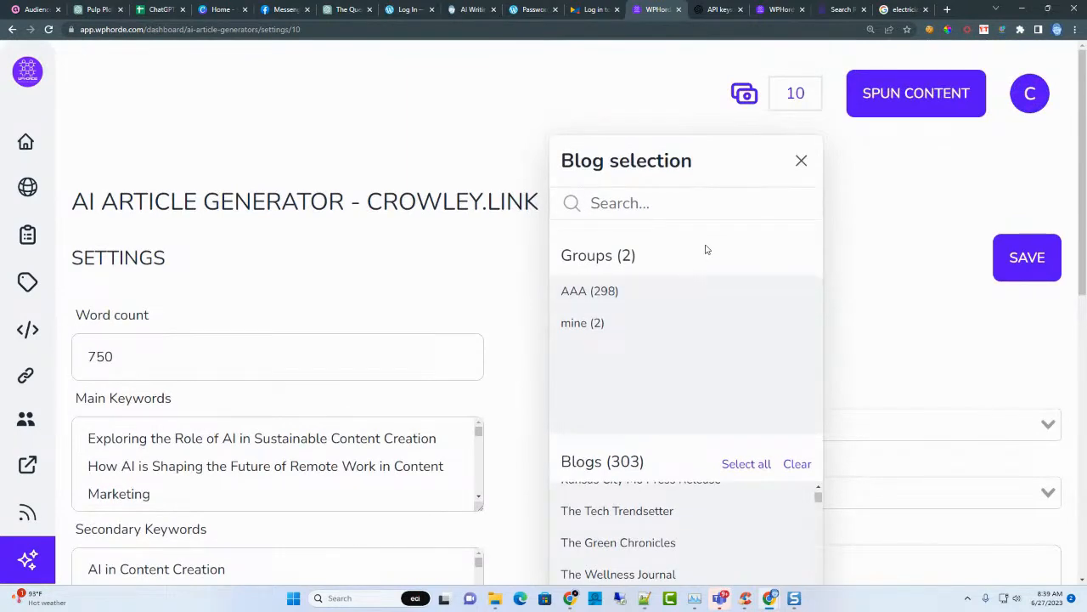
{"action": "left_click", "coordinate": [800, 163]}
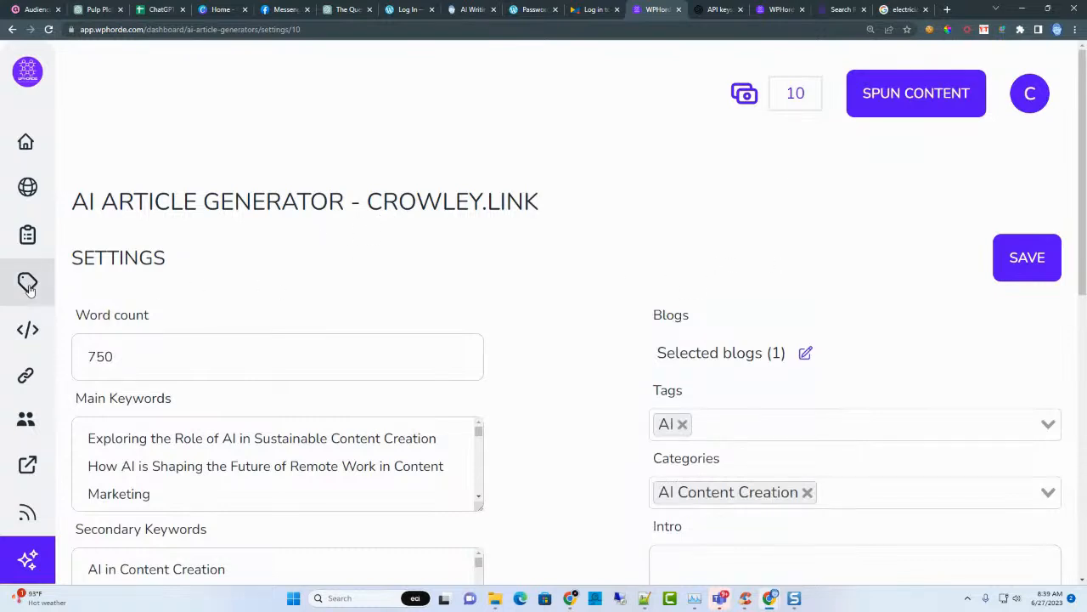
- Look over the shortcodes list and the YTRankBoost feed's settings and Intro text
{"action": "left_click", "coordinate": [27, 330]}
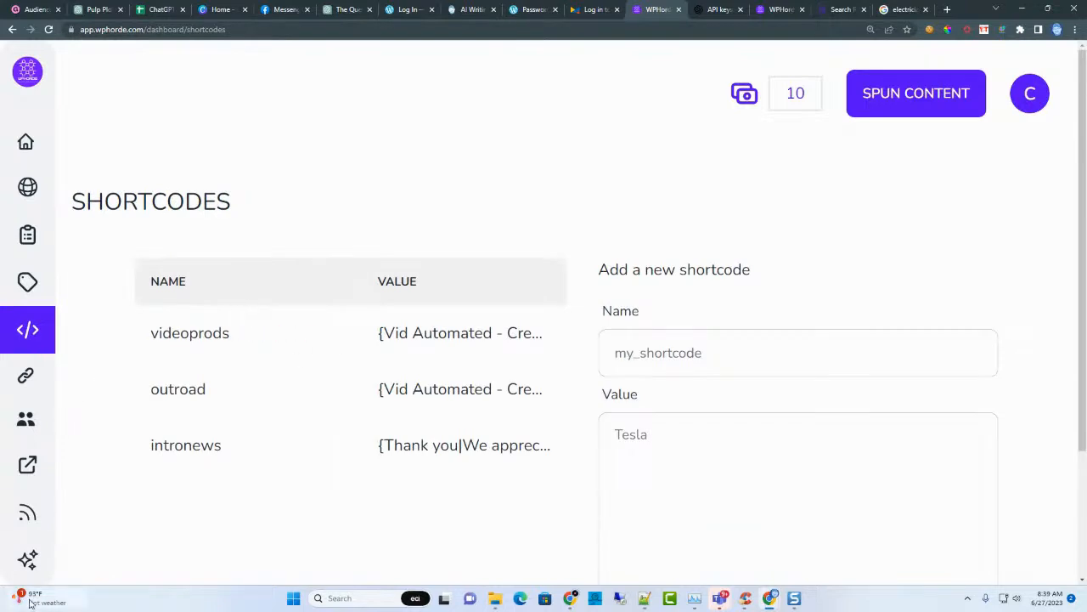
{"action": "left_click", "coordinate": [27, 514]}
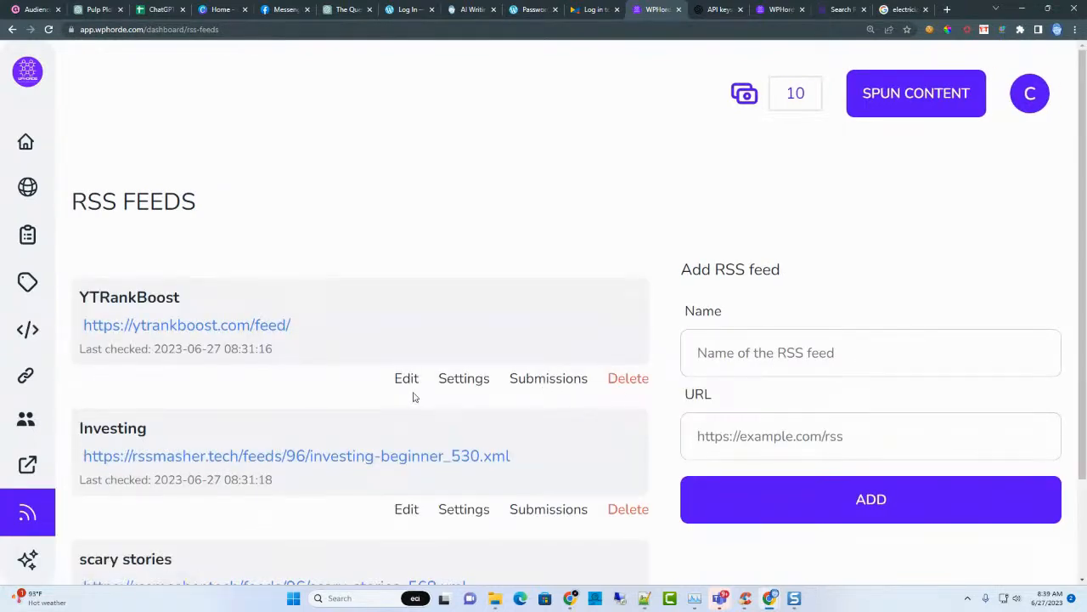
{"action": "left_click", "coordinate": [472, 380]}
{"action": "left_click", "coordinate": [537, 452]}
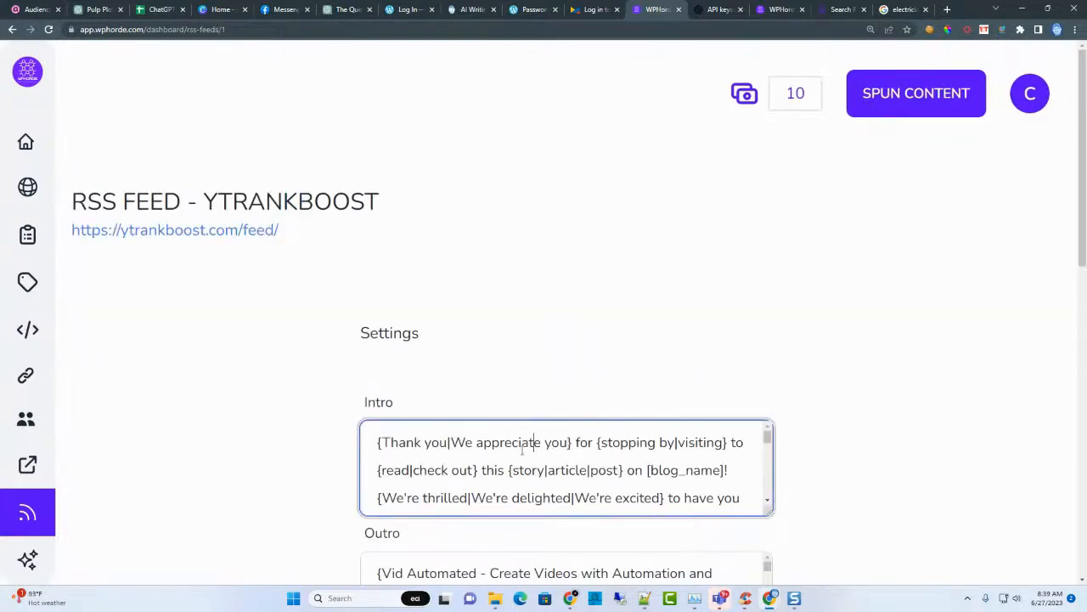
- Load the videoprods shortcode, select its name, and return to the AI article generators
{"action": "left_click", "coordinate": [23, 329]}
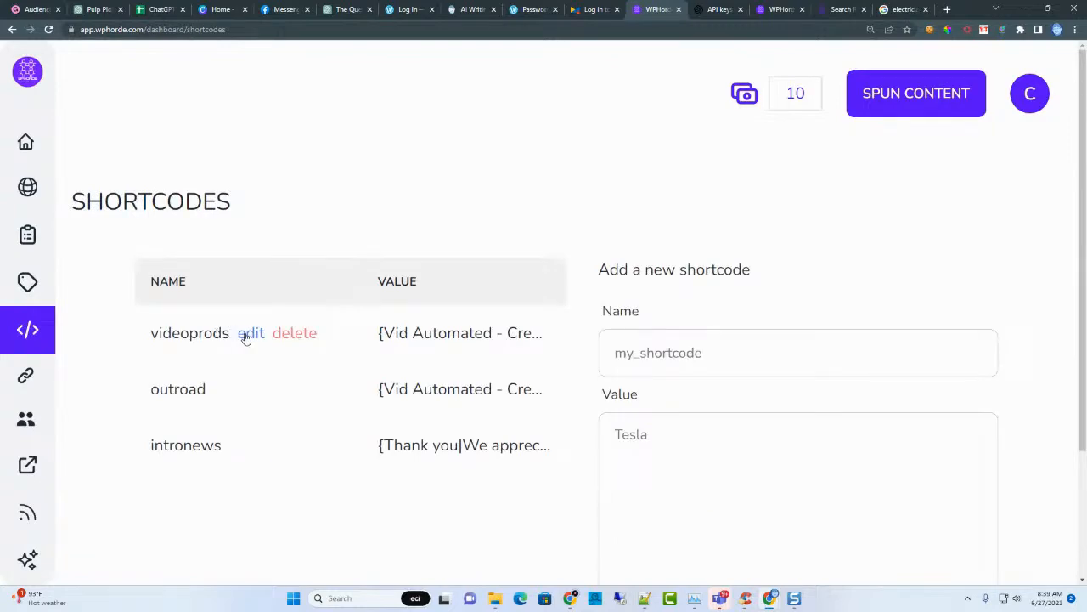
{"action": "left_click", "coordinate": [249, 333]}
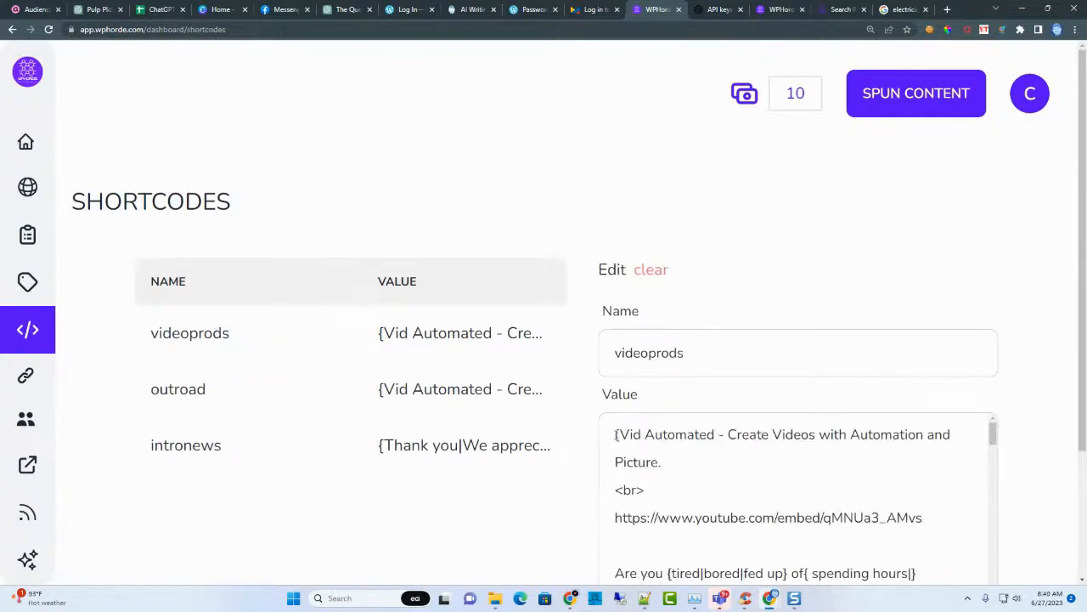
{"action": "left_click_drag", "start_coordinate": [606, 431], "coordinate": [645, 475]}
{"action": "left_click", "coordinate": [698, 181]}
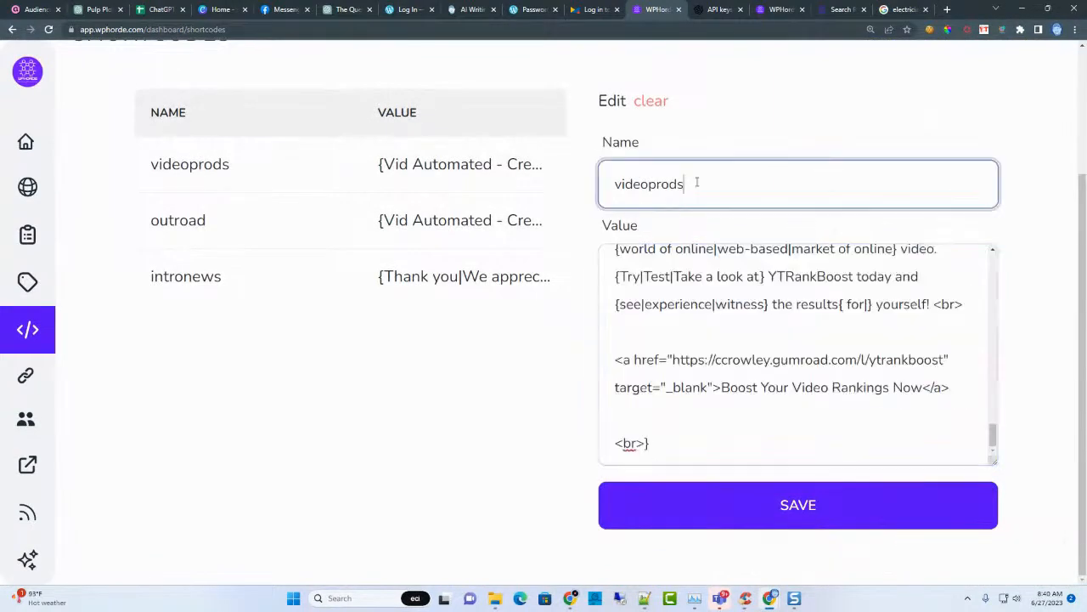
{"action": "left_click", "coordinate": [615, 184]}
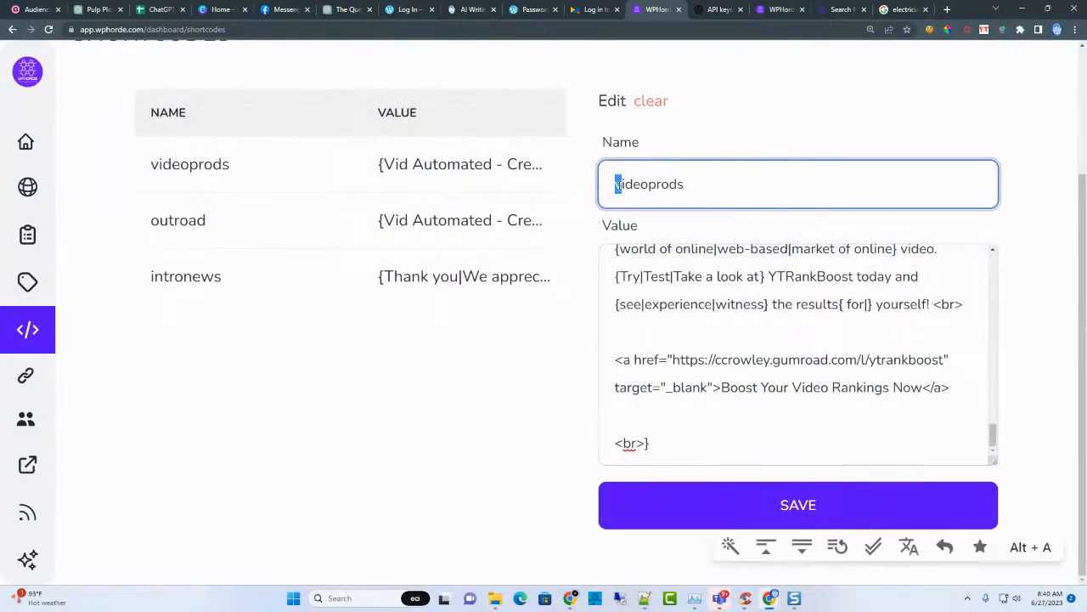
{"action": "double_click", "coordinate": [694, 185]}
{"action": "left_click", "coordinate": [32, 560]}
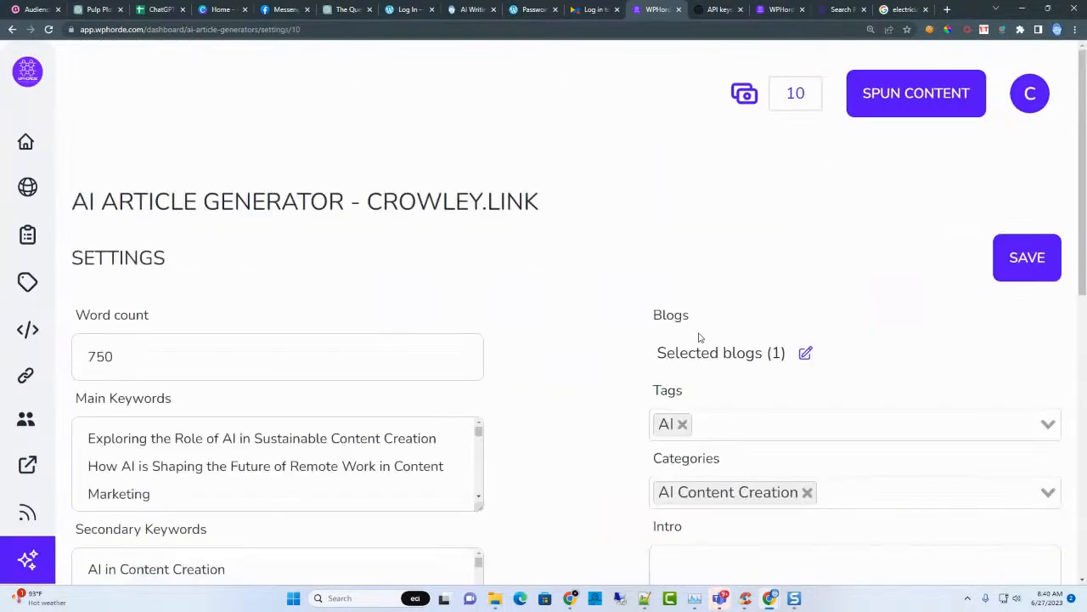
- Enter '[]' in the Crowley.link Intro box, undoing a stray paste, and reopen Shortcodes
{"action": "scroll", "coordinate": [578, 433], "scroll_direction": "down", "scroll_amount": 2}
{"action": "left_click", "coordinate": [684, 403]}
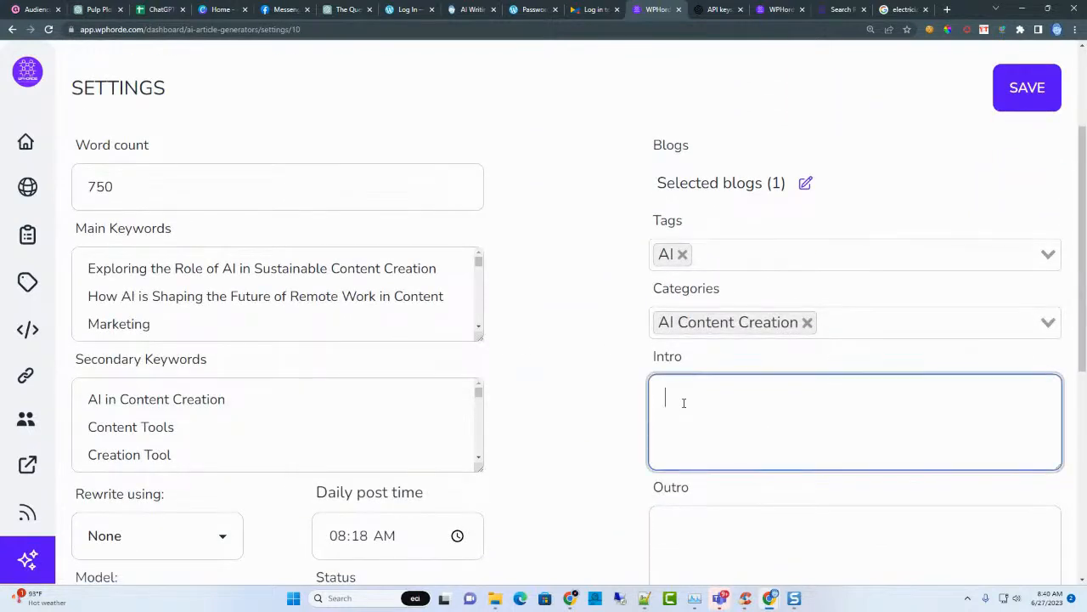
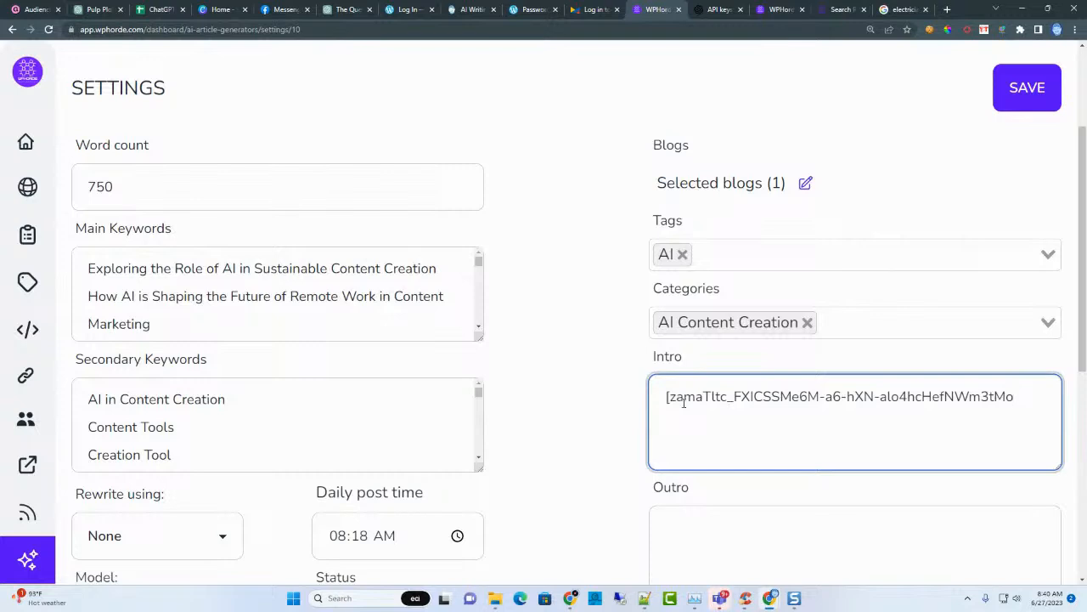
{"action": "key", "text": "ctrl+z"}
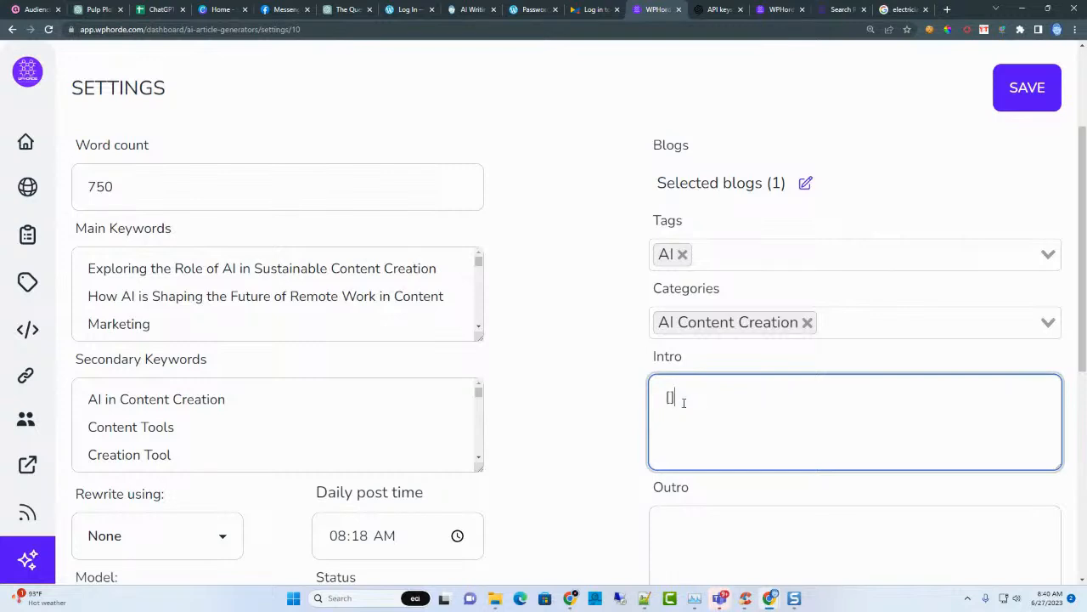
{"action": "left_click", "coordinate": [29, 330]}
{"action": "mouse_move", "coordinate": [311, 336]}
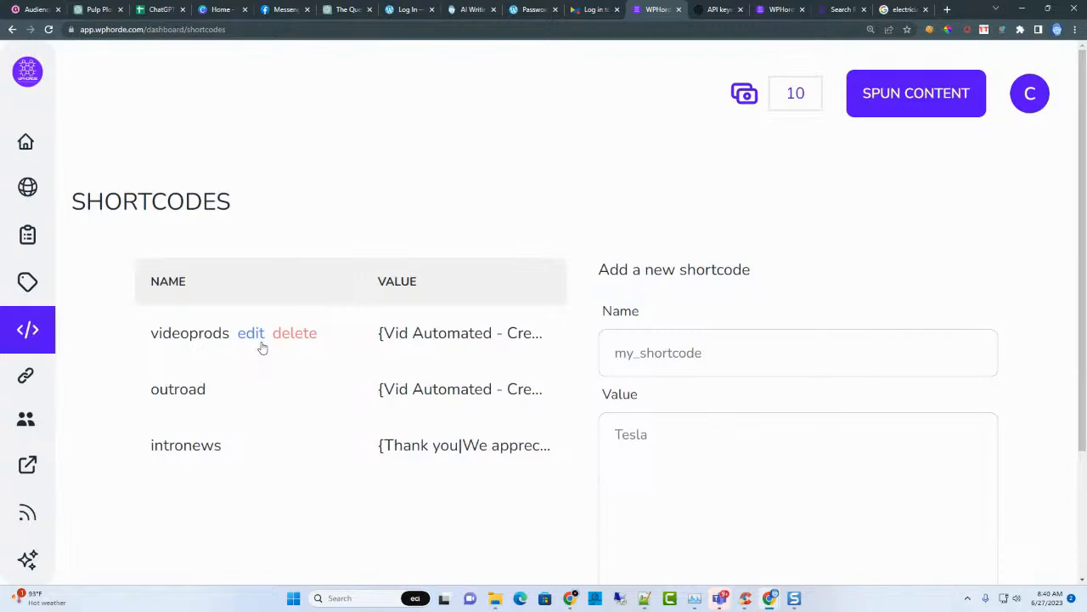
- Pass through Integrations to the Groups page and zoom the browser out one level
{"action": "left_click", "coordinate": [47, 381]}
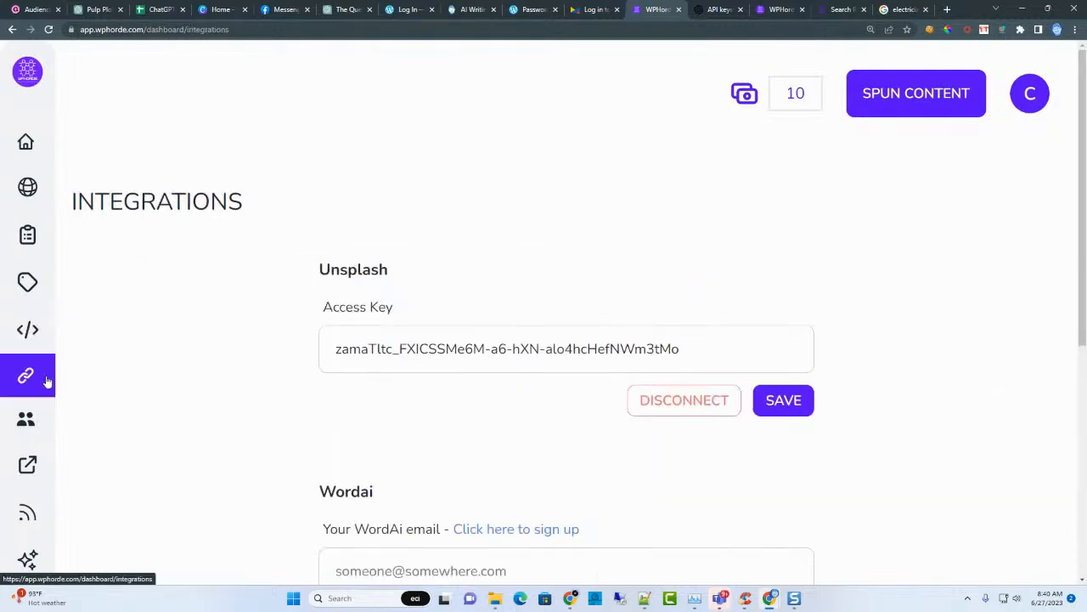
{"action": "left_click", "coordinate": [20, 284]}
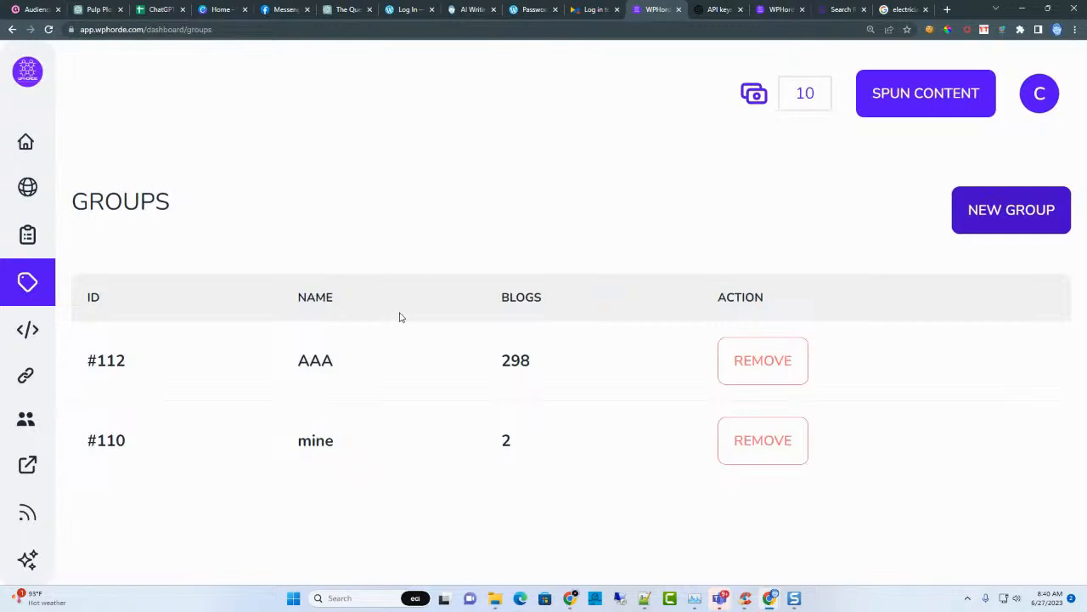
{"action": "key", "text": "ctrl+minus"}
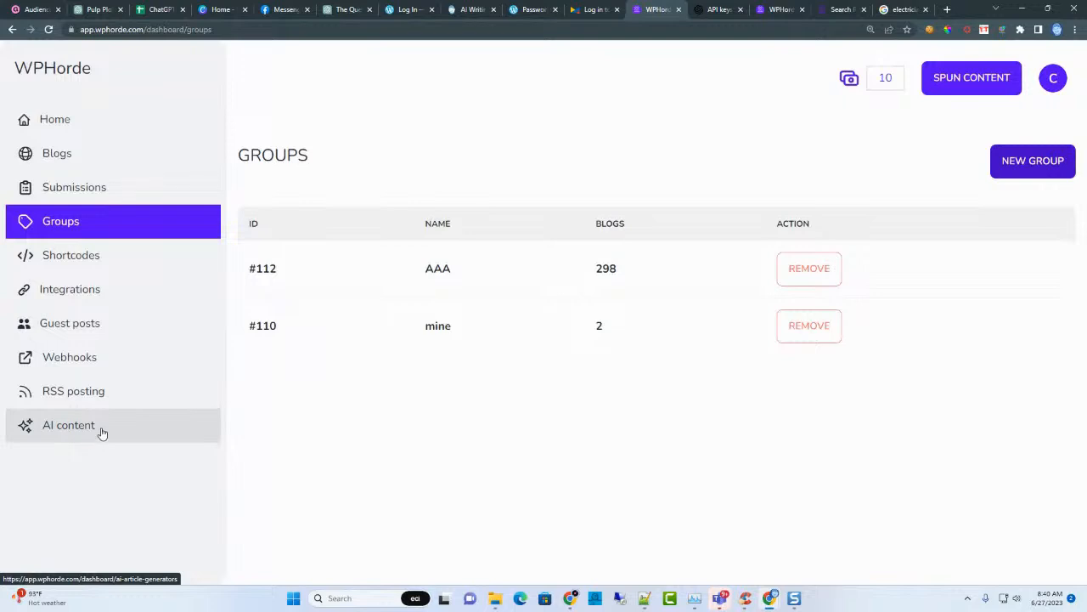
- Show the Webhooks page and point out the empty Url and Name fields of the add form
{"action": "left_click", "coordinate": [100, 367]}
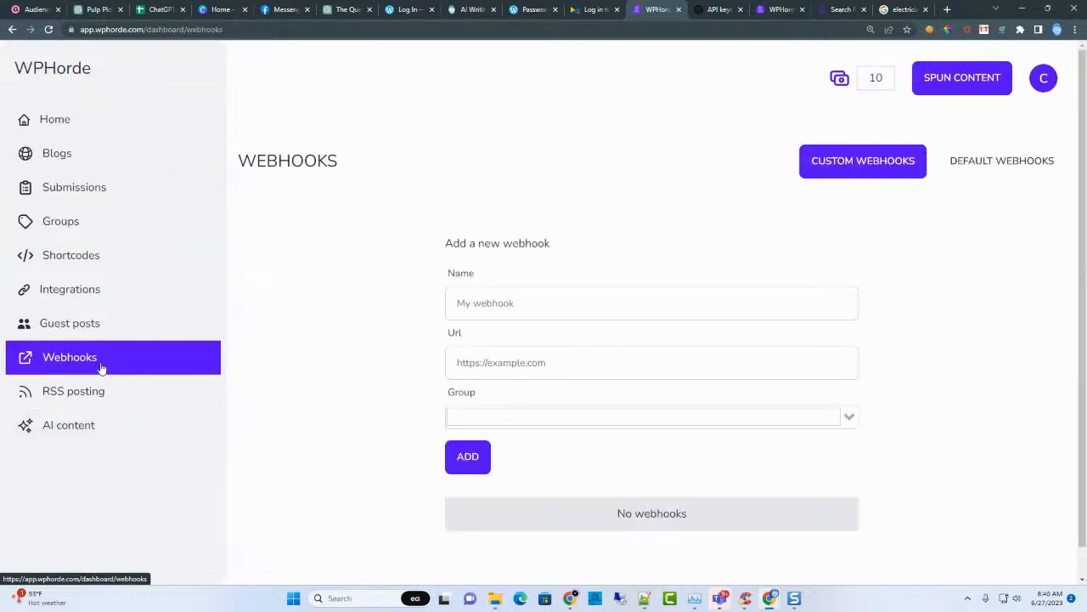
{"action": "scroll", "coordinate": [351, 444], "scroll_direction": "down", "scroll_amount": 1}
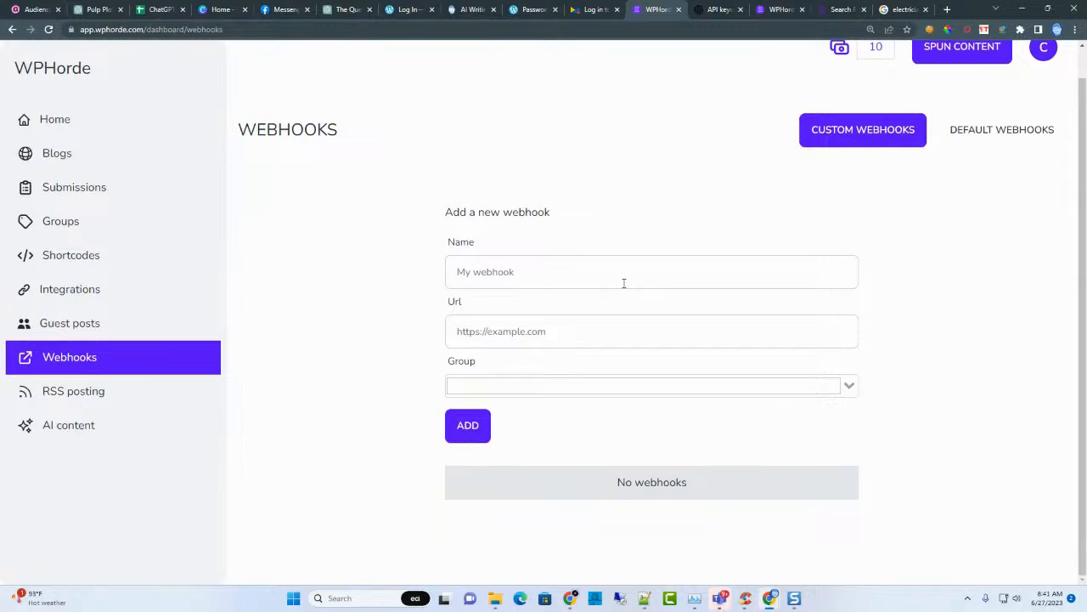
{"action": "left_click", "coordinate": [461, 320]}
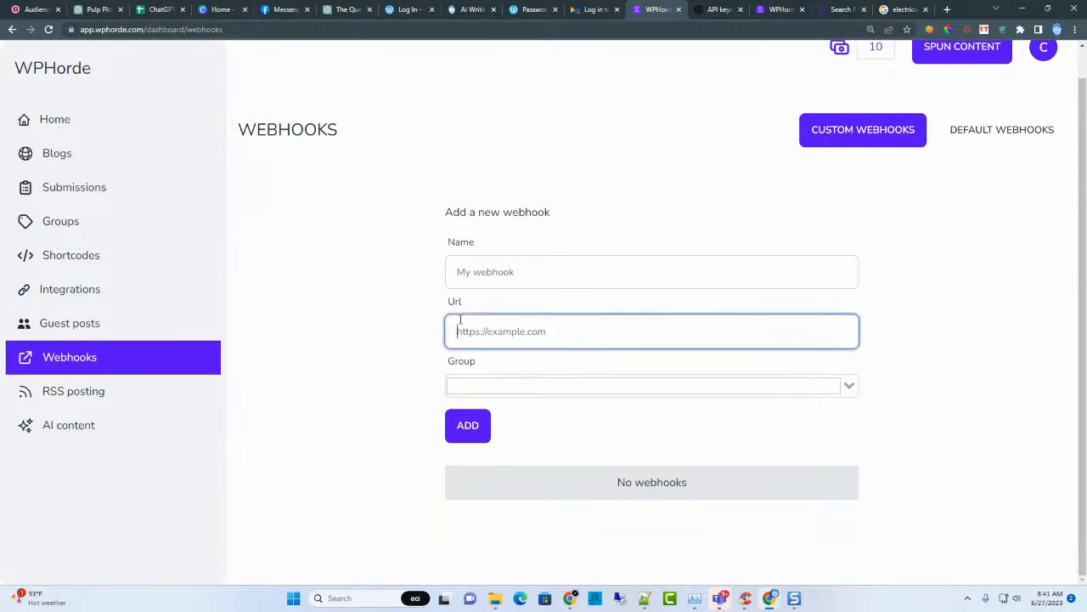
{"action": "left_click", "coordinate": [483, 281]}
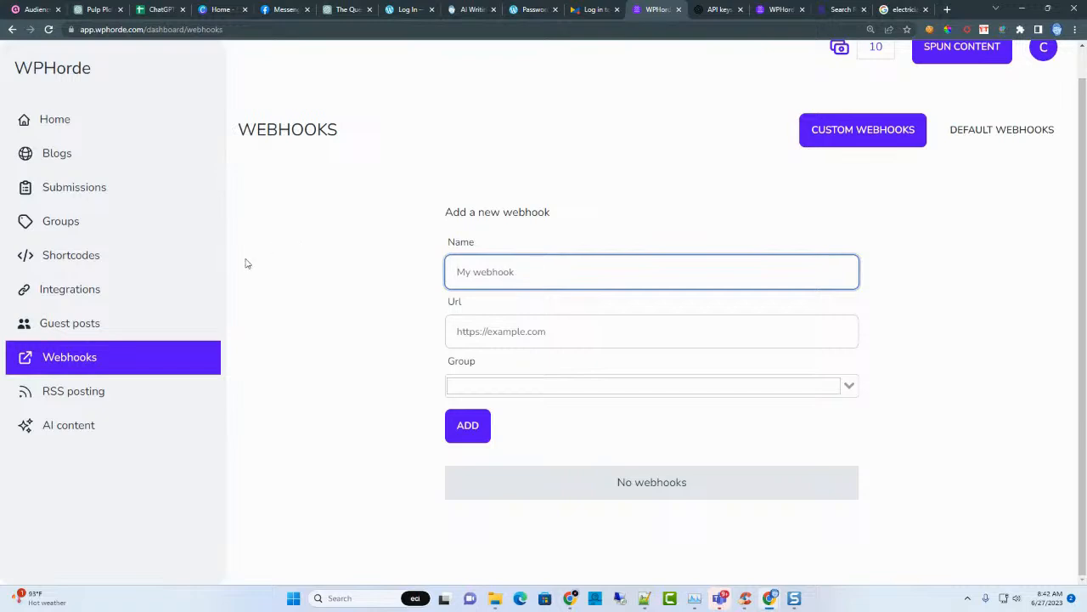
{"action": "left_click", "coordinate": [78, 426]}
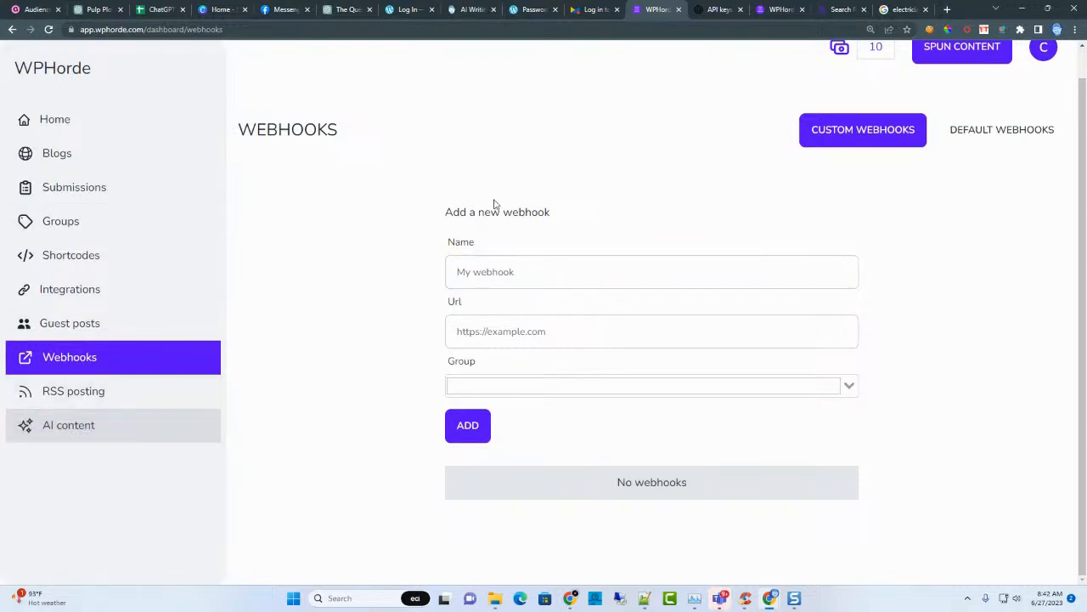
- Open Crowley.link's submission #1911 report and follow its published article URL
{"action": "left_click", "coordinate": [73, 426]}
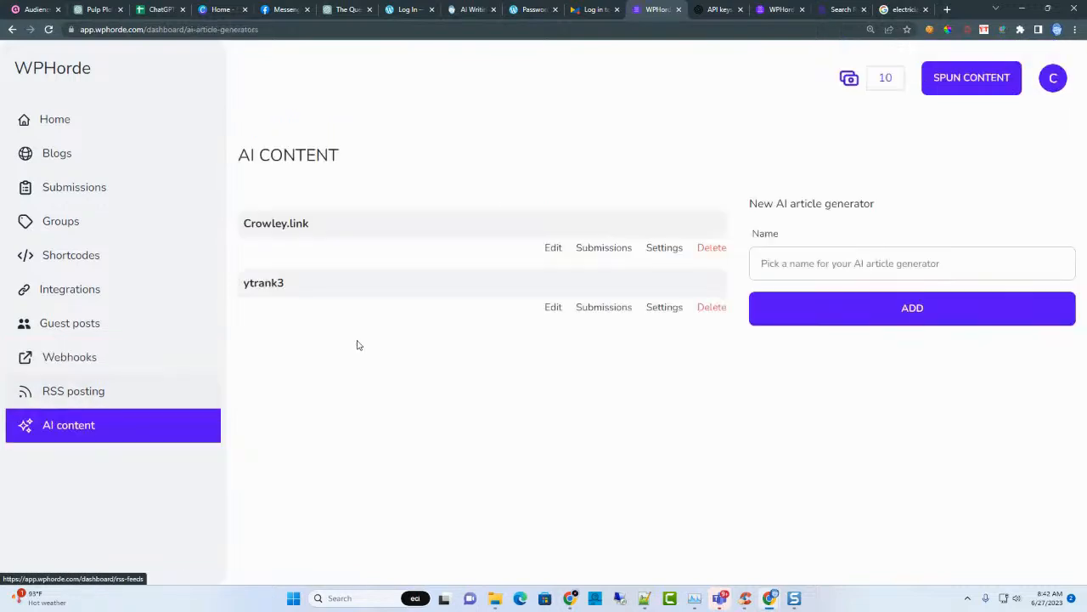
{"action": "left_click", "coordinate": [610, 249]}
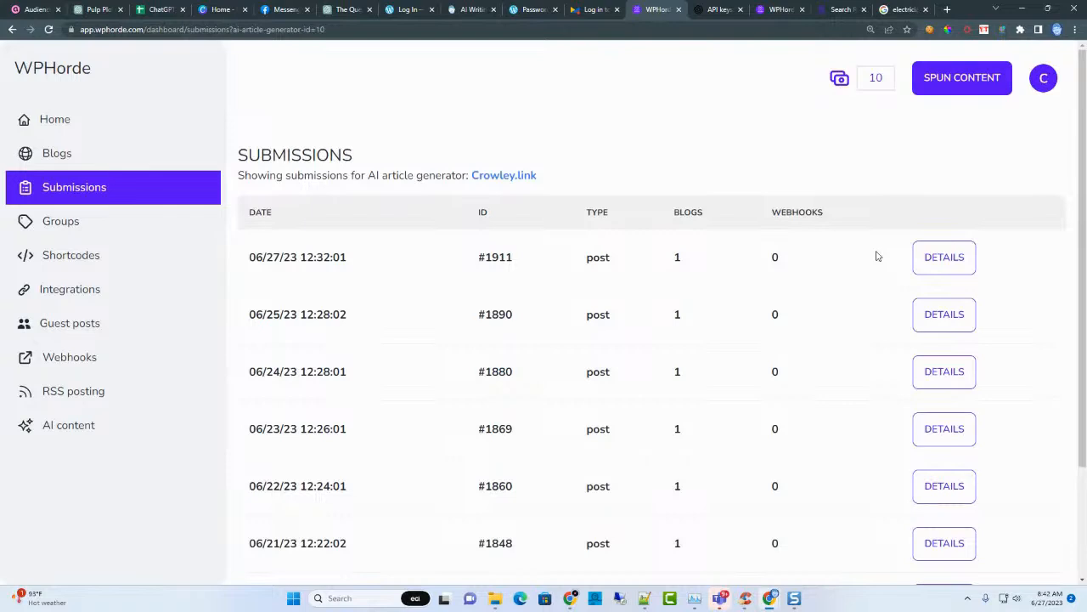
{"action": "left_click", "coordinate": [950, 260]}
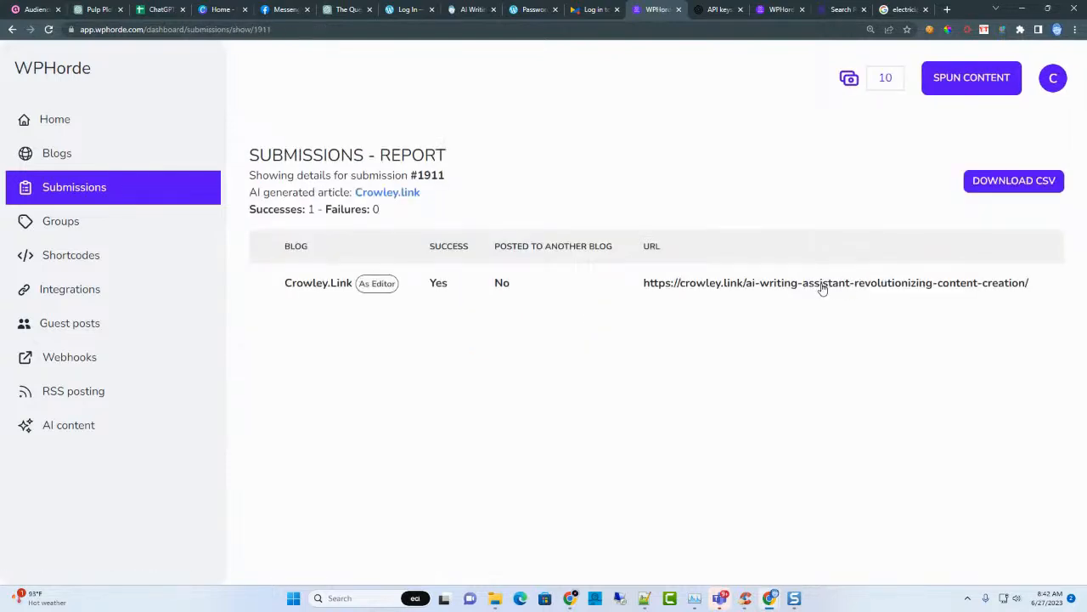
{"action": "left_click", "coordinate": [821, 284]}
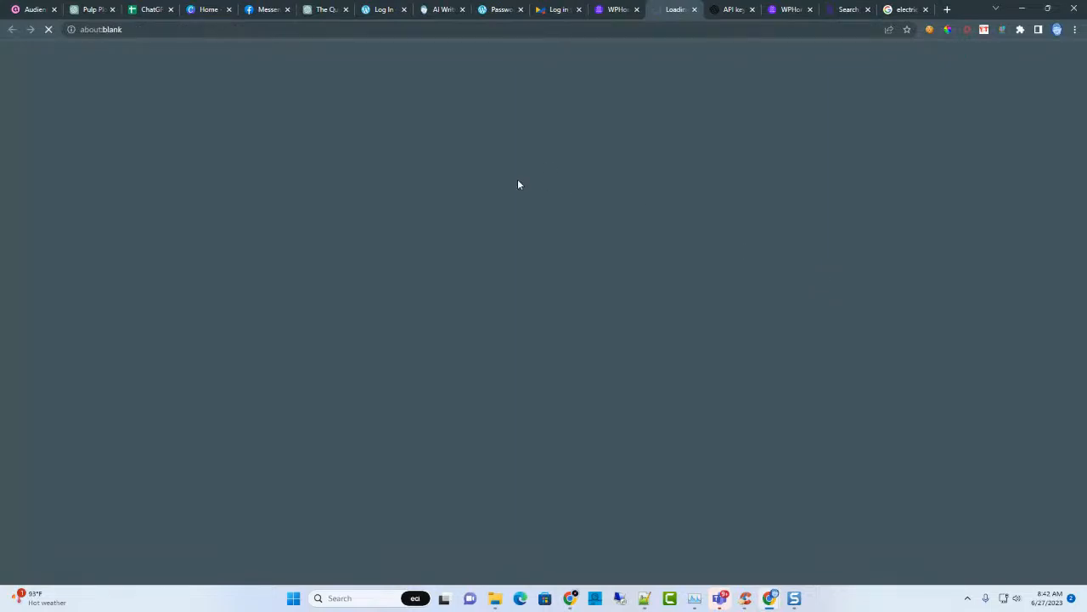
- Scroll to the article's FAQ, highlight the questions and answers, and select the page URL
{"action": "scroll", "coordinate": [310, 257], "scroll_direction": "down", "scroll_amount": 6}
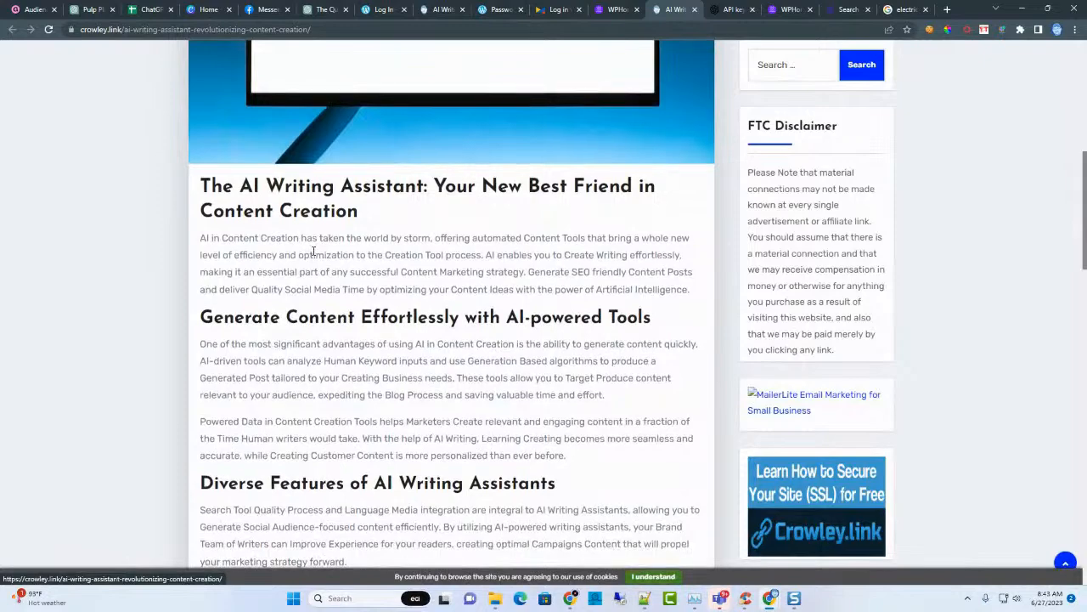
{"action": "scroll", "coordinate": [313, 255], "scroll_direction": "down", "scroll_amount": 2}
{"action": "scroll", "coordinate": [303, 236], "scroll_direction": "down", "scroll_amount": 3}
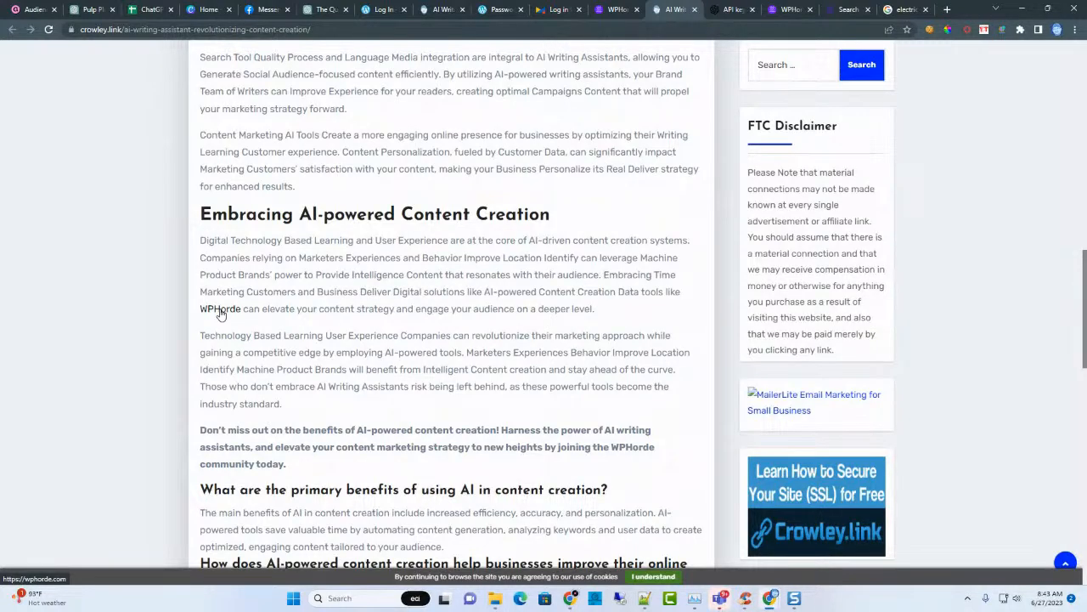
{"action": "scroll", "coordinate": [220, 313], "scroll_direction": "down", "scroll_amount": 3}
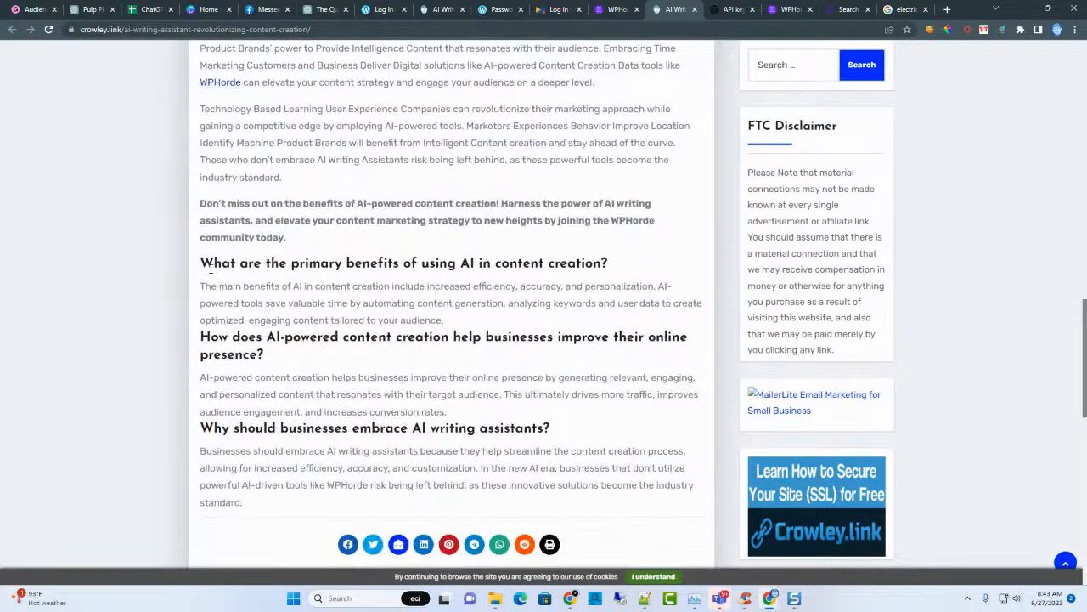
{"action": "left_click_drag", "start_coordinate": [201, 263], "coordinate": [572, 505]}
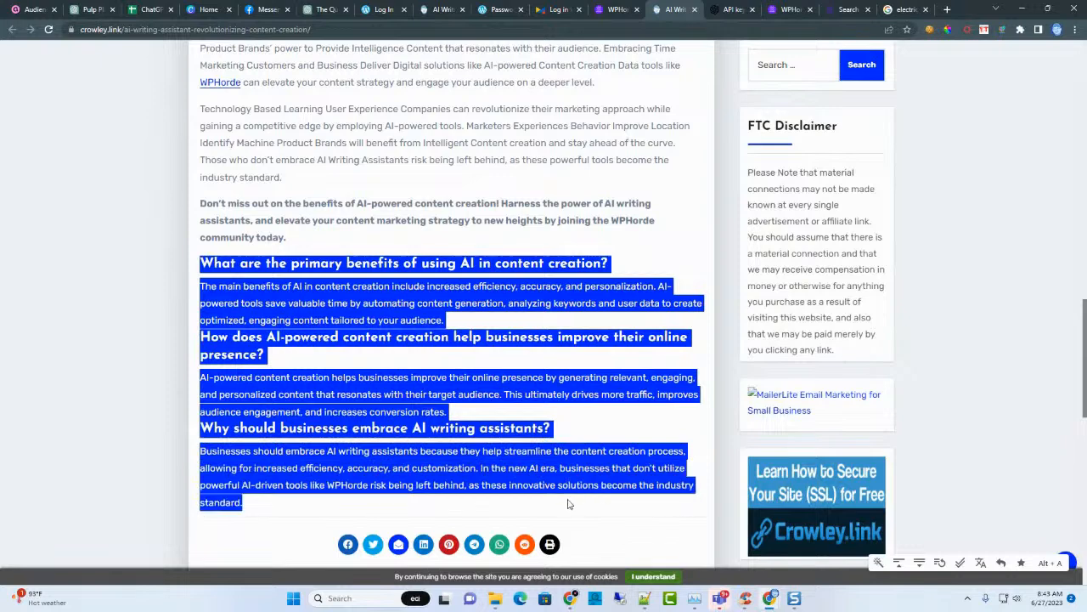
{"action": "left_click", "coordinate": [365, 28]}
{"action": "key", "text": "ctrl+c"}
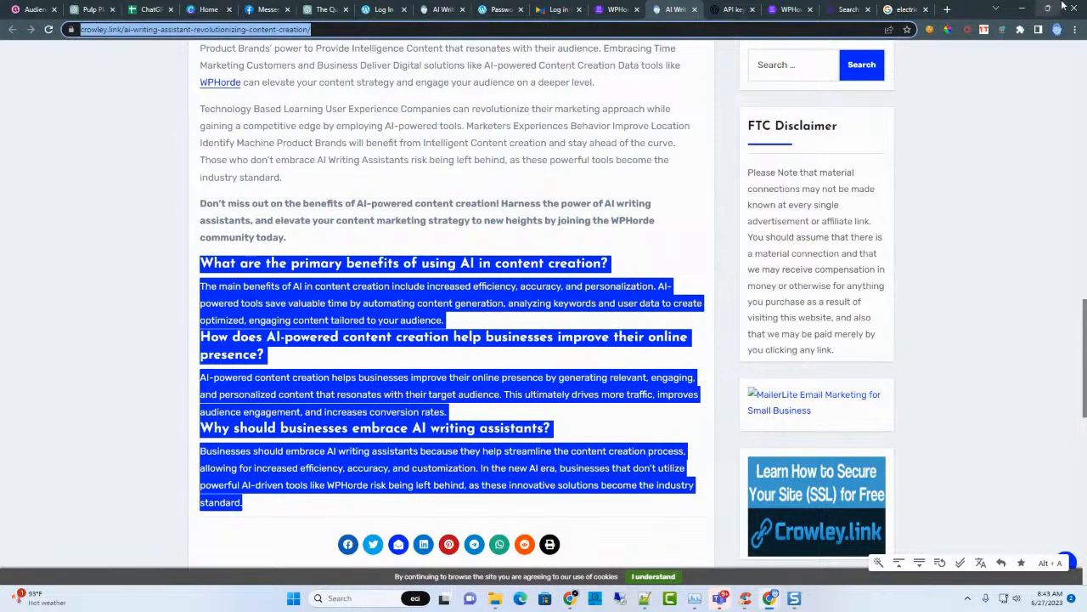
- In a new tab, open validator.schema.org and run a test on the pasted article URL
{"action": "left_click", "coordinate": [946, 11]}
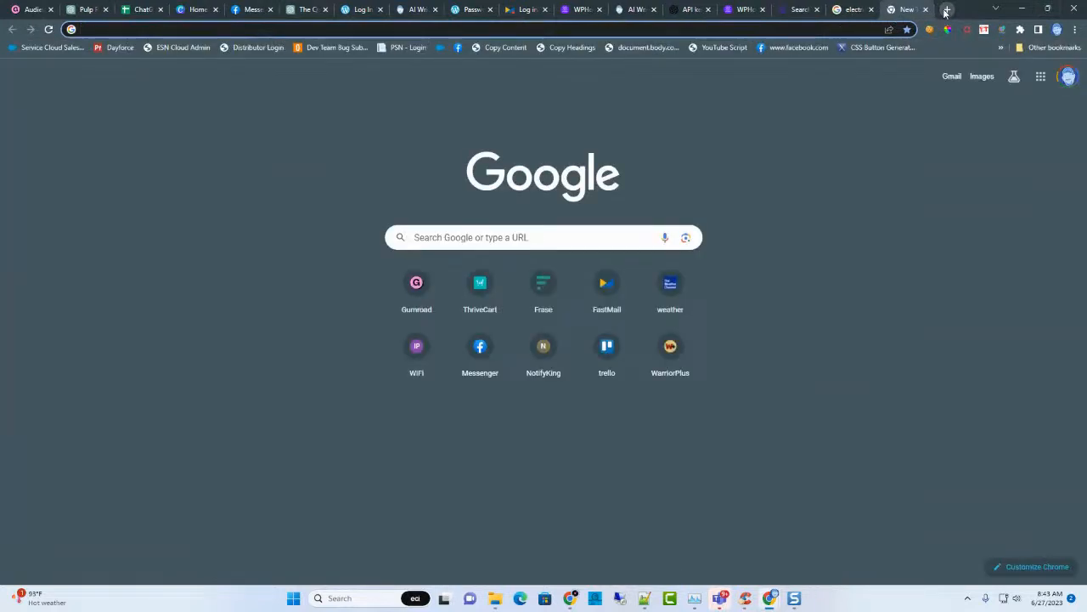
{"action": "type", "text": "sche"}
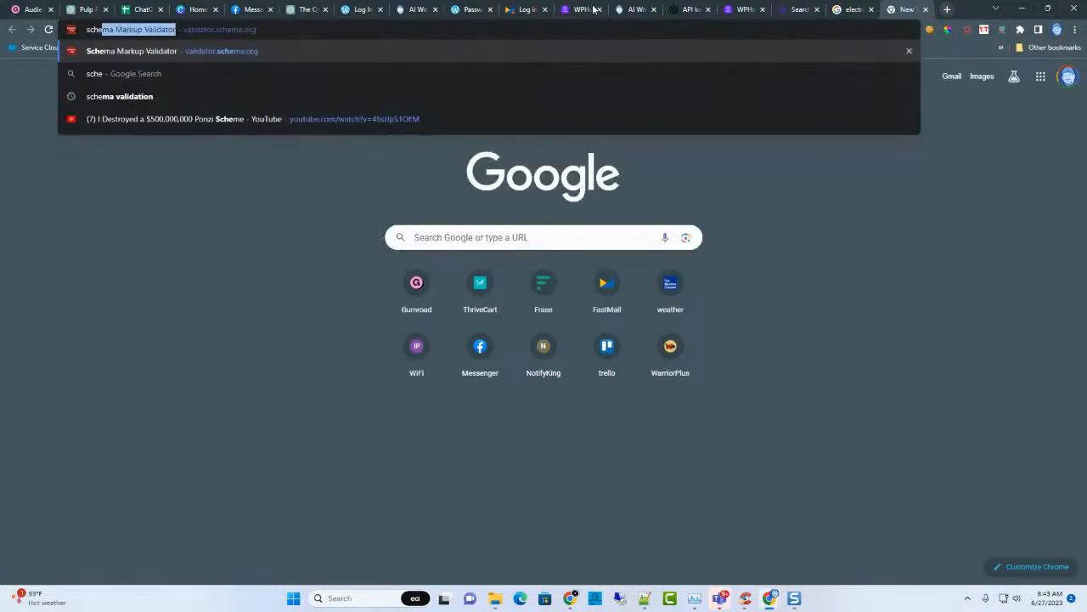
{"action": "left_click", "coordinate": [314, 51]}
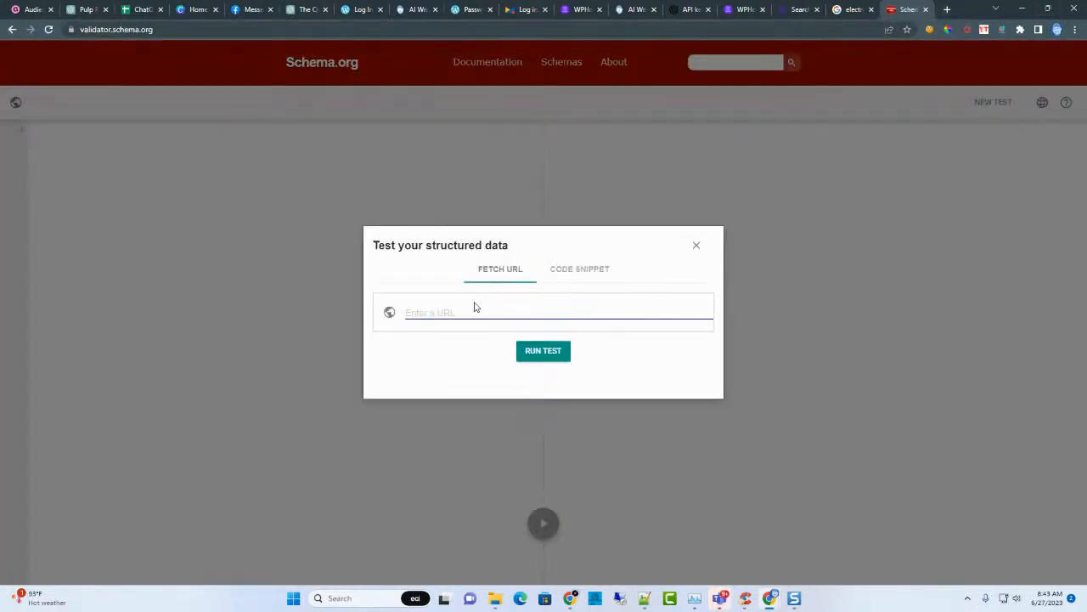
{"action": "key", "text": "ctrl+v"}
{"action": "left_click", "coordinate": [545, 352]}
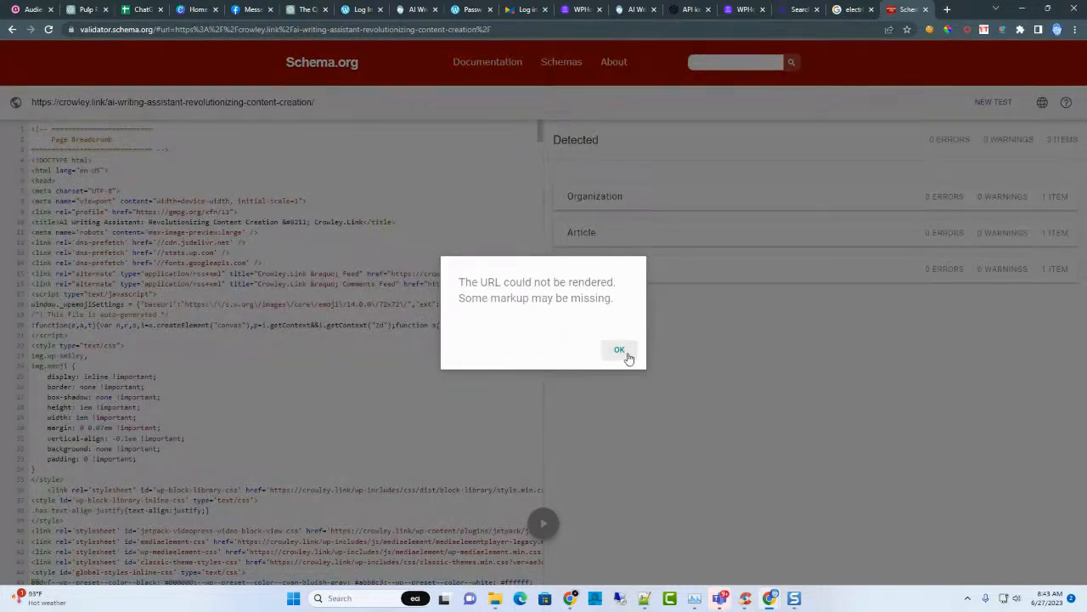
- Dismiss the rendering warning and view the FAQPage result with 0 errors and 0 warnings
{"action": "left_click", "coordinate": [620, 351]}
{"action": "left_click", "coordinate": [586, 272]}
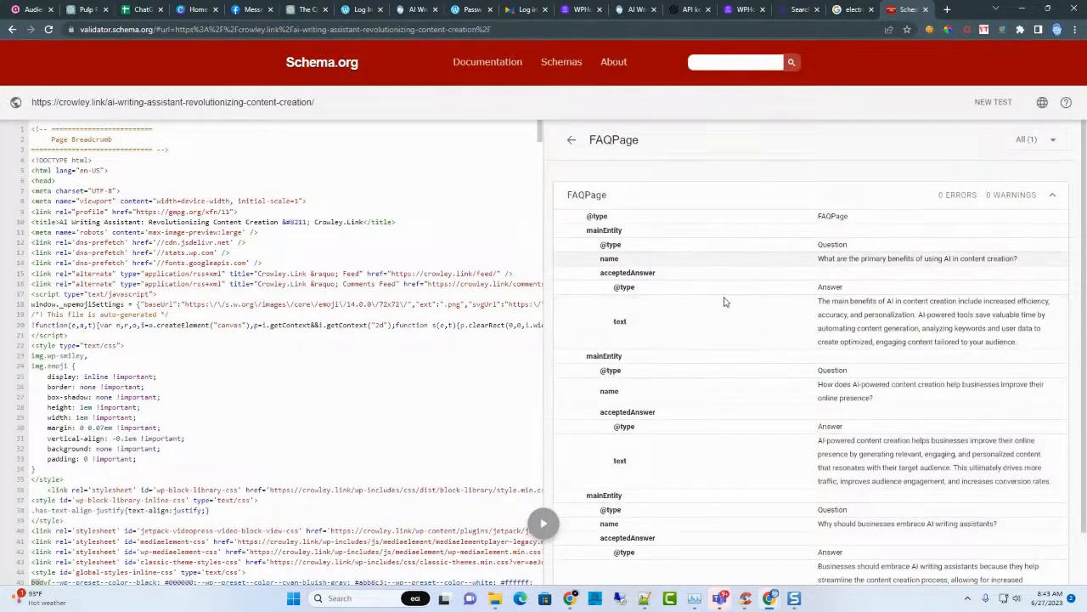
{"action": "scroll", "coordinate": [722, 297], "scroll_direction": "down", "scroll_amount": 2}
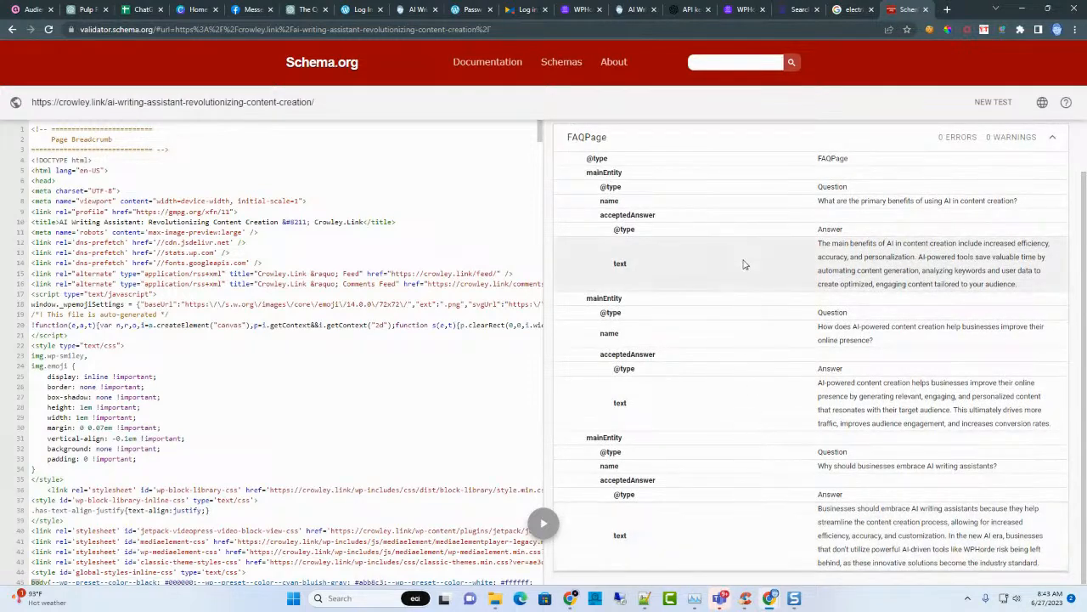